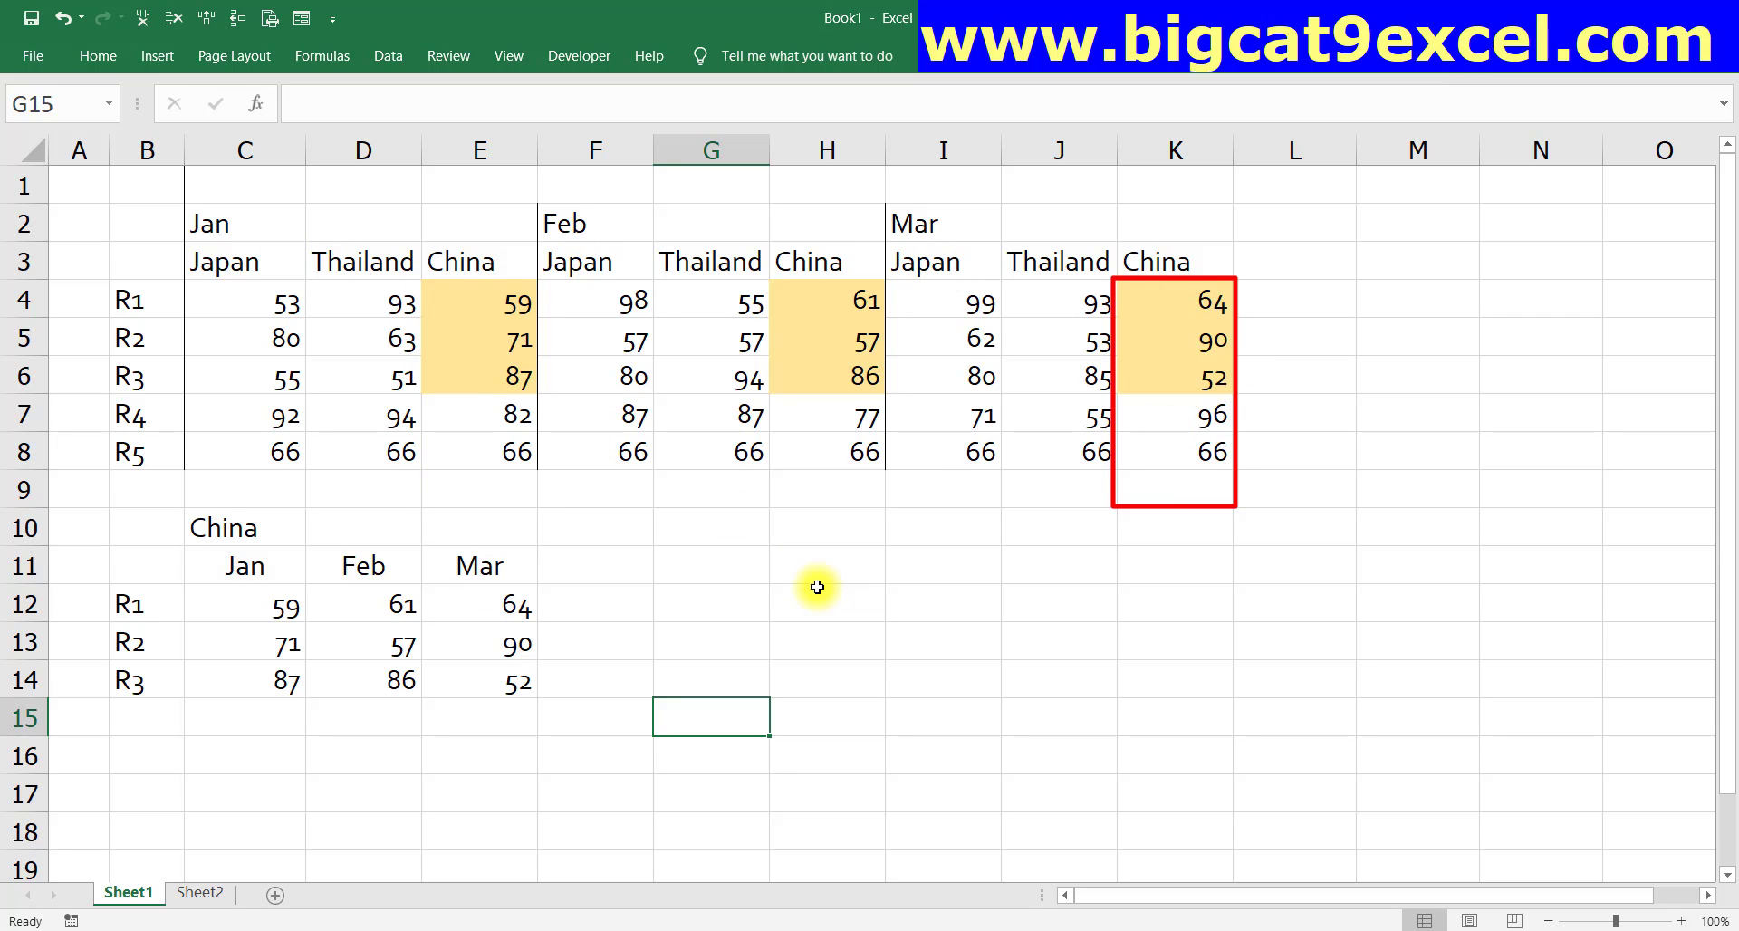
# - Inspect the VLOOKUP formulas in the R1 row of the China summary, from C12 to E12
pyautogui.press('Left')
pyautogui.press('Left')
pyautogui.press('Left')
pyautogui.press('Left')
pyautogui.press('Up')
pyautogui.press('Up')
pyautogui.press('Up')
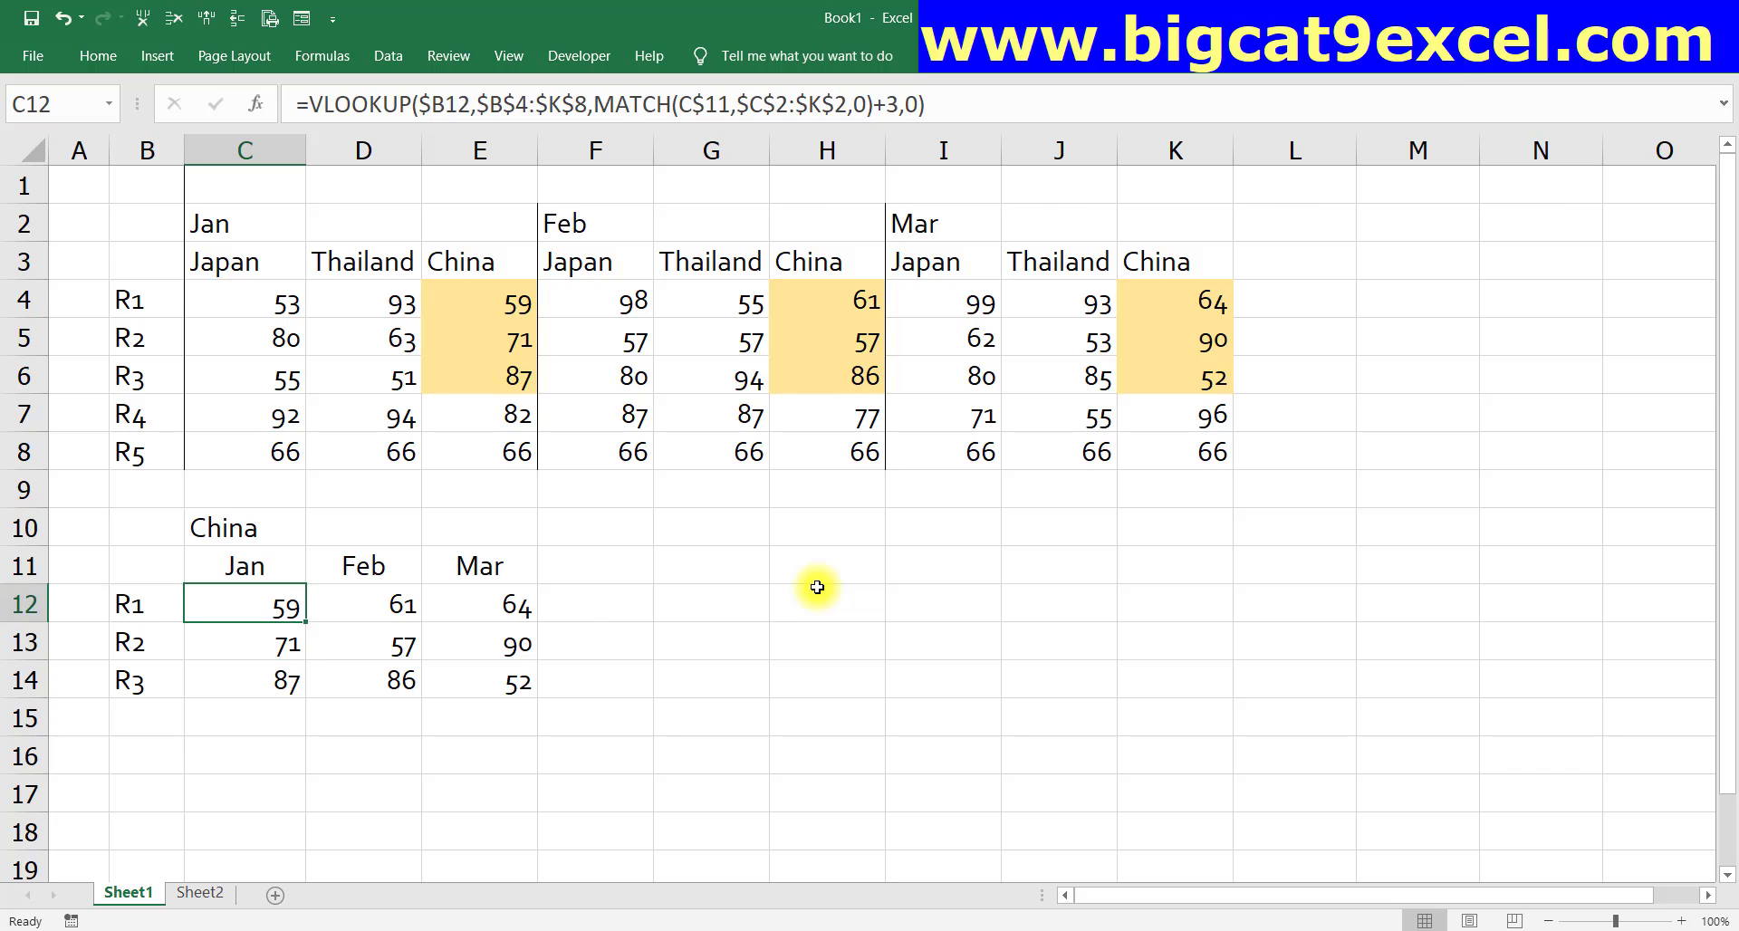
pyautogui.press('F2')
pyautogui.press('Escape')
pyautogui.press('Right')
pyautogui.press('Right')
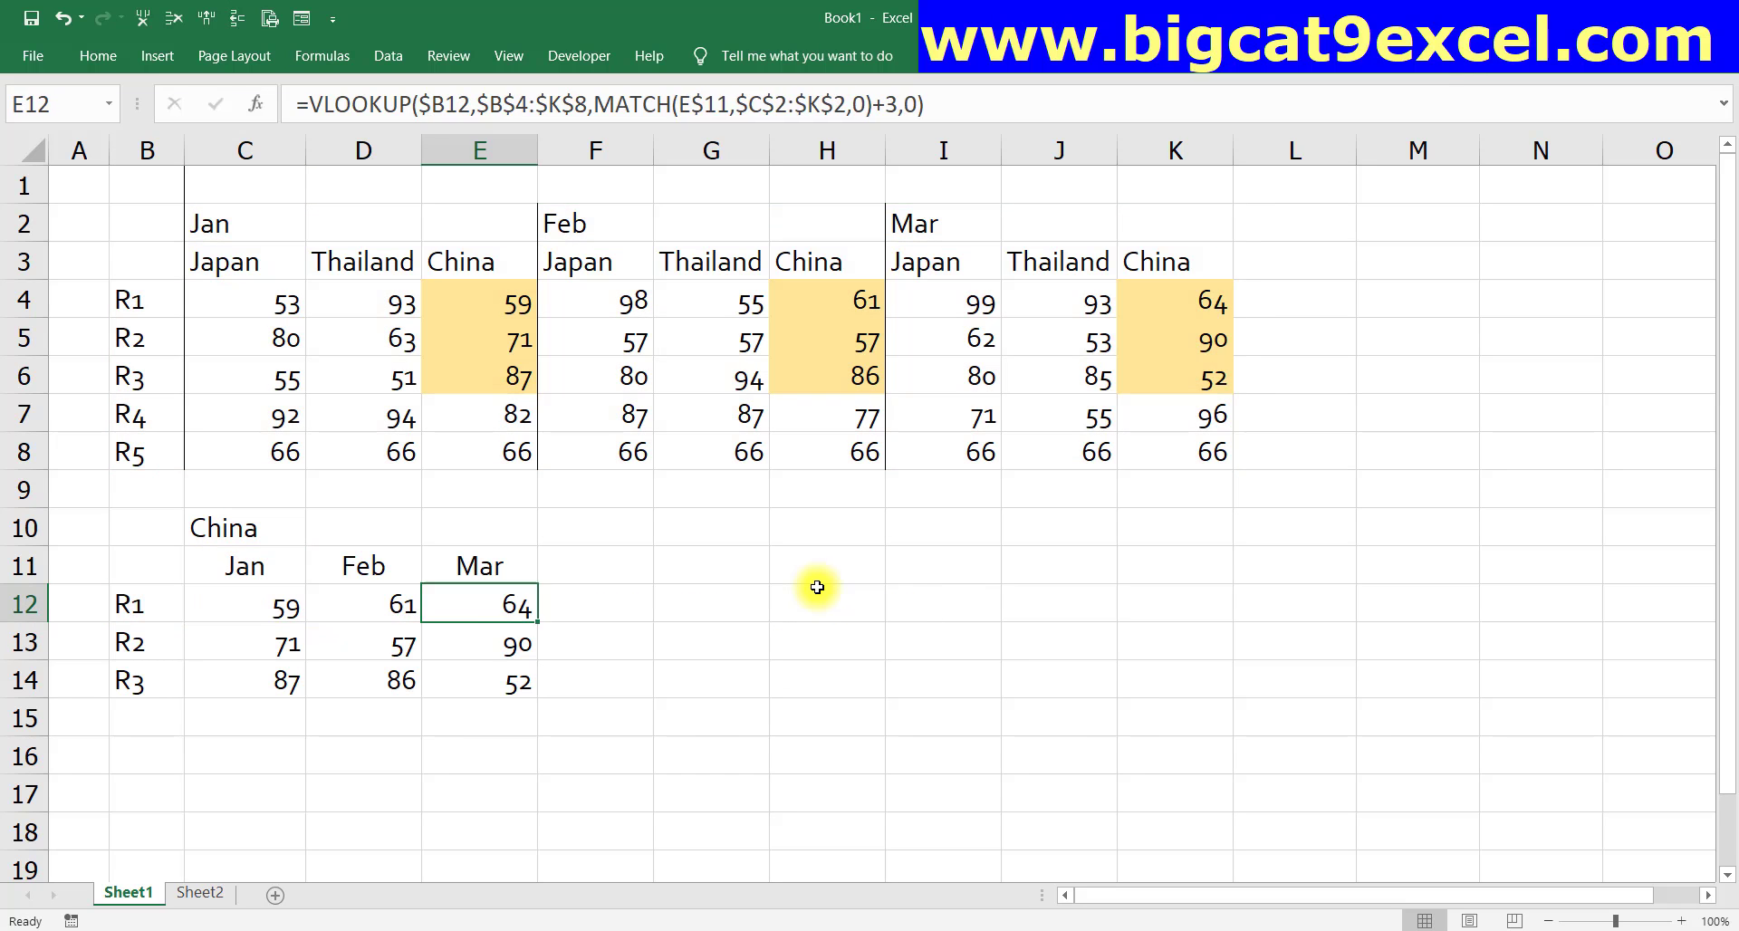
# - Show the formula of C12 as text in G12 with FORMULATEXT
pyautogui.press('Right')
pyautogui.press('Right')
pyautogui.write('=FORM')
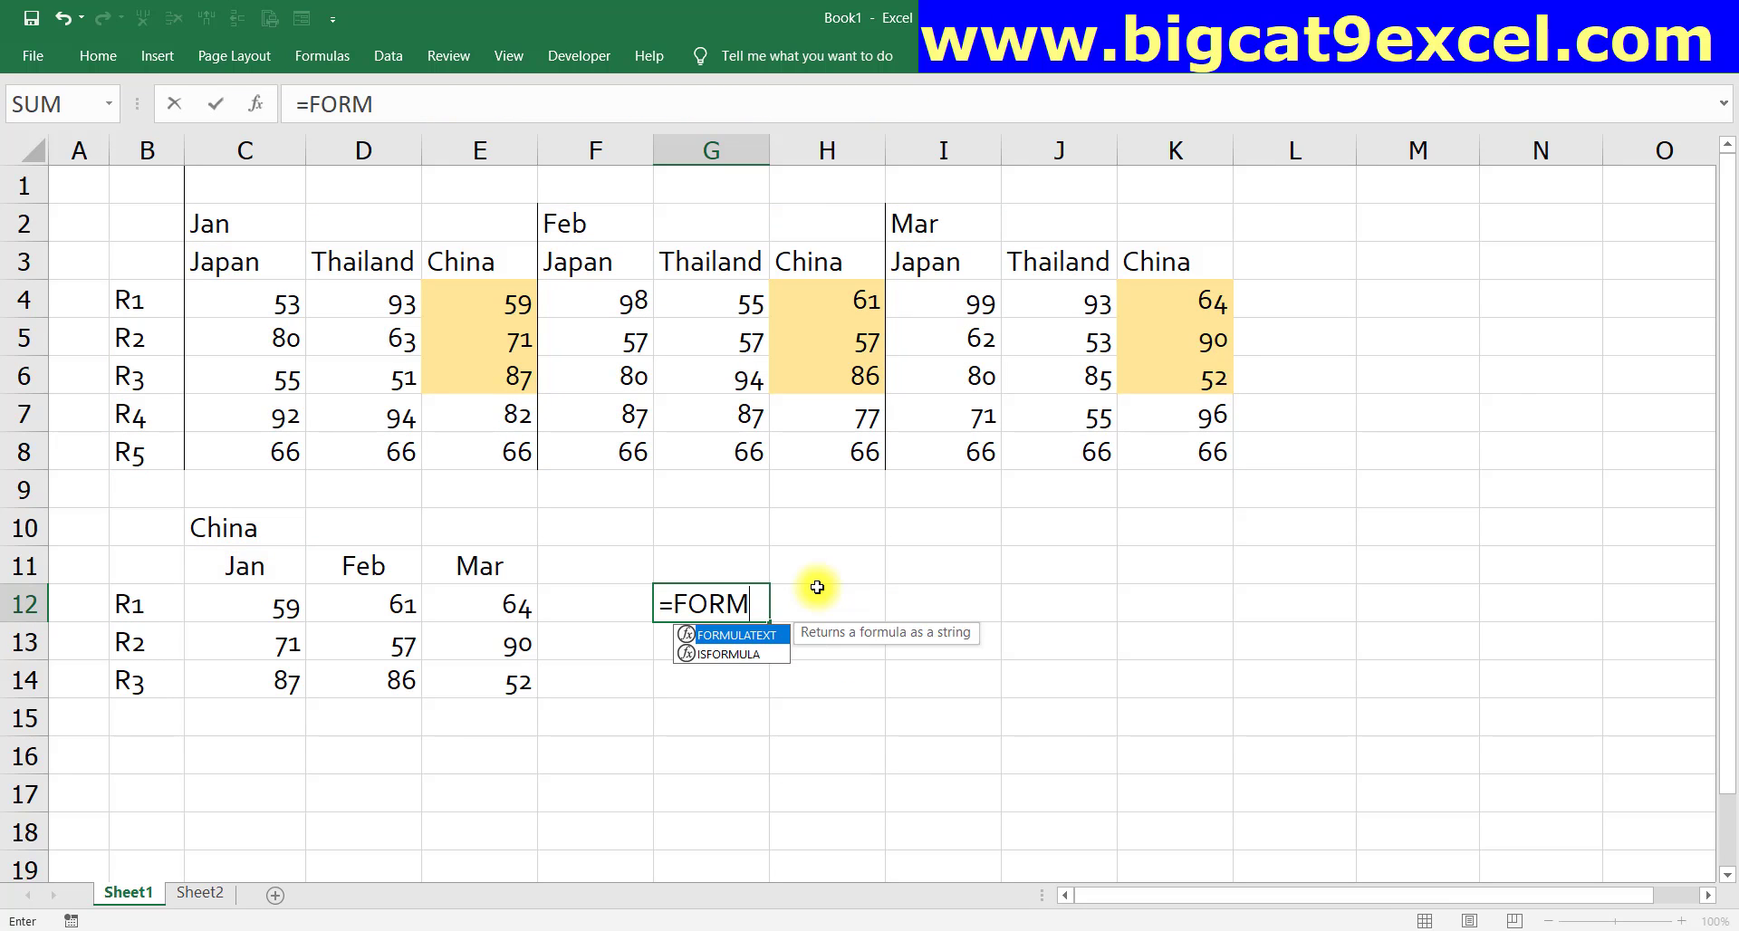
pyautogui.press('Tab')
pyautogui.press('Left')
pyautogui.press('Left')
pyautogui.press('Left')
pyautogui.press('Left')
pyautogui.press('Return')
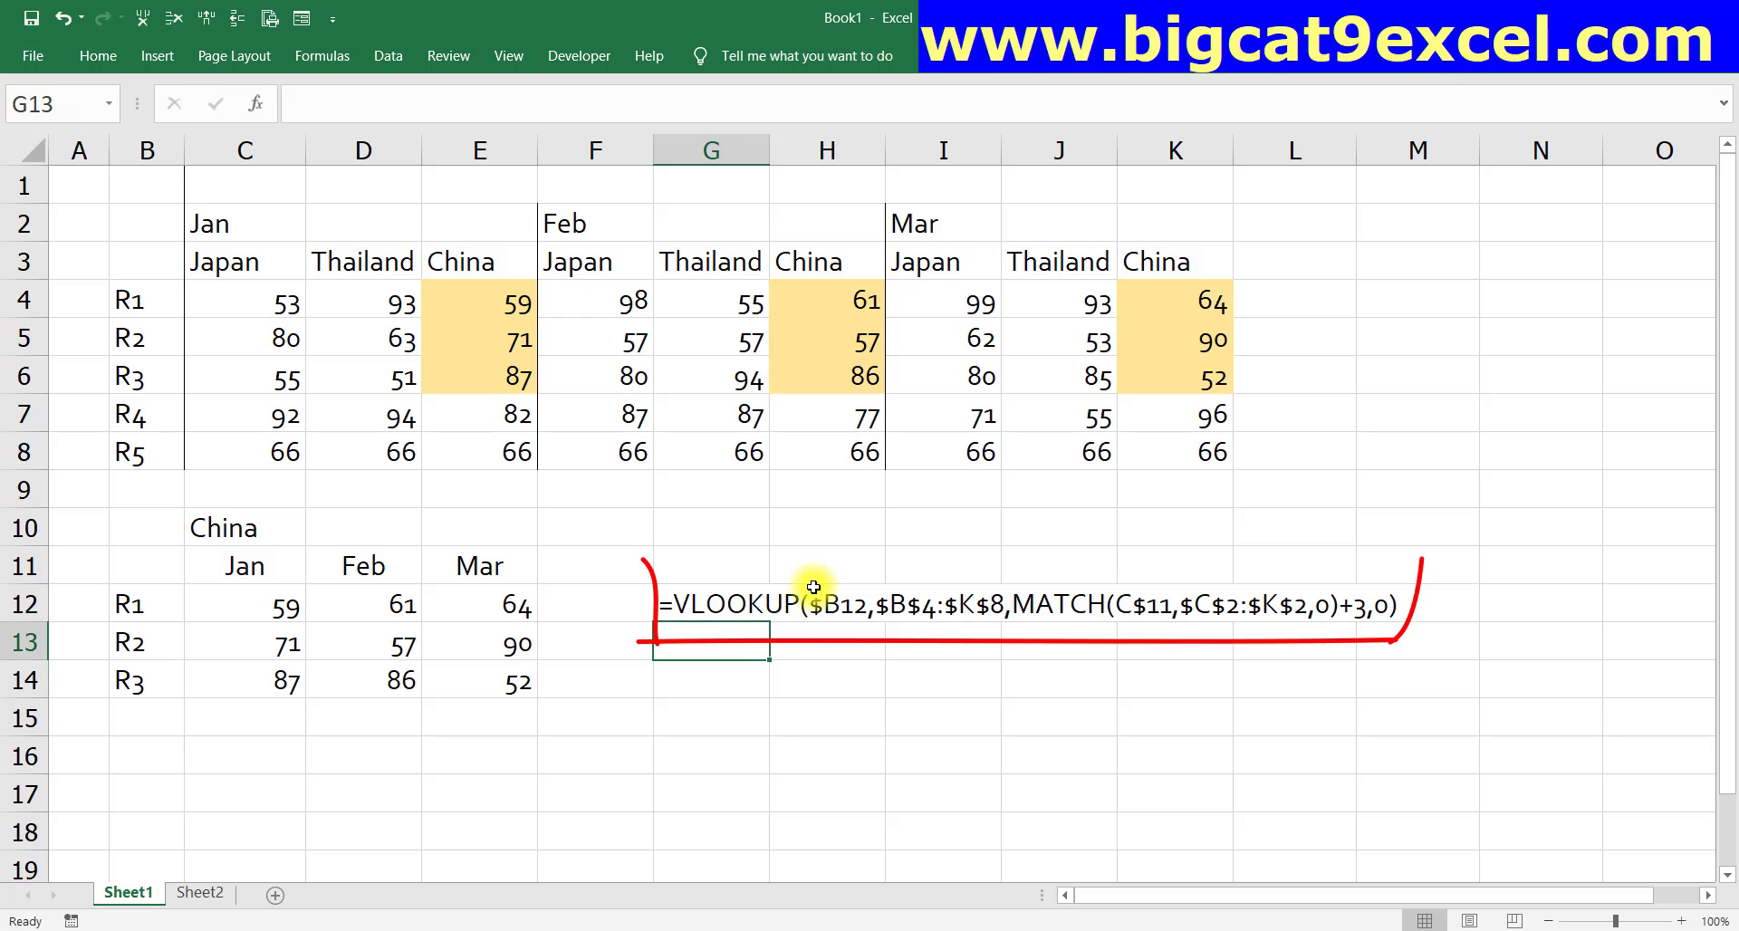
# - Clear the summary results in D12:E14 and C13:C14, leaving only the formula in C12
pyautogui.press('Left')
pyautogui.press('Left')
pyautogui.press('Left')
pyautogui.press('Up')
pyautogui.hotkey('shift', 'Right')
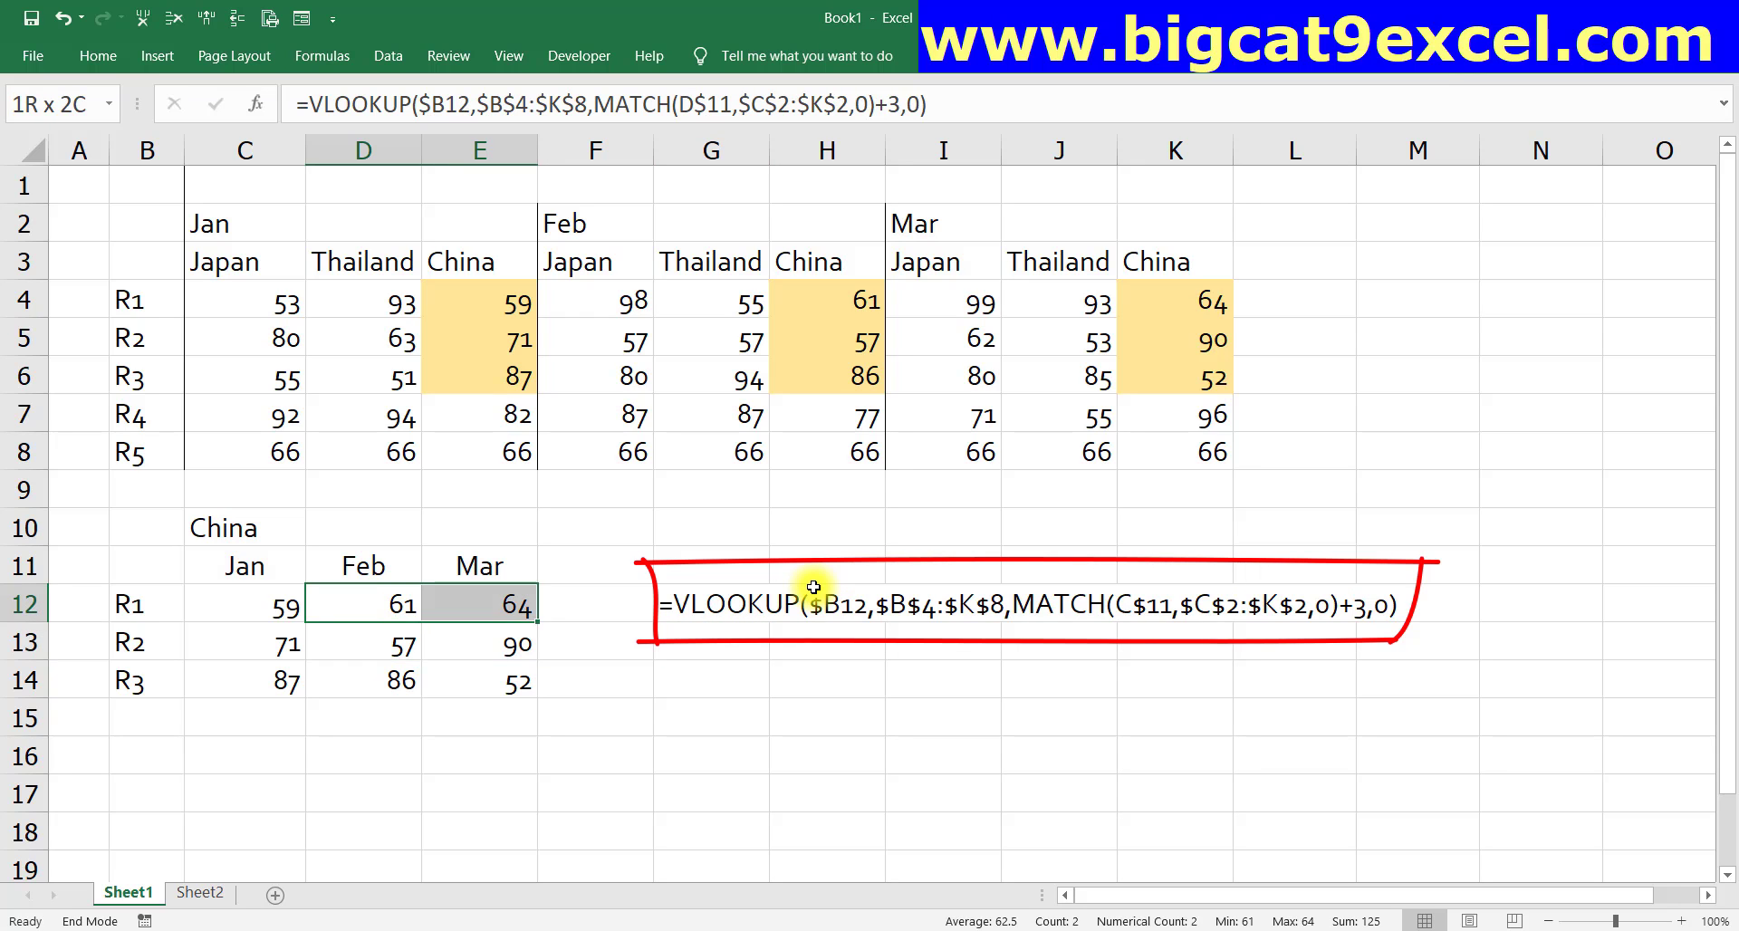
pyautogui.hotkey('shift', 'Down')
pyautogui.hotkey('shift', 'Down')
pyautogui.press('Delete')
pyautogui.press('Left')
pyautogui.press('Down')
pyautogui.hotkey('shift', 'Down')
pyautogui.press('Delete')
pyautogui.press('Up')
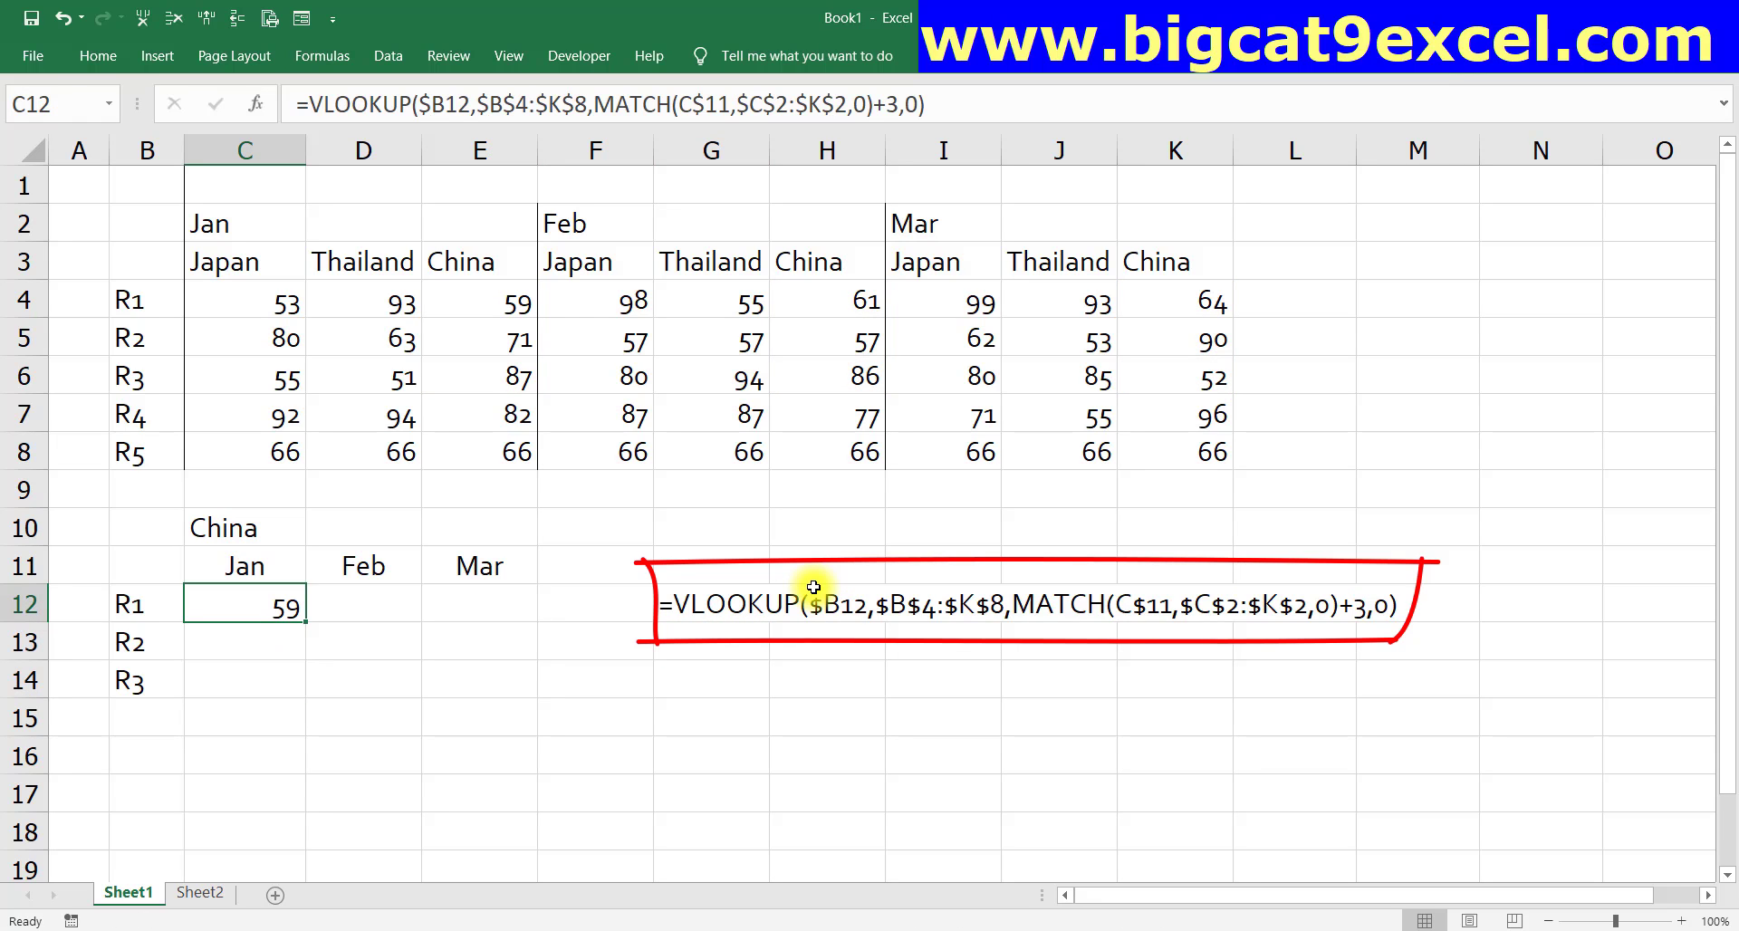
# - Copy the VLOOKUP formula from C12 across to the Feb and Mar cells of the R1 row
pyautogui.hotkey('ctrl', 'c')
pyautogui.hotkey('shift', 'Up')
pyautogui.hotkey('shift', 'Right')
pyautogui.hotkey('shift', 'Right')
pyautogui.hotkey('shift', 'Down')
pyautogui.hotkey('ctrl', 'v')
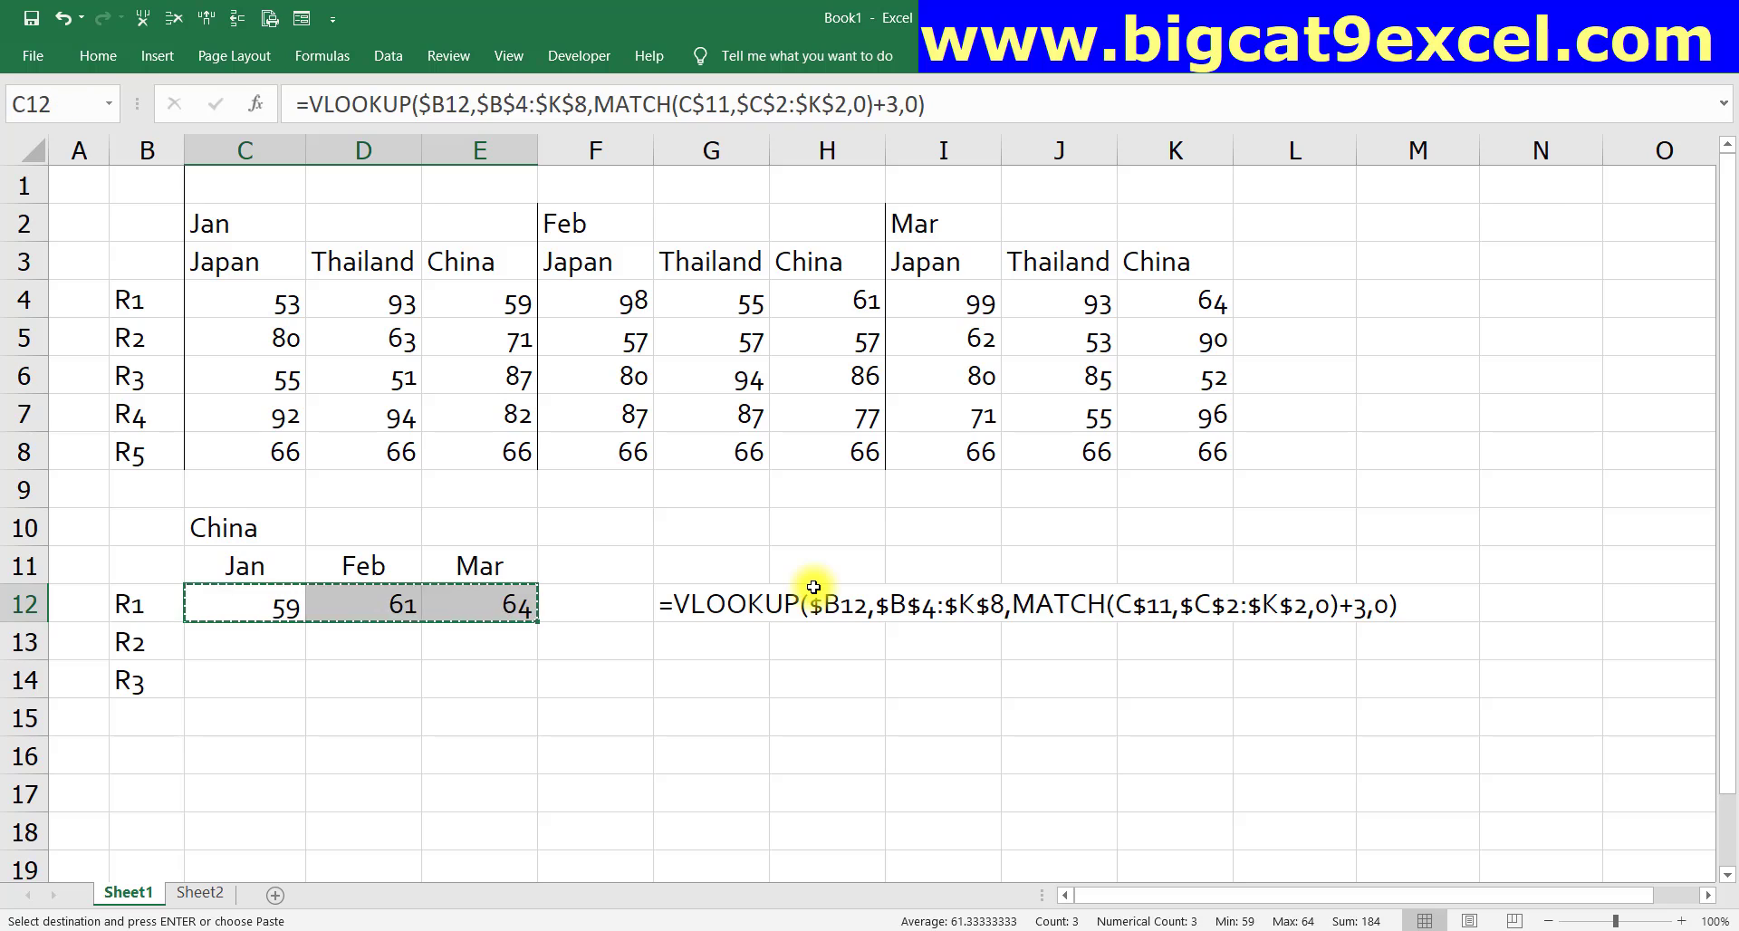
# - Copy the R1 formulas in C12:E12 down to the R2 and R3 rows
pyautogui.hotkey('ctrl', 'c')
pyautogui.press('Down')
pyautogui.hotkey('shift', 'Left')
pyautogui.hotkey('shift', 'Right')
pyautogui.hotkey('shift', 'Down')
pyautogui.hotkey('shift', 'Right')
pyautogui.hotkey('shift', 'Right')
pyautogui.hotkey('ctrl', 'v')
pyautogui.press('Escape')
pyautogui.press('Up')
pyautogui.press('Up')
pyautogui.press('Up')
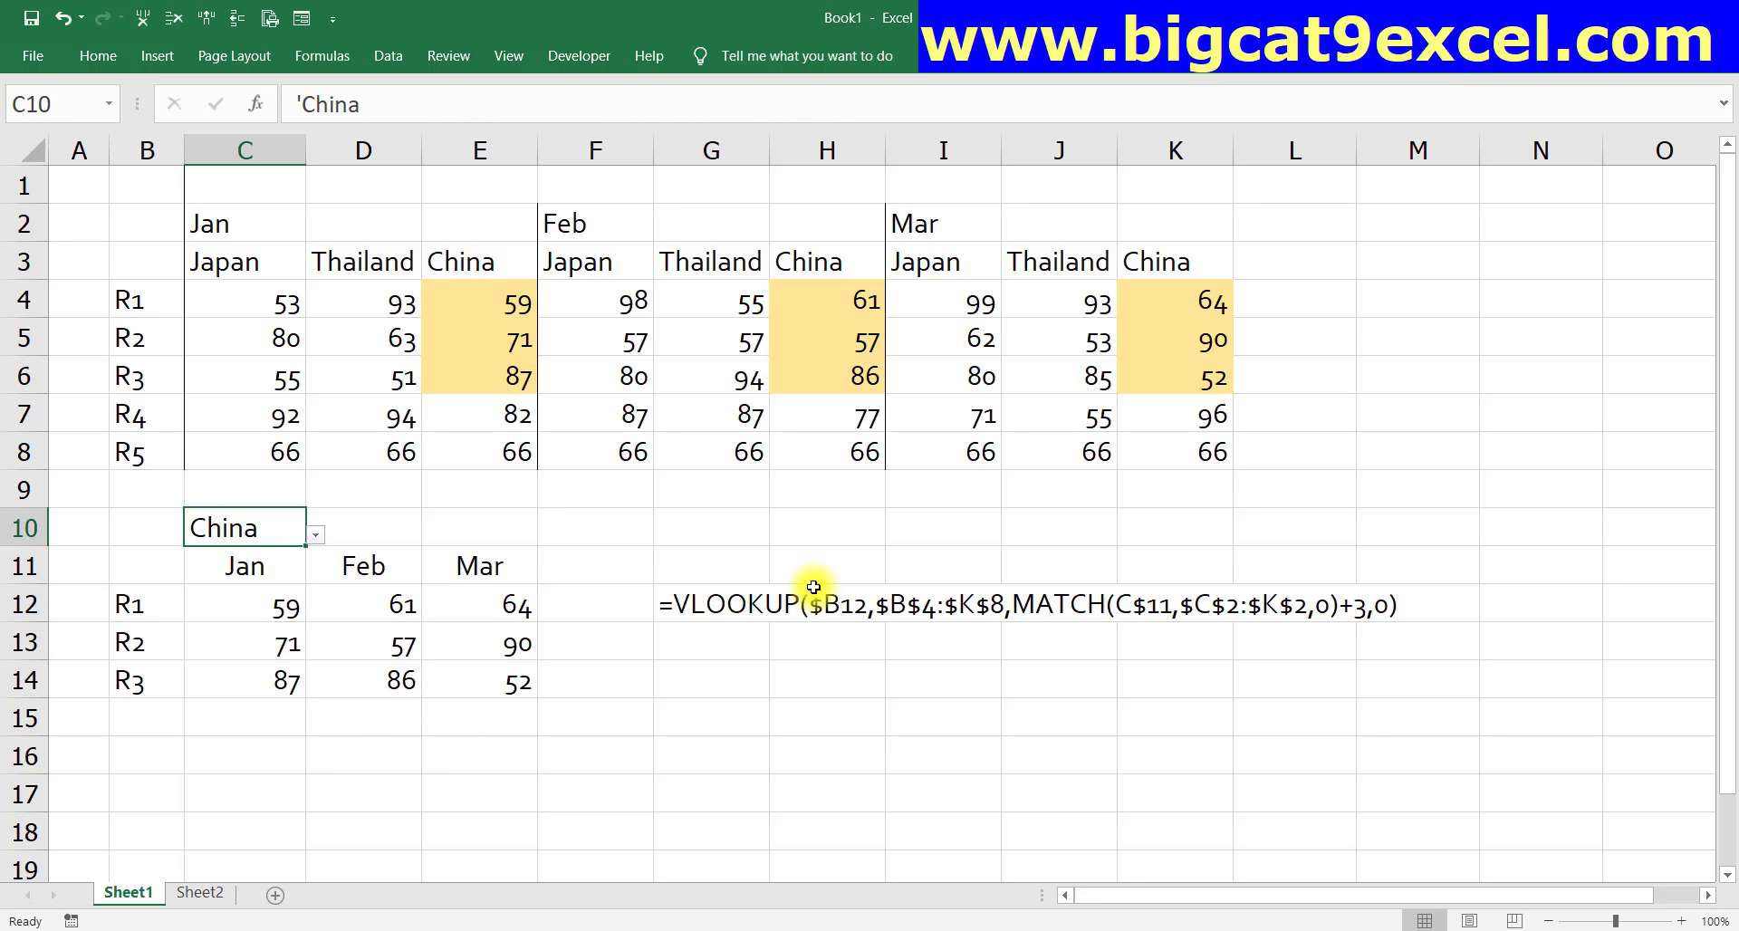
# - Delete the formula text from G12
pyautogui.click(780, 524)
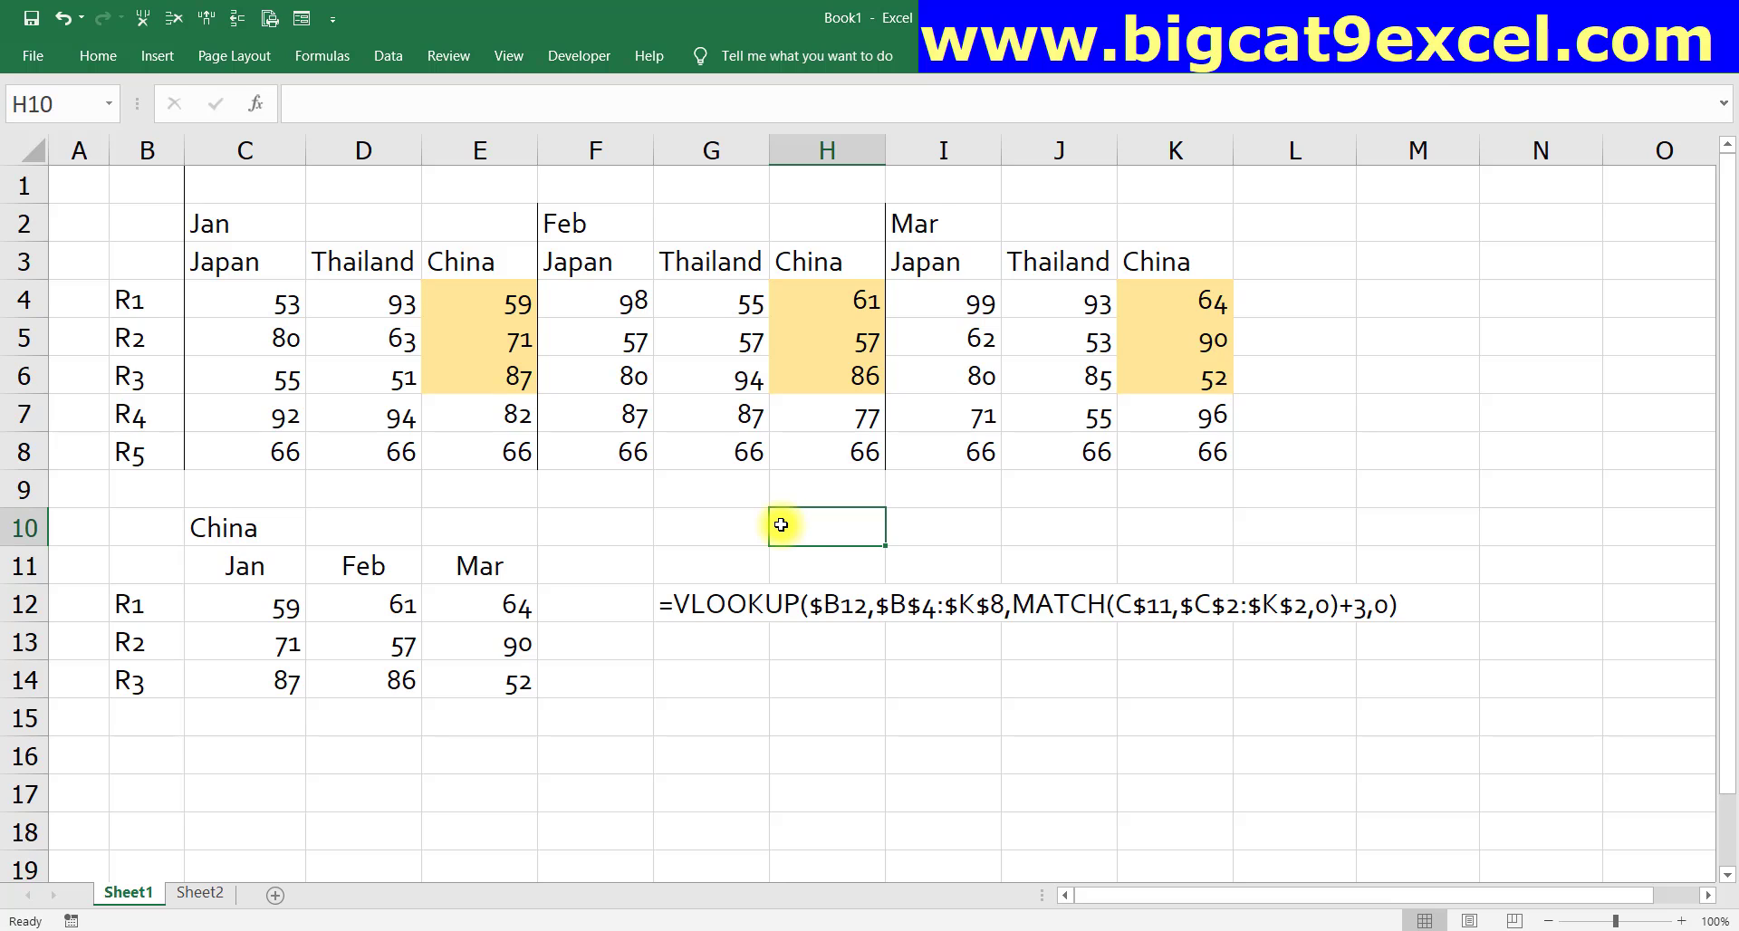
pyautogui.press('Left')
pyautogui.press('Down')
pyautogui.press('Down')
pyautogui.press('Left')
pyautogui.press('Left')
pyautogui.press('Left')
pyautogui.press('Left')
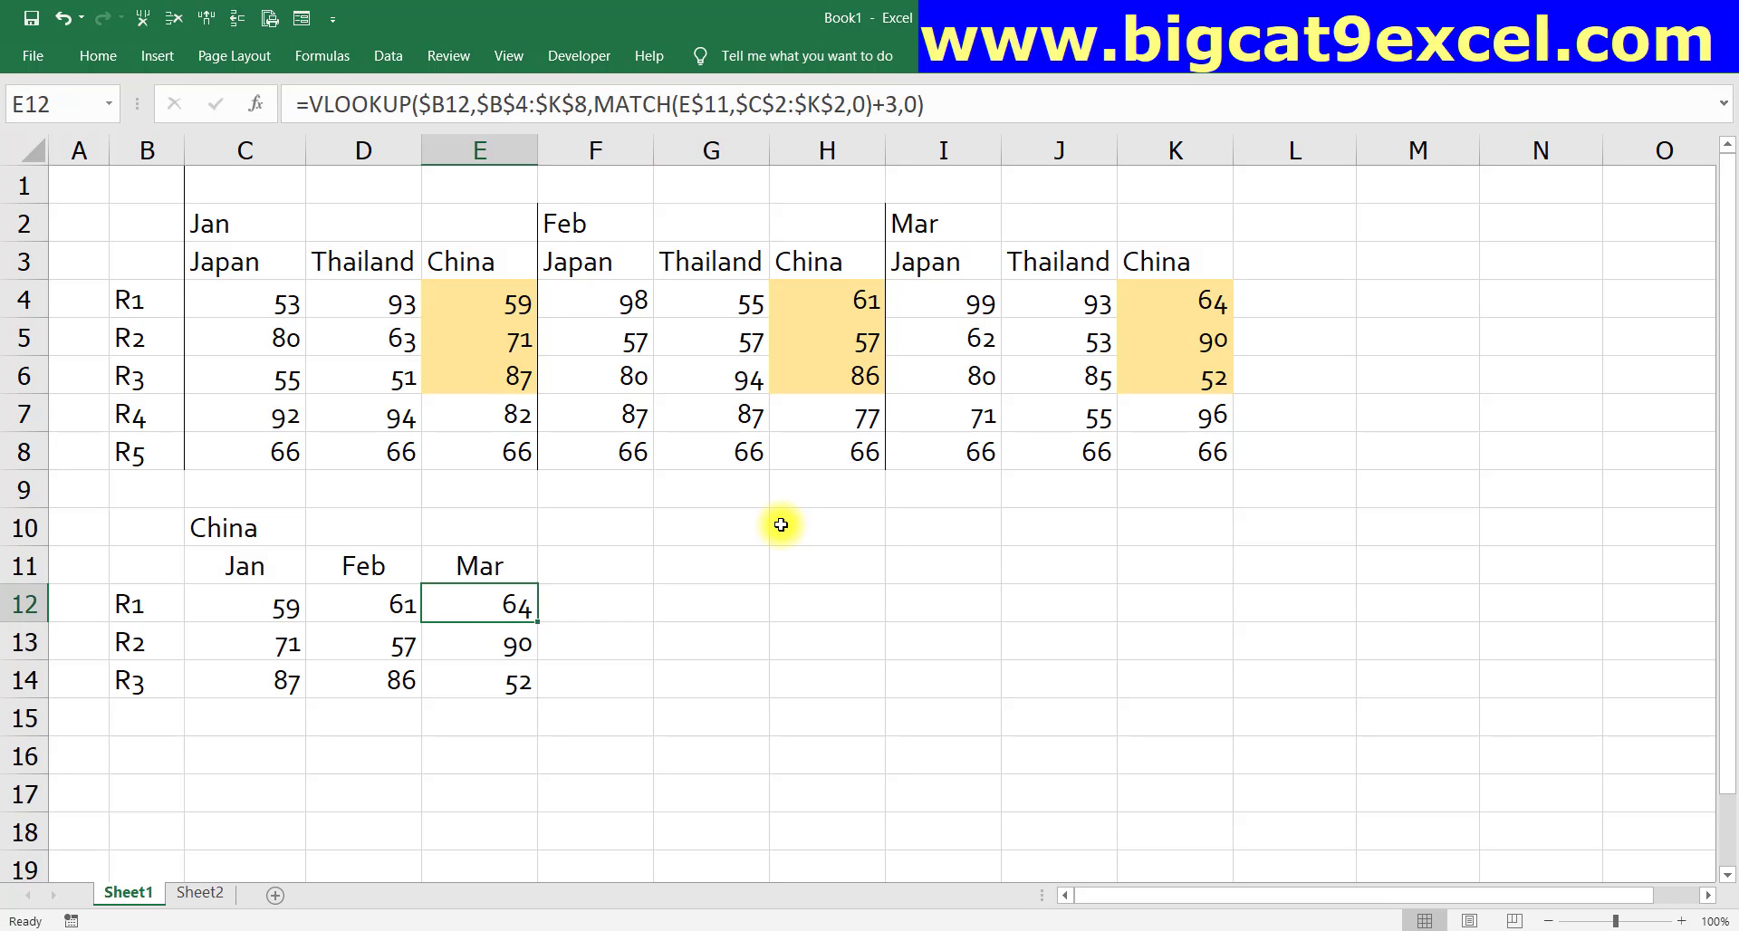
# - Clear all the results in C12:E14 of the China summary
pyautogui.hotkey('shift', 'Right')
pyautogui.hotkey('shift', 'Right')
pyautogui.hotkey('shift', 'Down')
pyautogui.hotkey('shift', 'Down')
pyautogui.press('Delete')
pyautogui.press('Down')
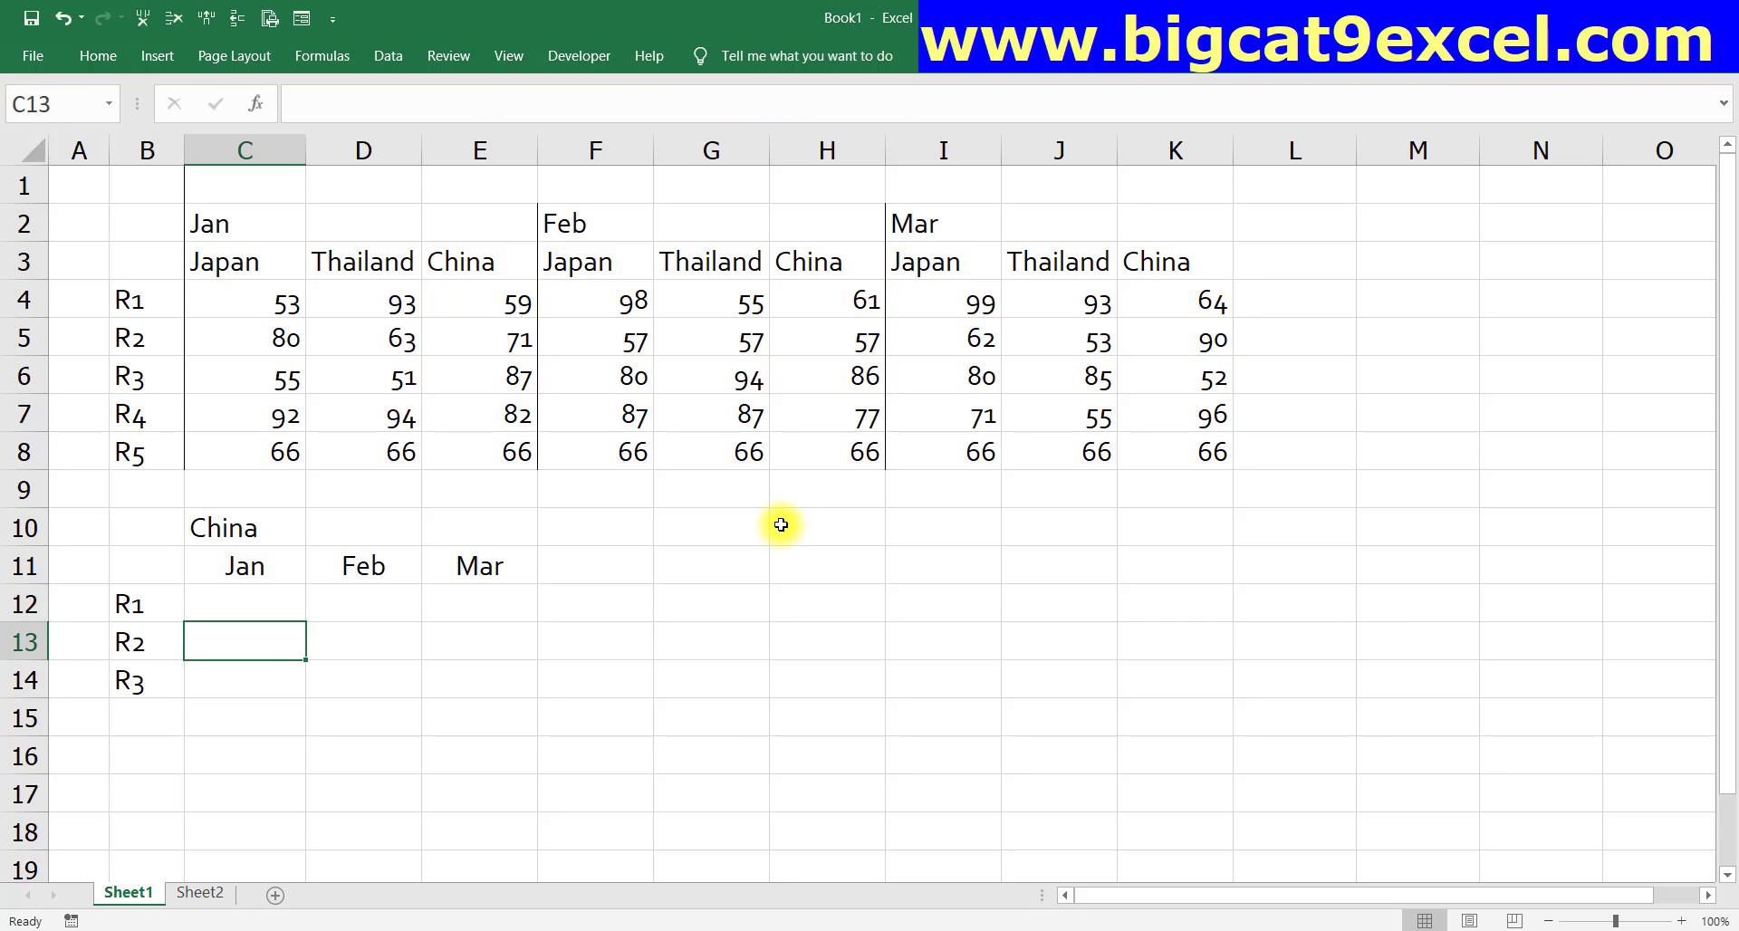
pyautogui.press('Up')
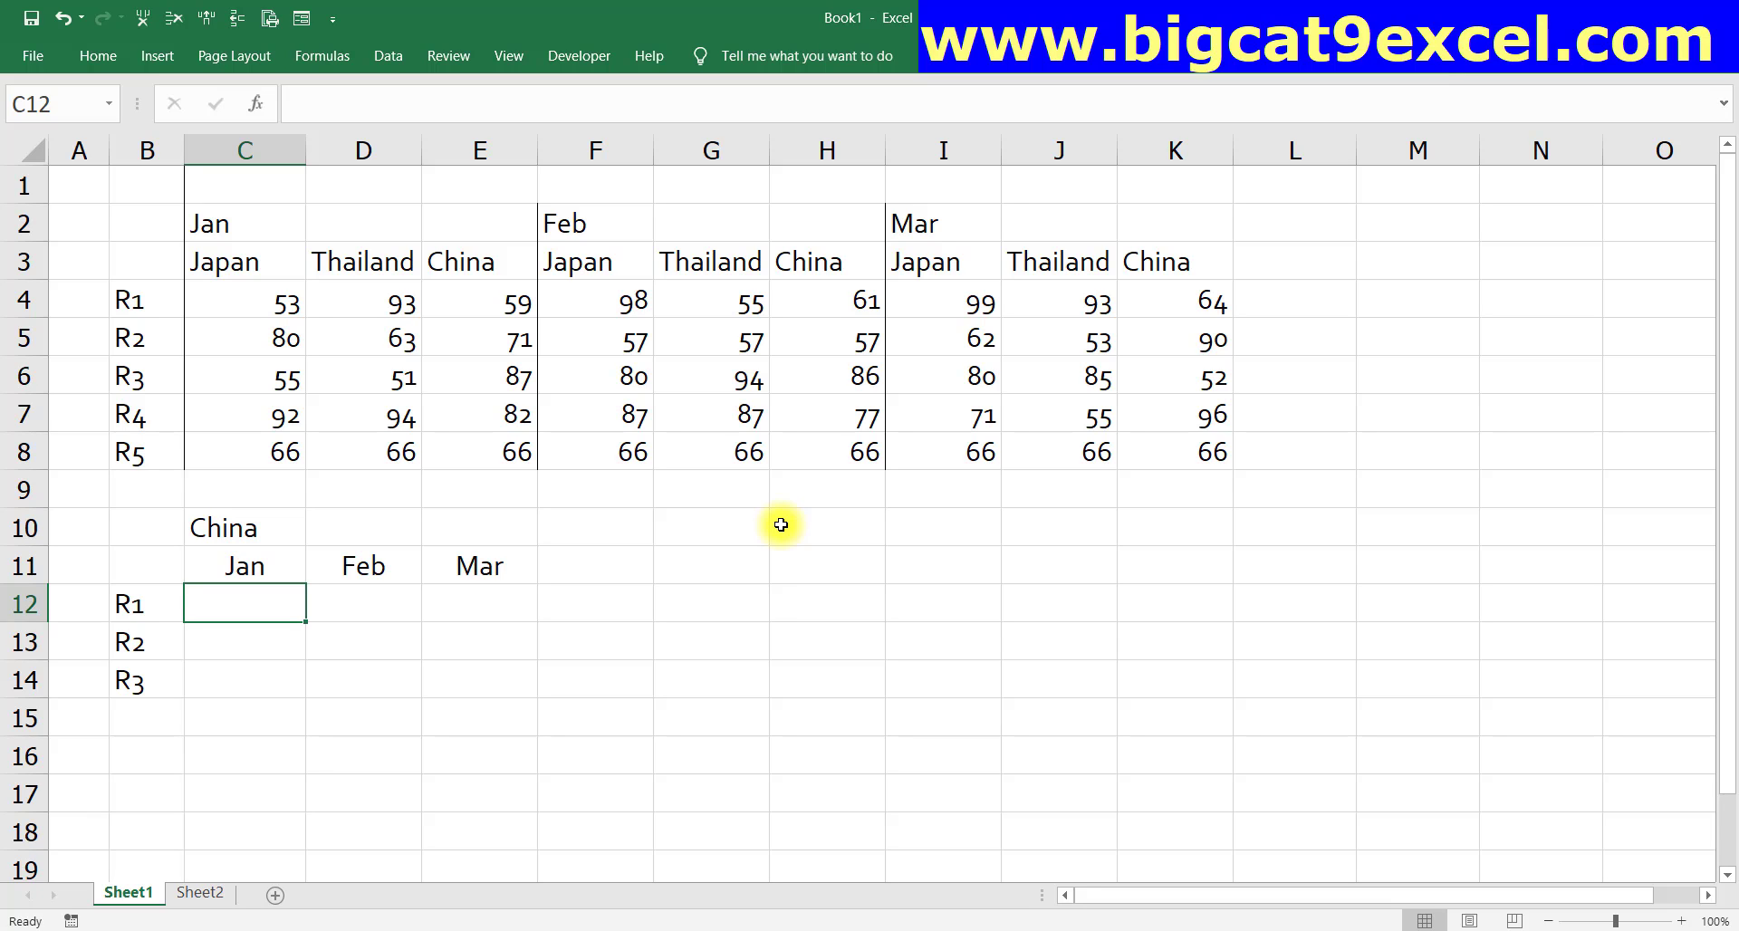
# - Compare the row labels in B12:B14 of the summary with those in column B of the source table
pyautogui.press('Left')
pyautogui.hotkey('shift', 'Down')
pyautogui.hotkey('shift', 'Down')
pyautogui.press('Up')
pyautogui.press('Up')
pyautogui.press('Up')
pyautogui.press('Up')
pyautogui.press('Up')
pyautogui.press('Up')
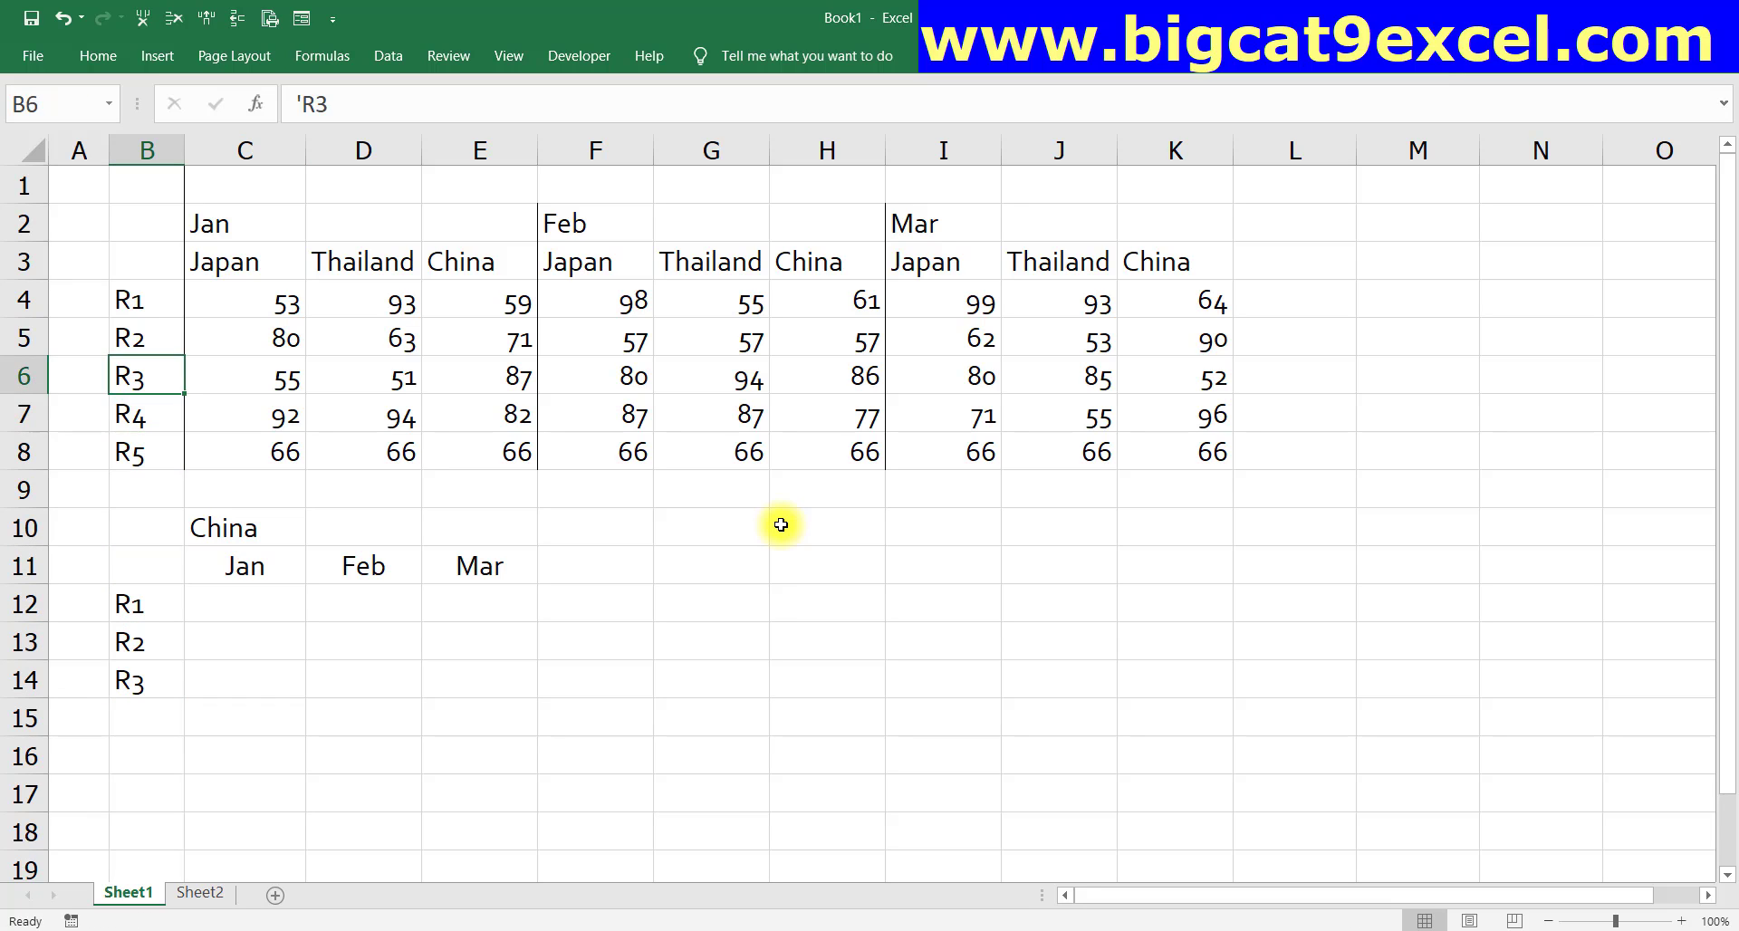
pyautogui.press('Up')
pyautogui.press('Up')
pyautogui.hotkey('shift', 'Down')
pyautogui.hotkey('shift', 'Down')
pyautogui.hotkey('shift', 'Down')
pyautogui.hotkey('shift', 'Down')
# - Start a column numbering in row 1 with 1 in B1 and the formula =B1+1 in C1
pyautogui.press('Up')
pyautogui.press('Up')
pyautogui.press('Up')
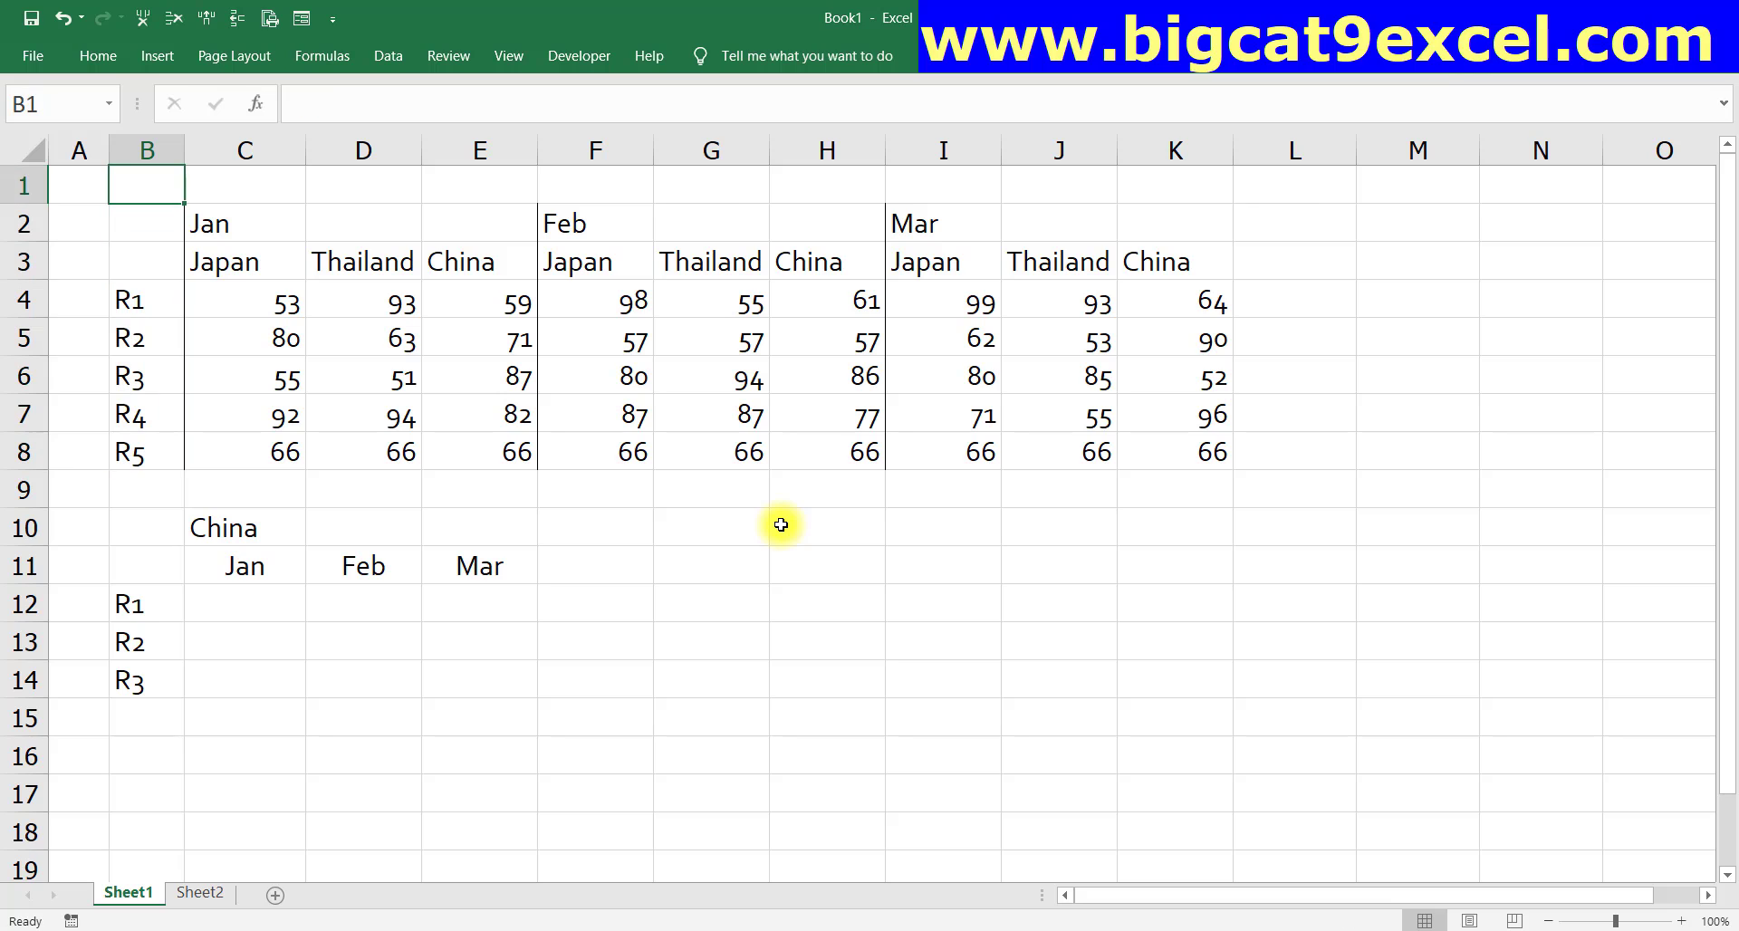
pyautogui.write('1')
pyautogui.press('Right')
pyautogui.write('=')
pyautogui.press('Left')
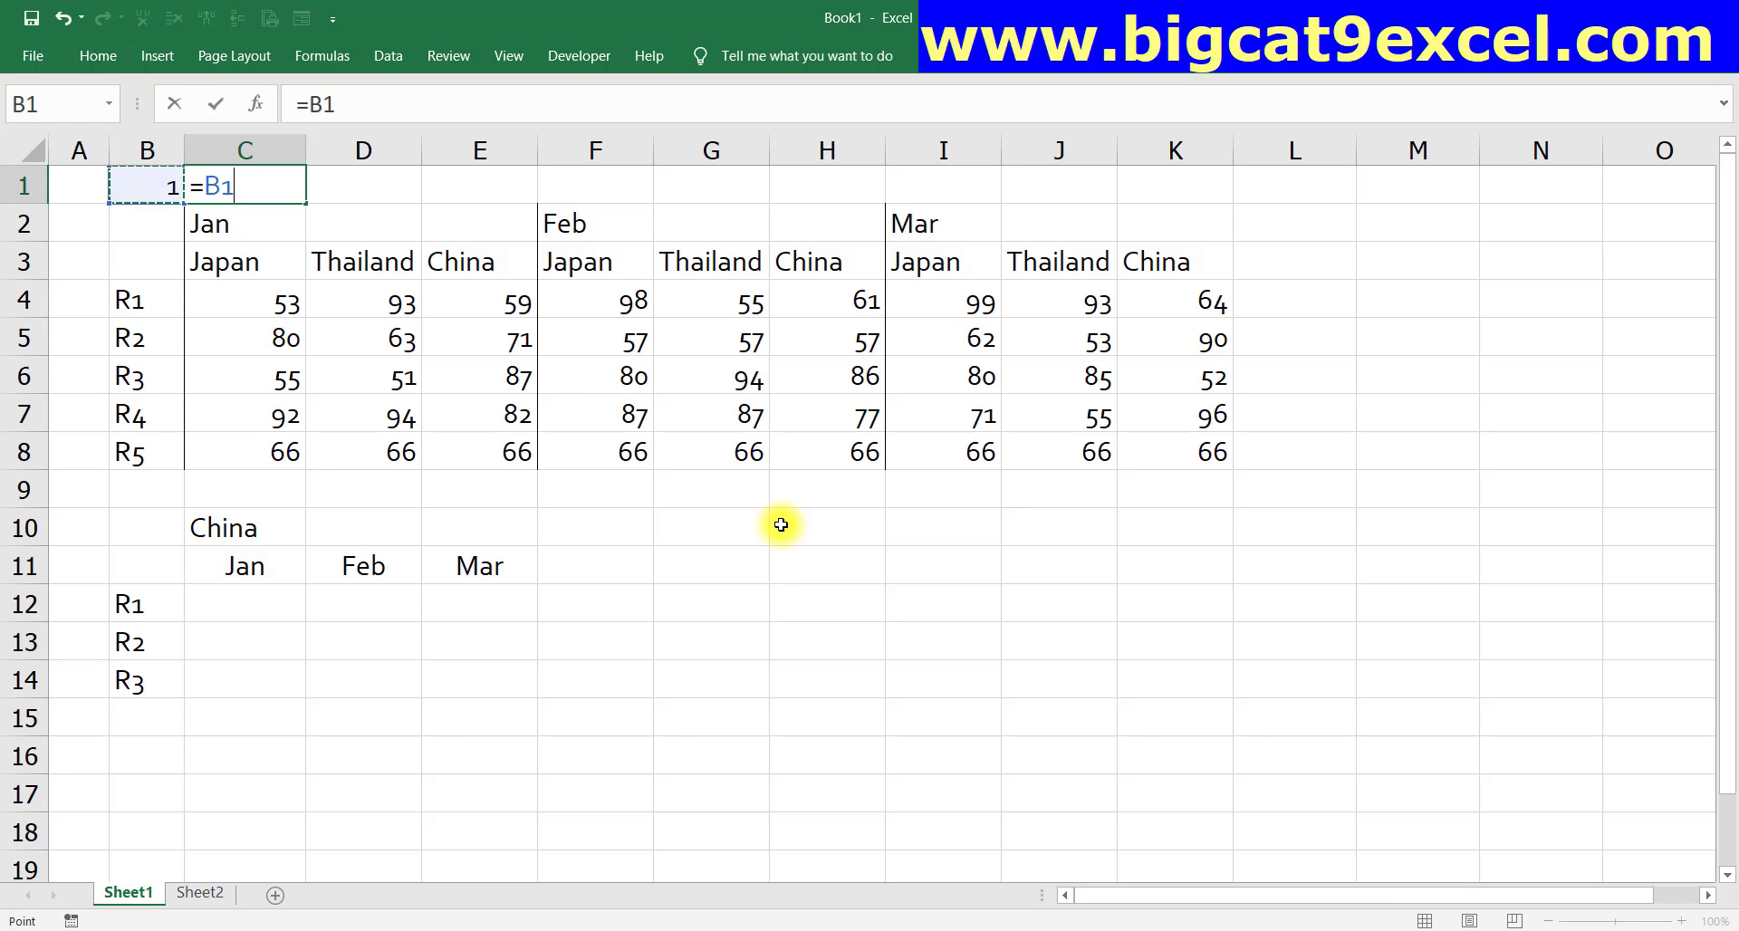
pyautogui.write('+1')
pyautogui.press('Return')
# - Copy the numbering formula from C1 across to K1
pyautogui.press('Up')
pyautogui.hotkey('ctrl', 'c')
pyautogui.hotkey('shift', 'Right')
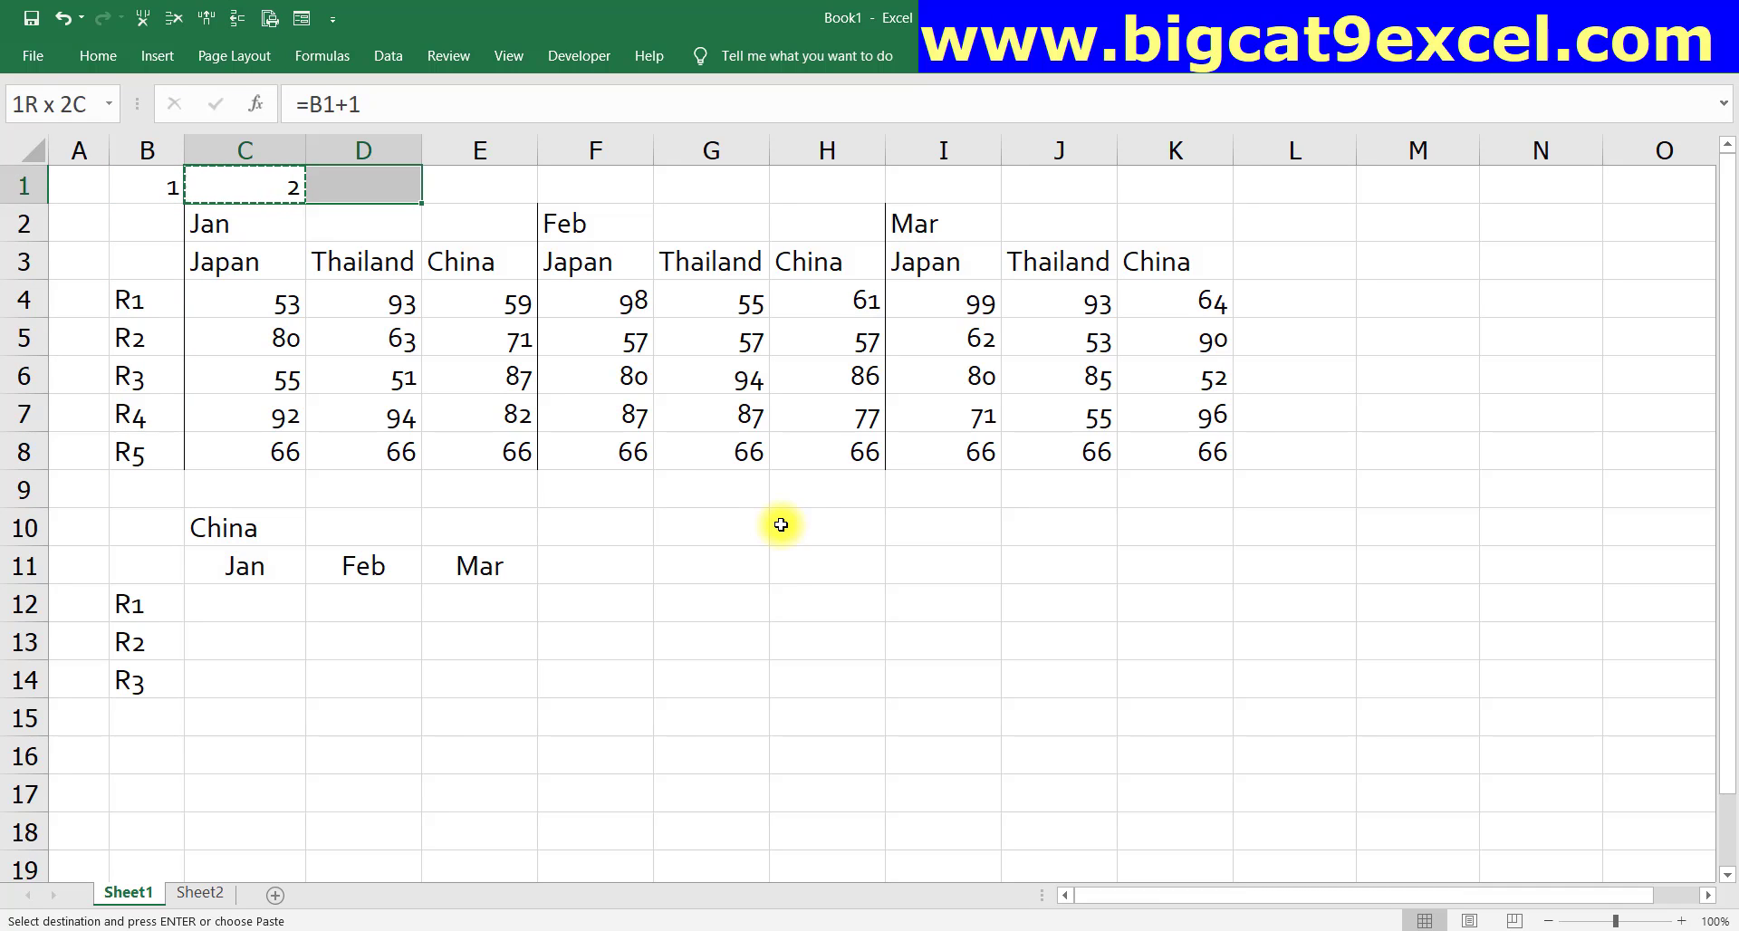
pyautogui.hotkey('shift', 'Right')
pyautogui.hotkey('shift', 'Right')
pyautogui.hotkey('shift', 'Right')
pyautogui.hotkey('shift', 'Right')
pyautogui.hotkey('shift', 'Right')
pyautogui.hotkey('shift', 'Right')
pyautogui.press('Return')
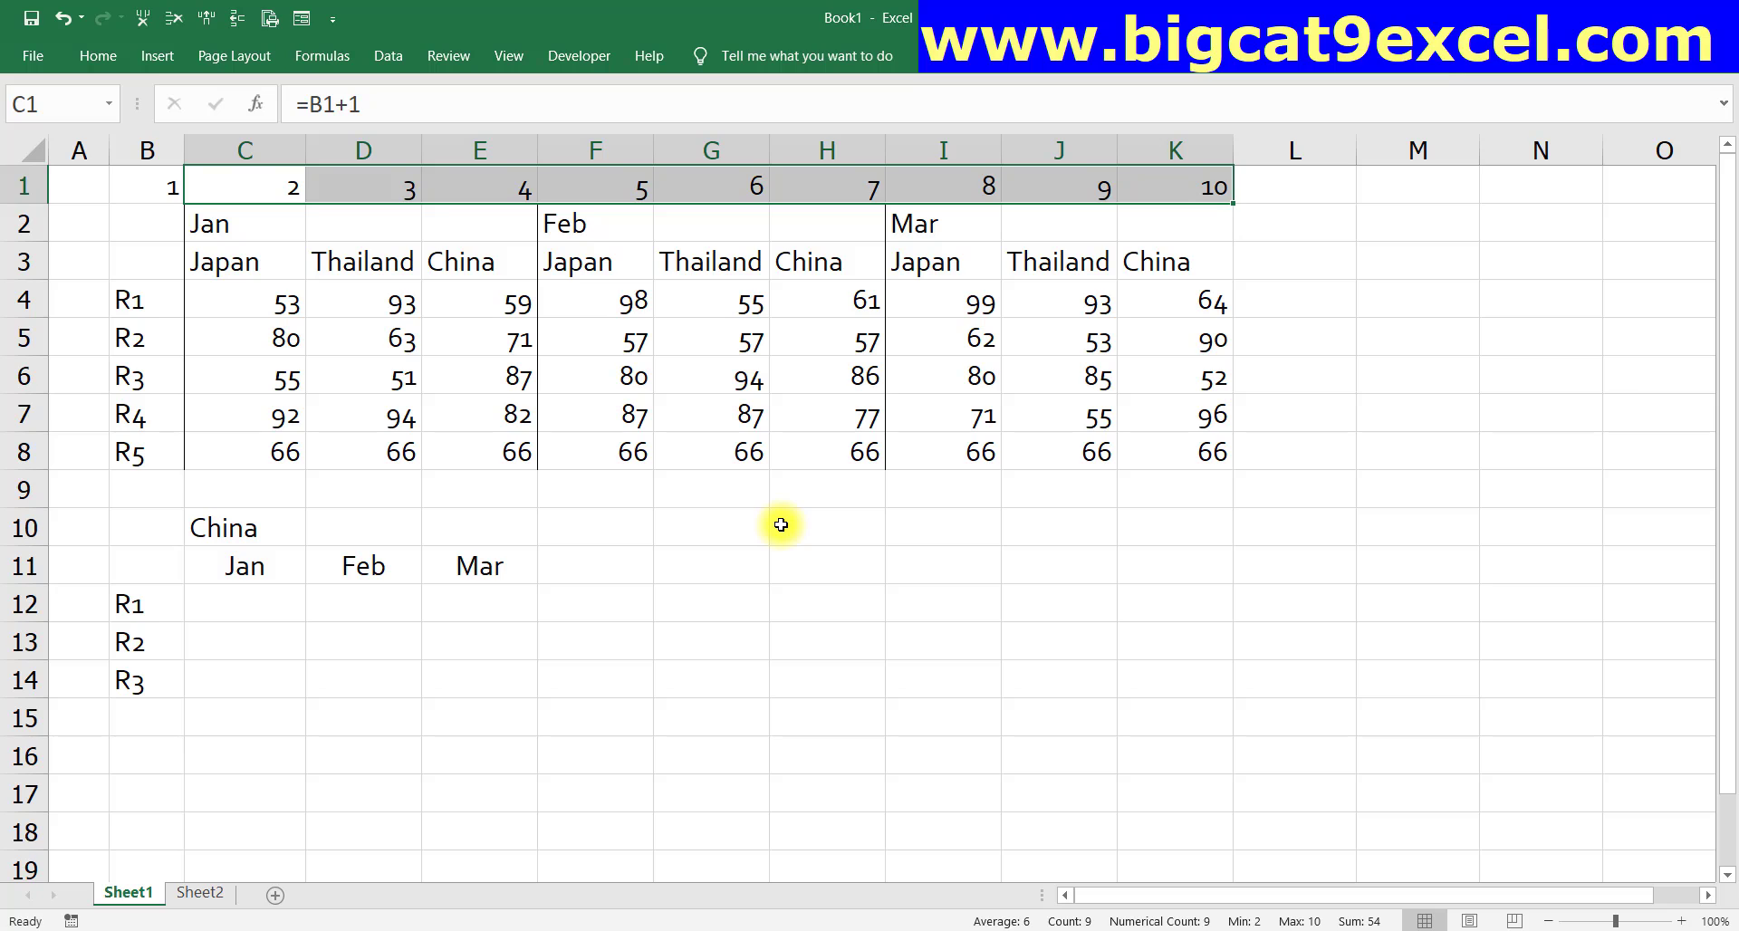
# - Enter the column numbers 4, 7 and 10 in C12, D12 and E12 of the R1 row
pyautogui.press('Left')
pyautogui.press('Down')
pyautogui.press('Down')
pyautogui.press('Down')
pyautogui.press('Down')
pyautogui.press('Down')
pyautogui.press('Down')
pyautogui.press('Down')
pyautogui.press('Down')
pyautogui.press('Down')
pyautogui.press('Down')
pyautogui.press('Down')
pyautogui.press('Down')
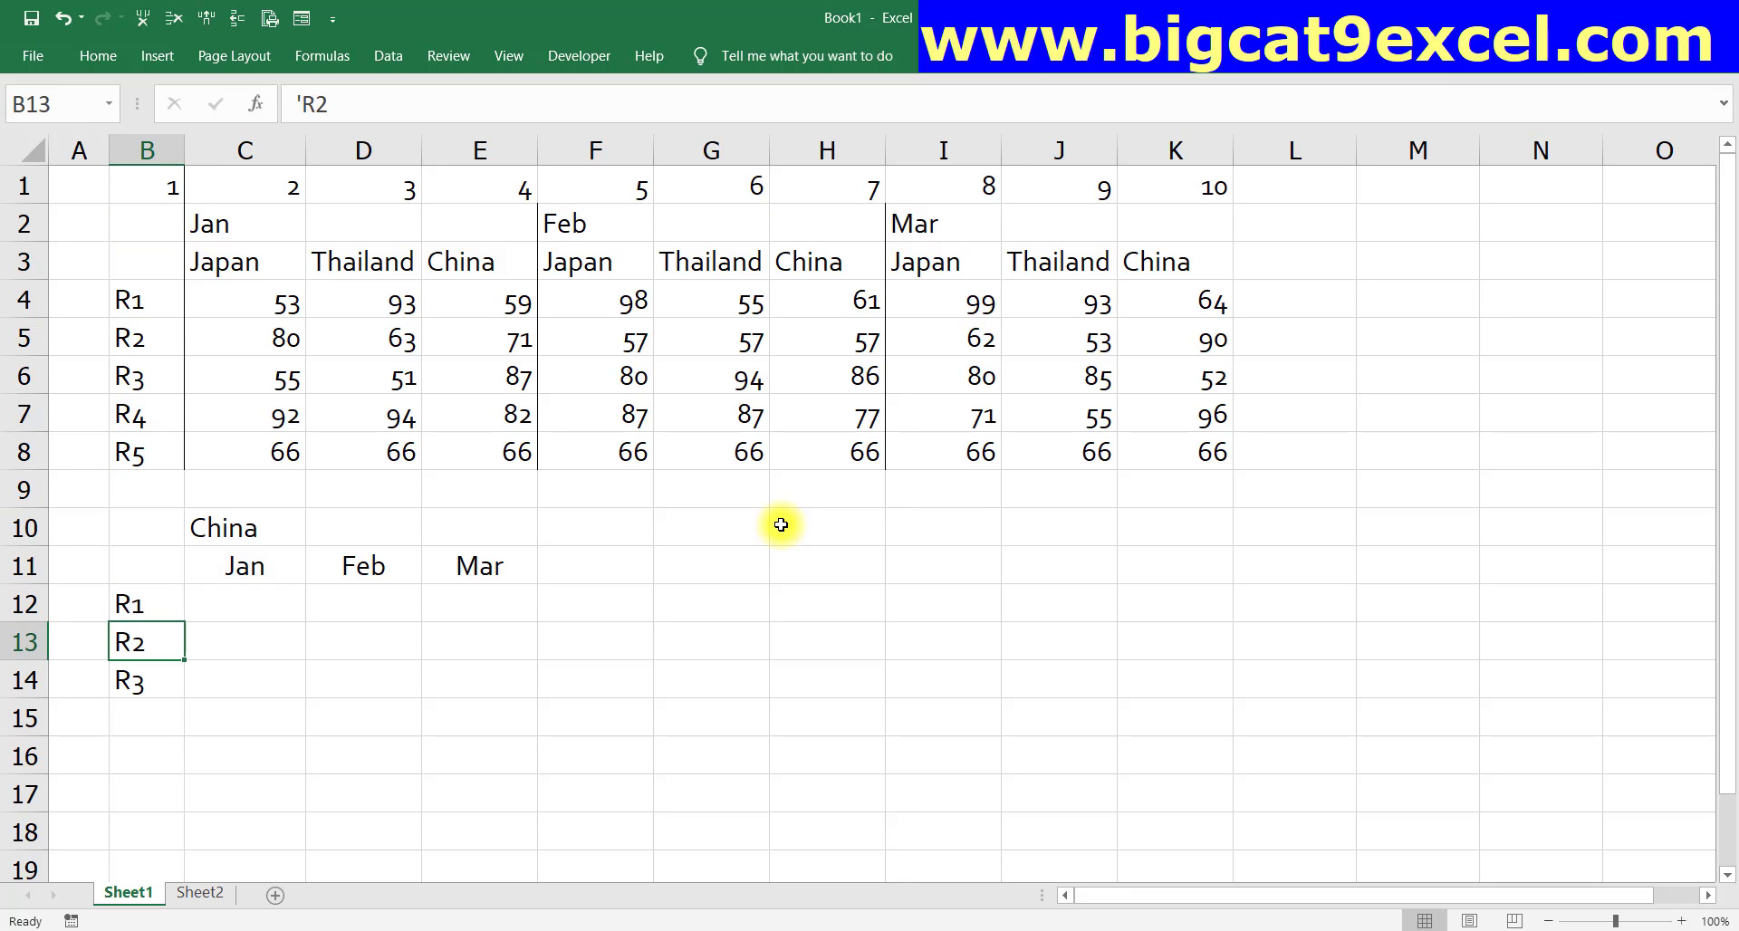
pyautogui.press('Right')
pyautogui.press('Up')
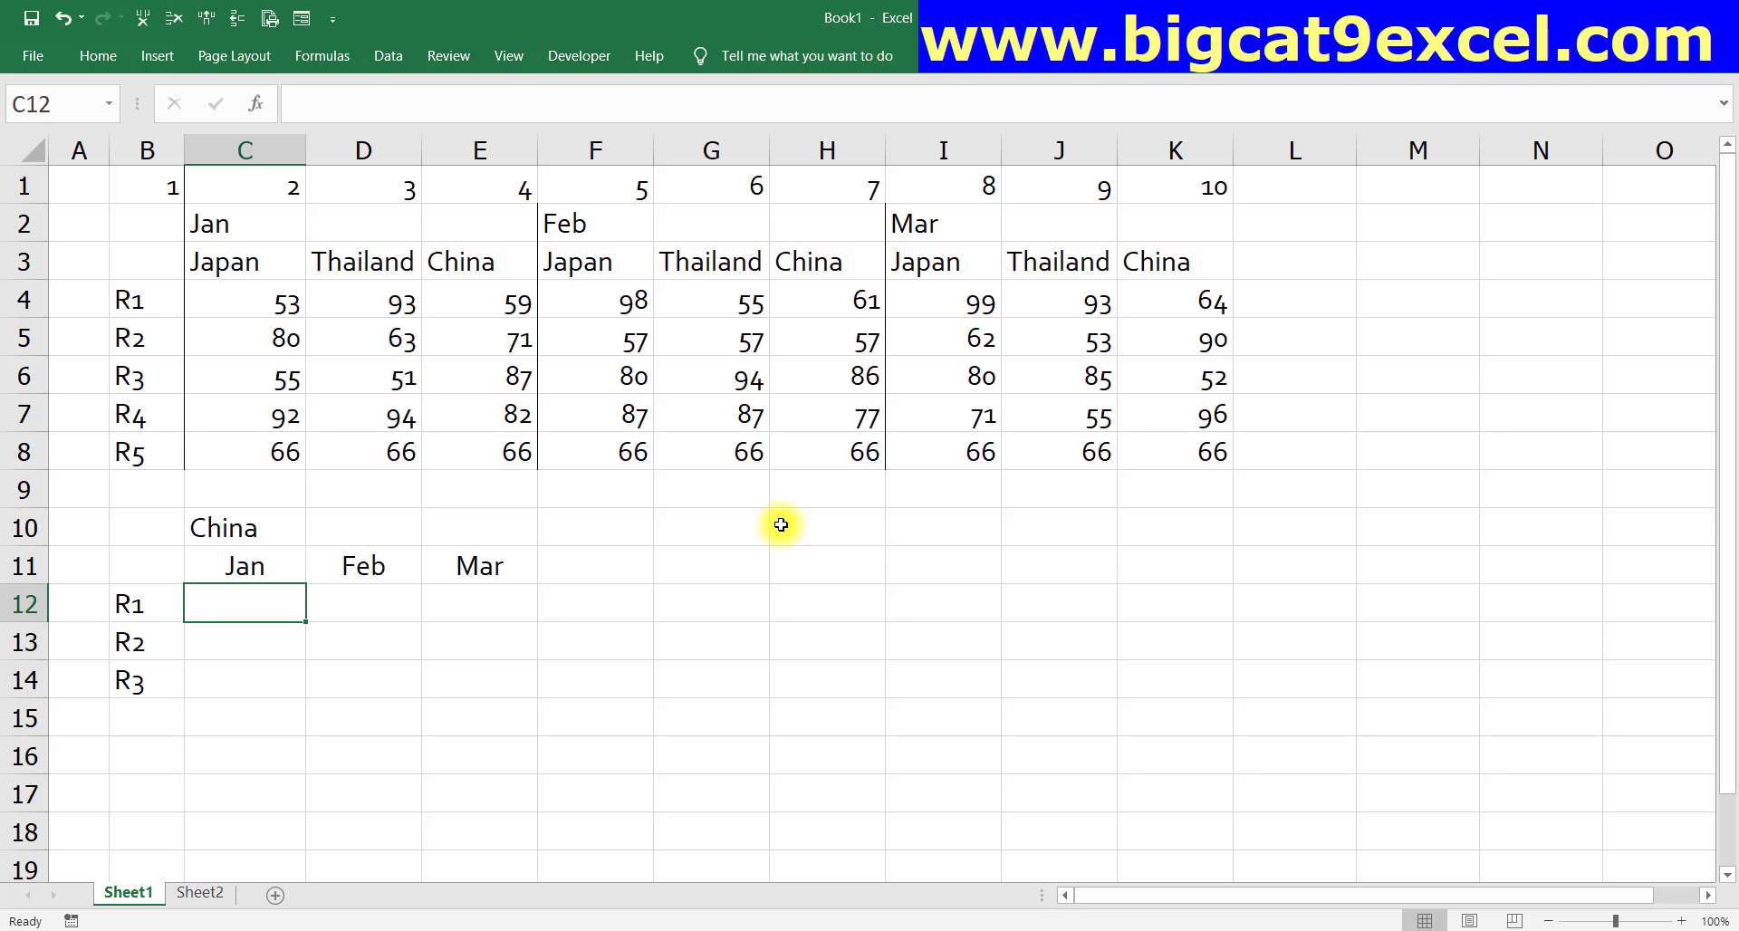
pyautogui.write('4')
pyautogui.press('Tab')
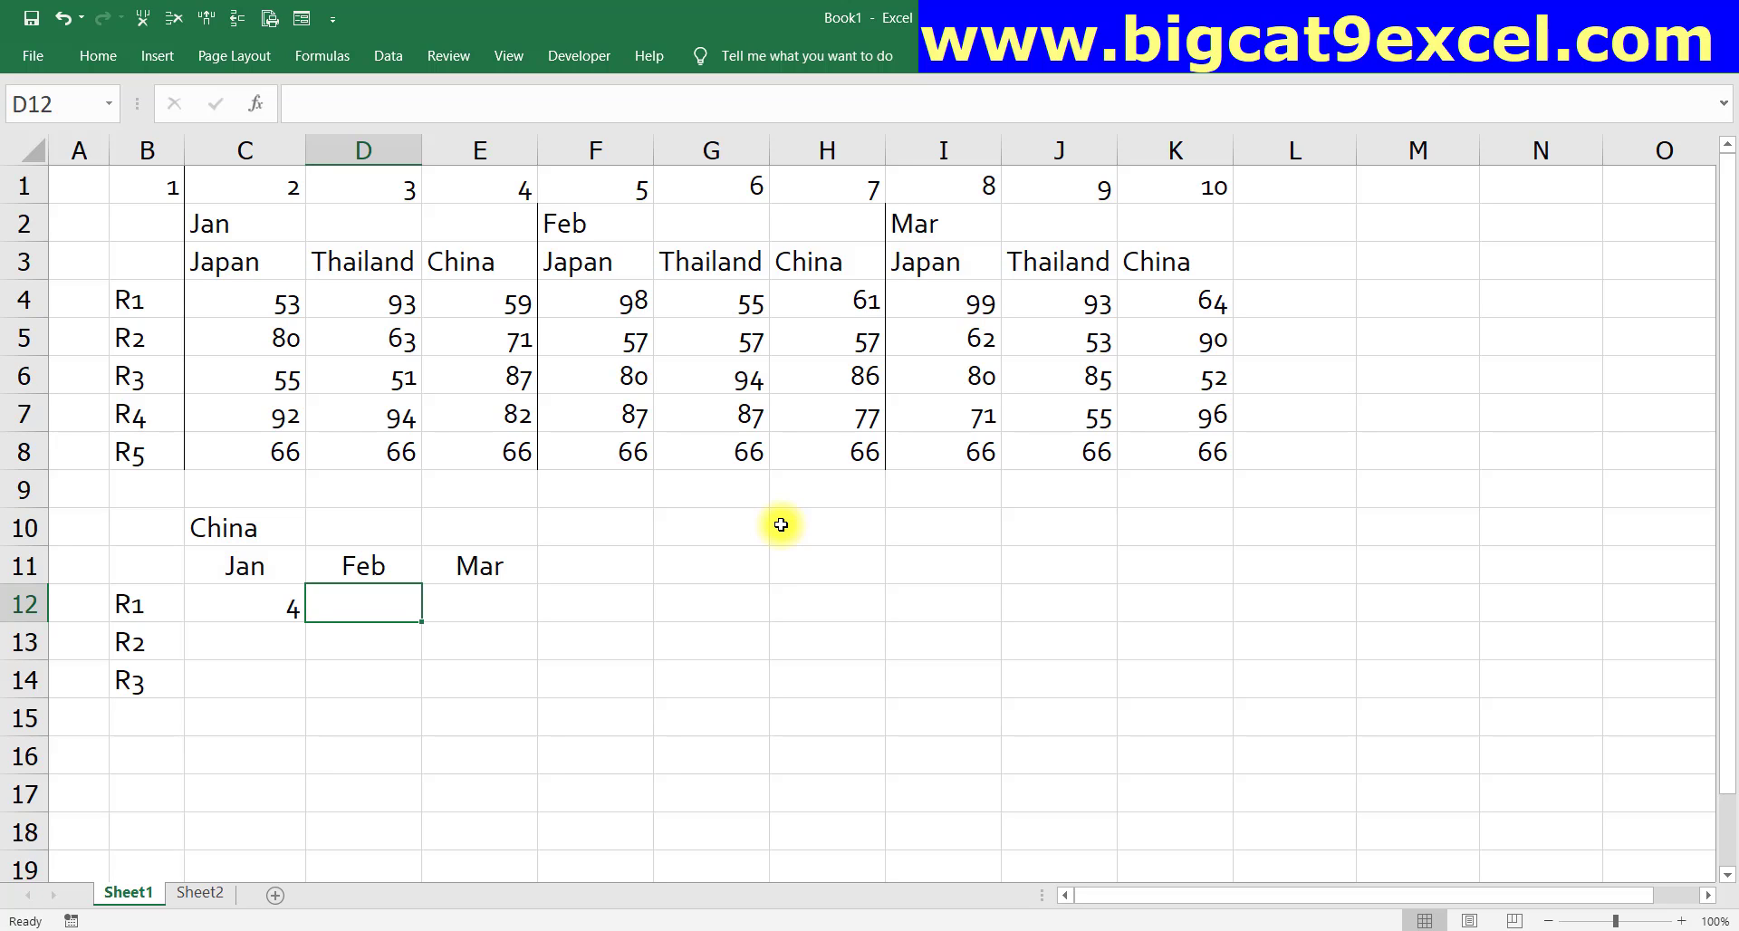
pyautogui.write('7')
pyautogui.press('Tab')
pyautogui.write('10')
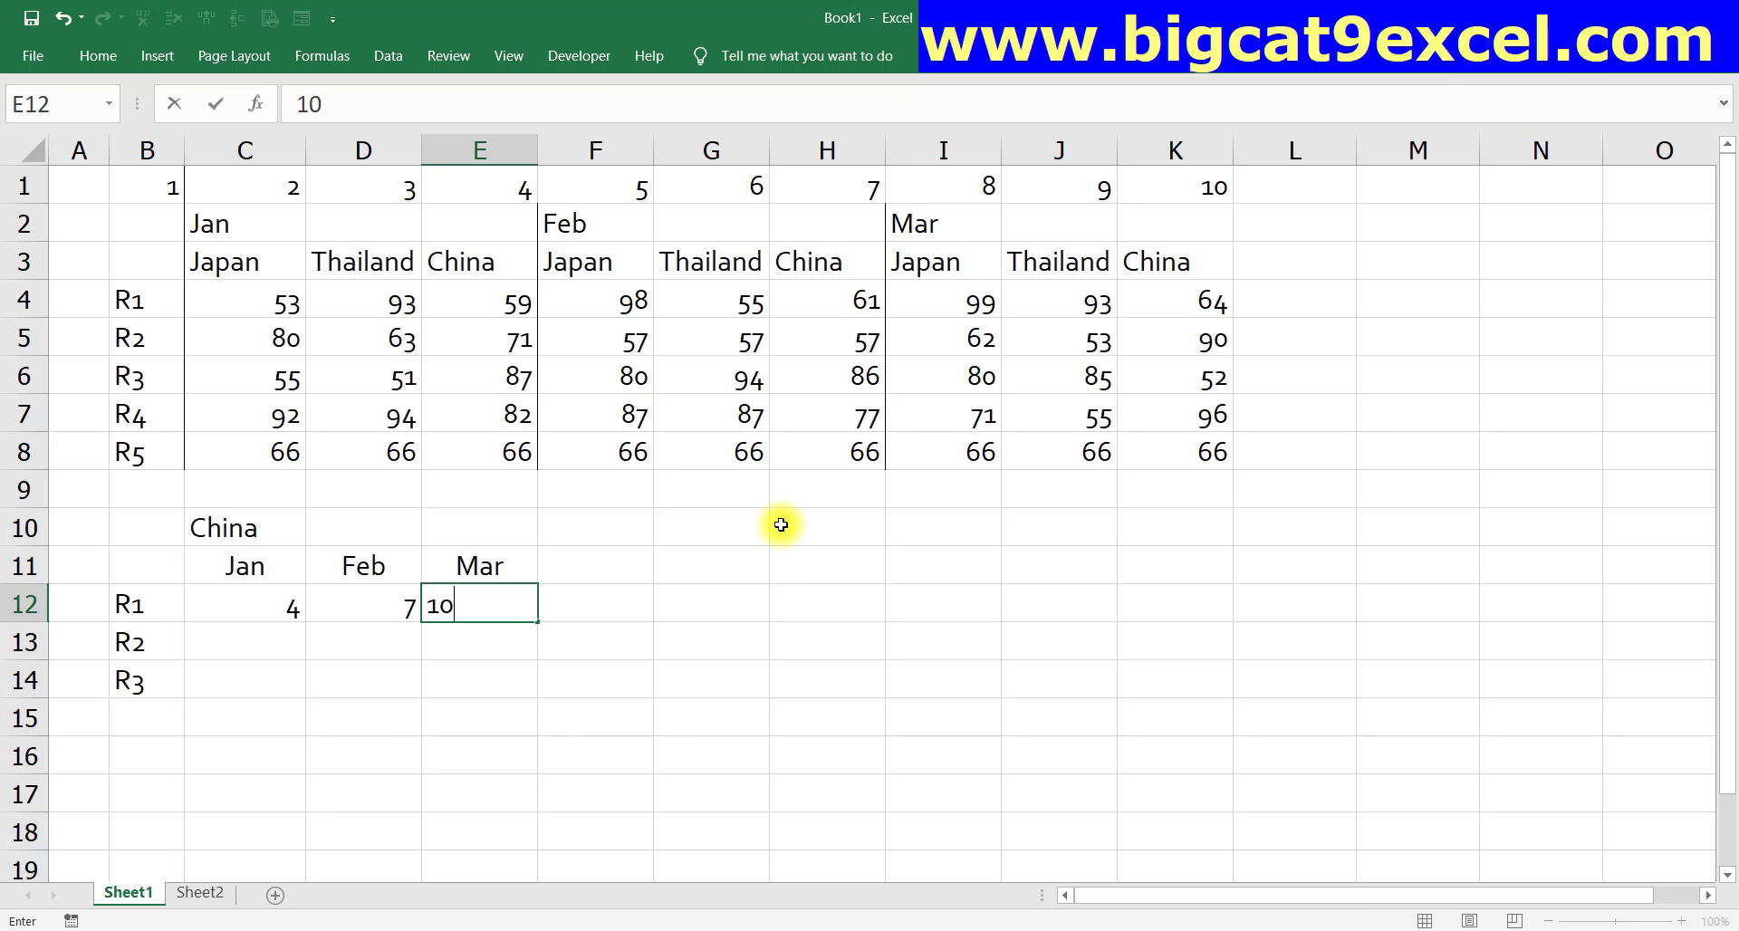
pyautogui.press('Tab')
pyautogui.press('Left')
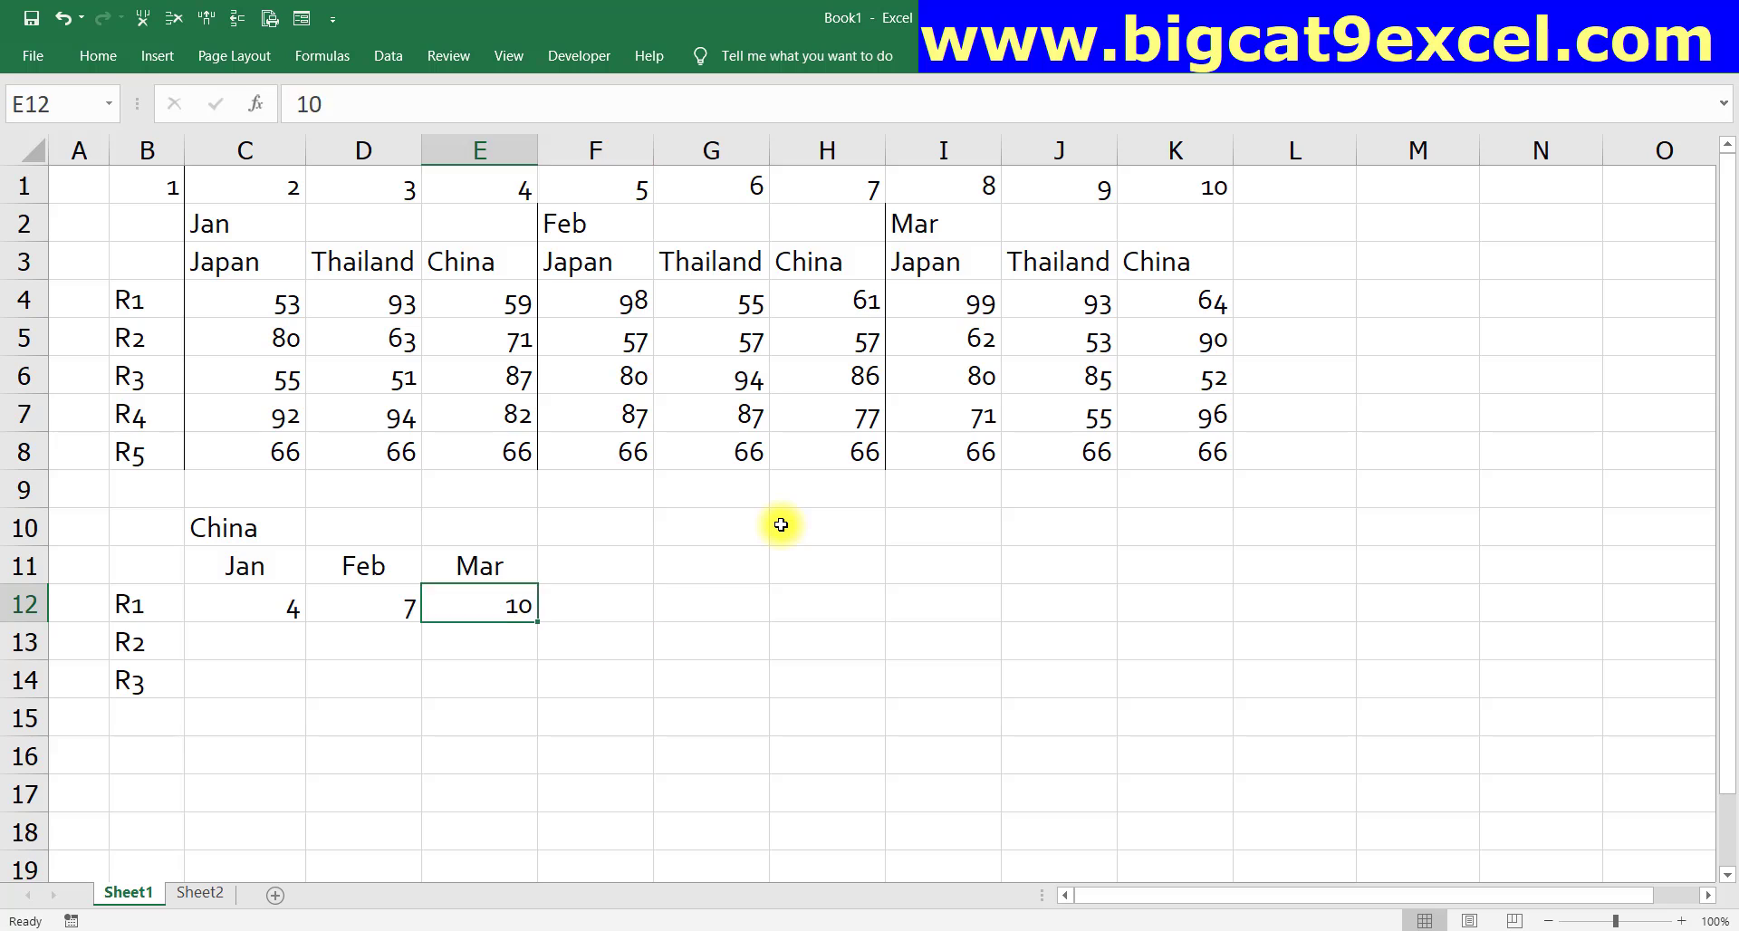
# - Copy the column numbers in C12:E12 down to the R2 and R3 rows
pyautogui.press('Left')
pyautogui.press('Left')
pyautogui.hotkey('shift', 'Right')
pyautogui.hotkey('shift', 'Right')
pyautogui.hotkey('ctrl', 'c')
pyautogui.hotkey('shift', 'Down')
pyautogui.hotkey('shift', 'Down')
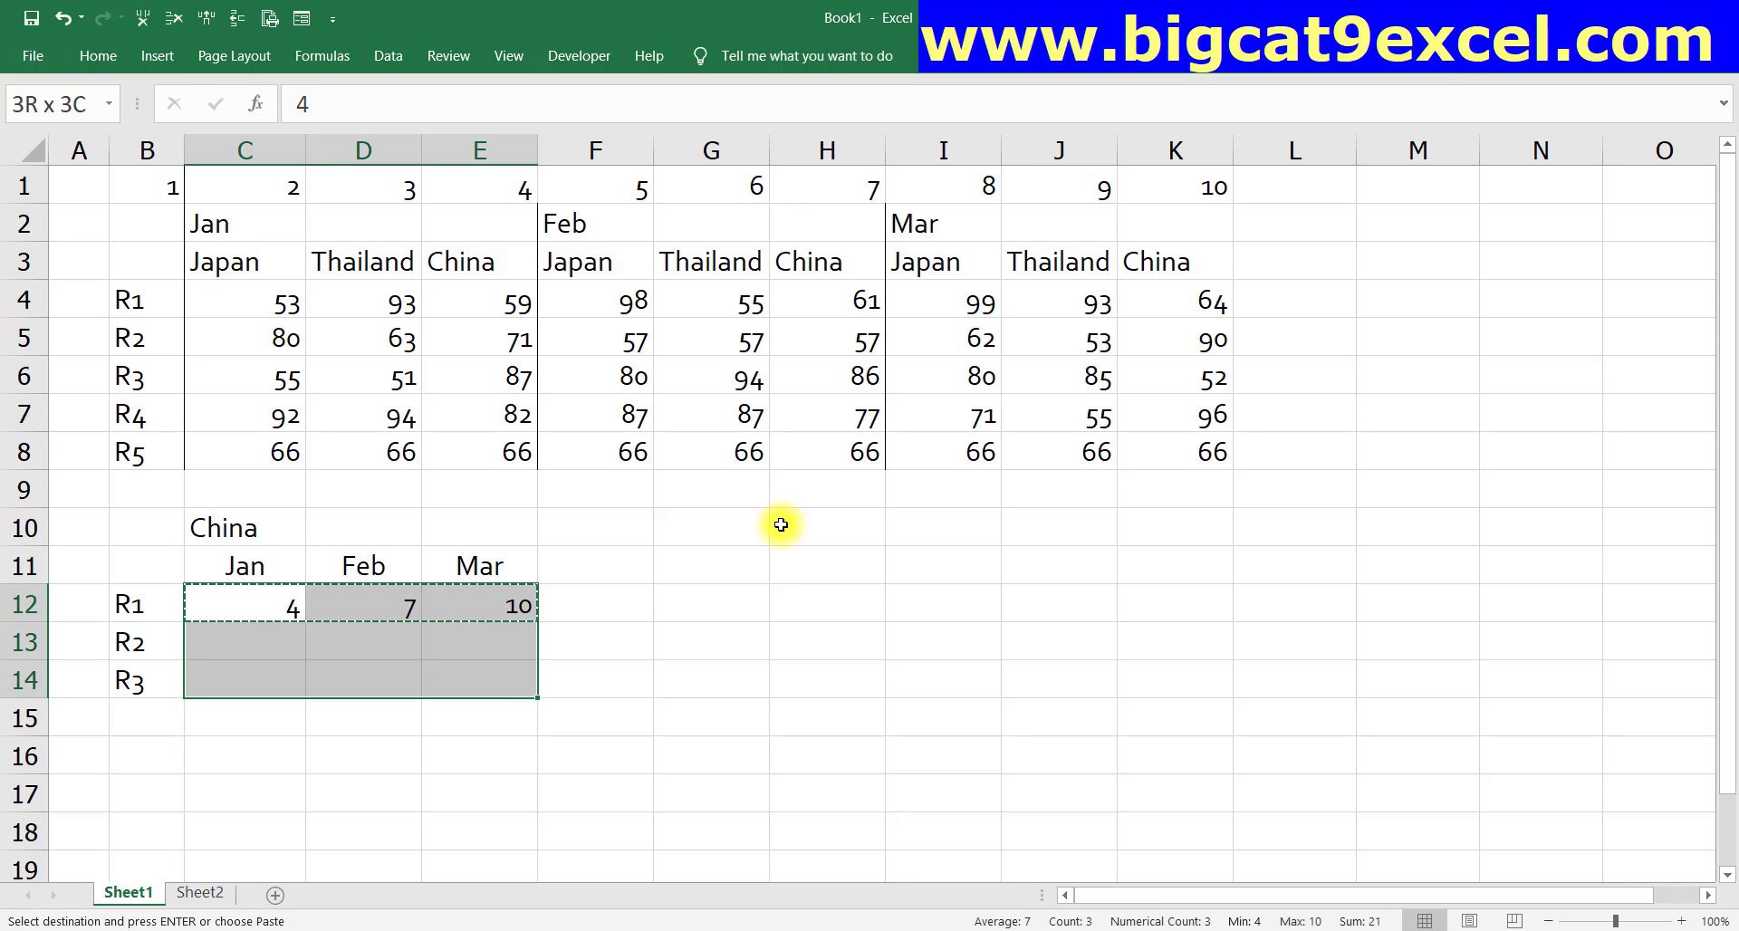
pyautogui.press('Return')
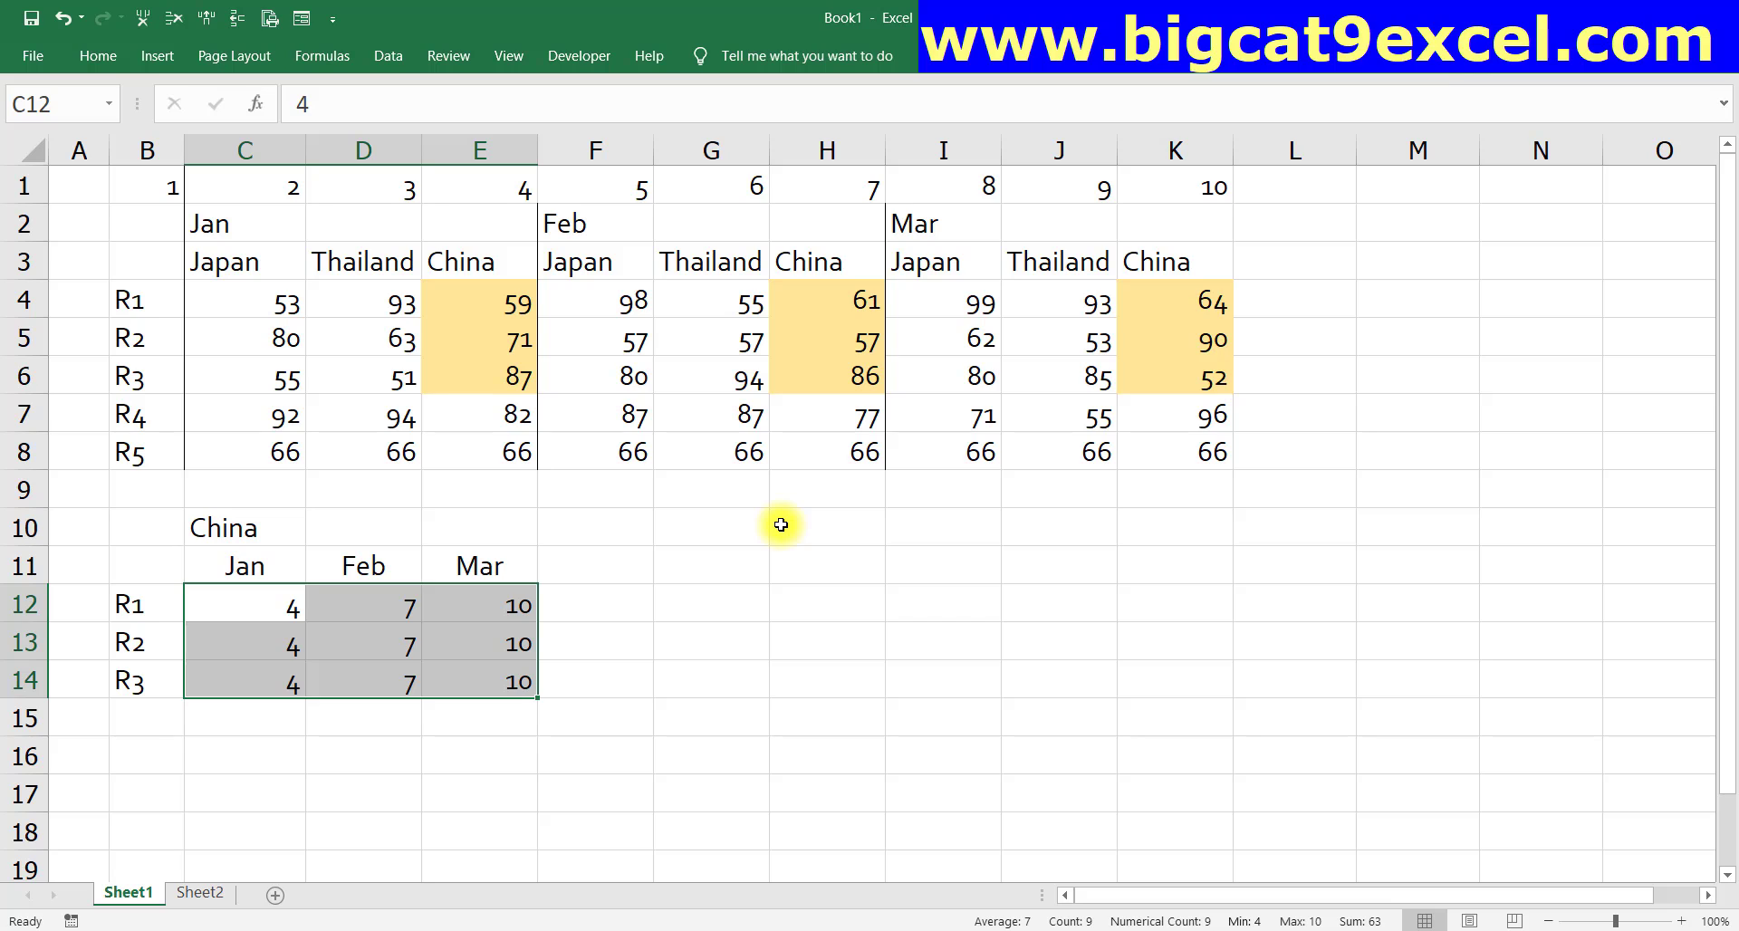
# - Clear the column numbers from C12:E14
pyautogui.press('Down')
pyautogui.press('Up')
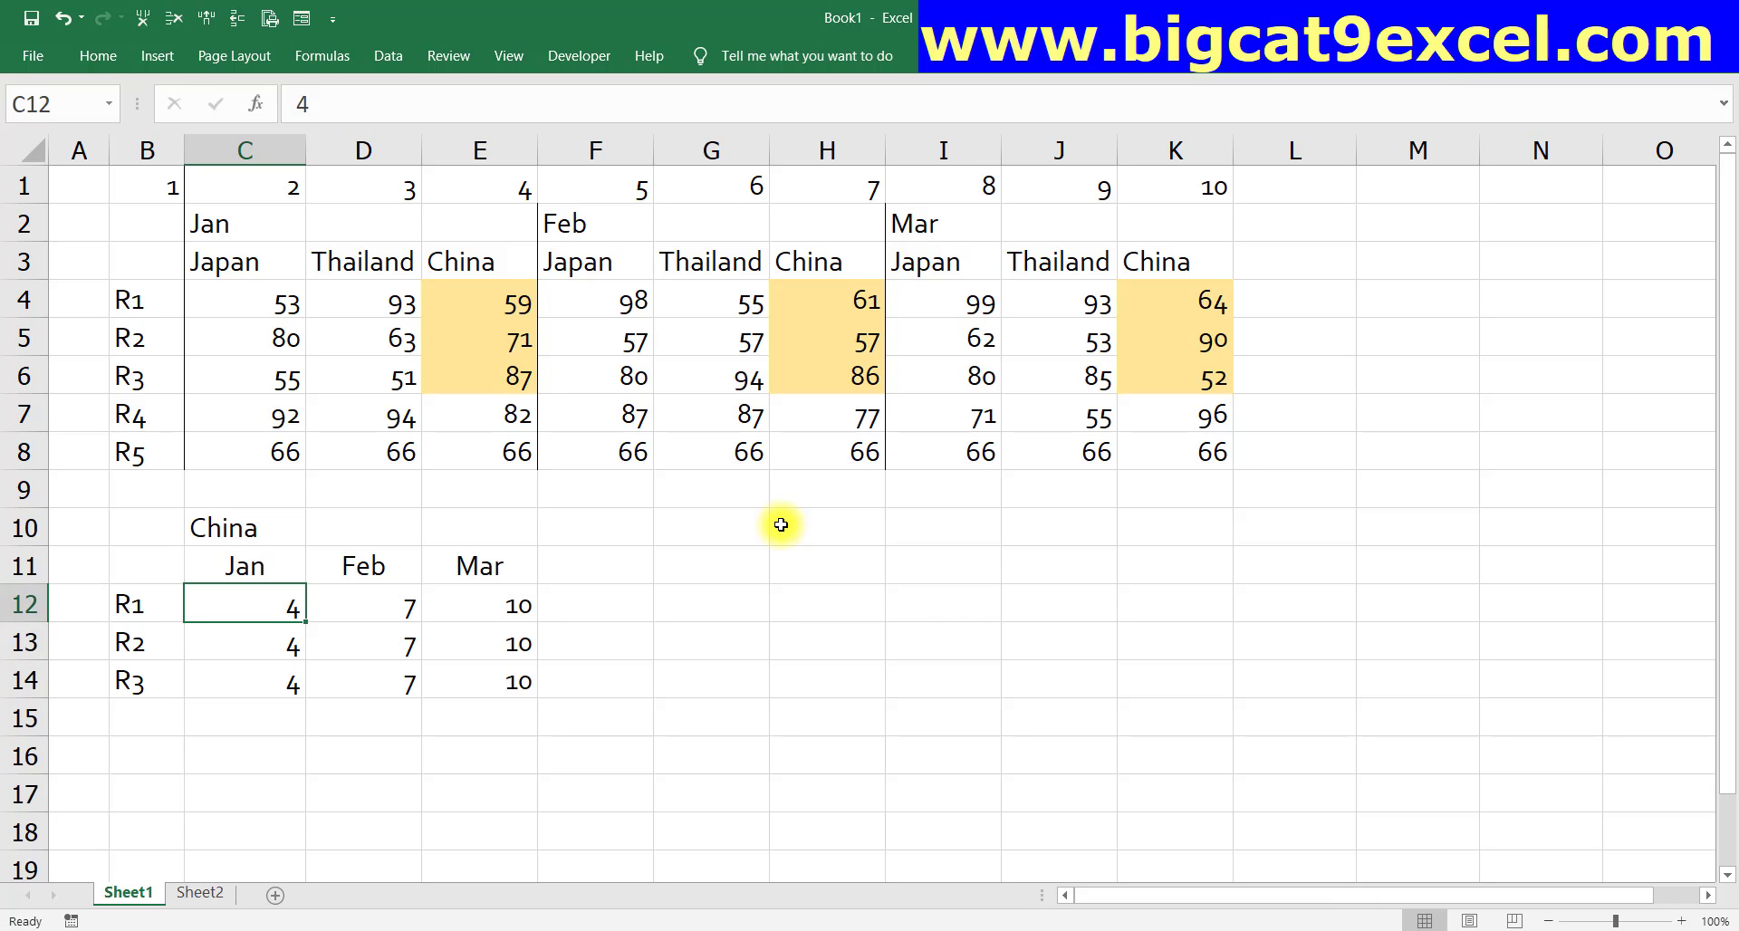
pyautogui.press('Right')
pyautogui.press('Right')
pyautogui.press('Left')
pyautogui.press('Left')
pyautogui.hotkey('shift', 'Right')
pyautogui.hotkey('shift', 'Right')
pyautogui.hotkey('shift', 'Down')
pyautogui.hotkey('shift', 'Down')
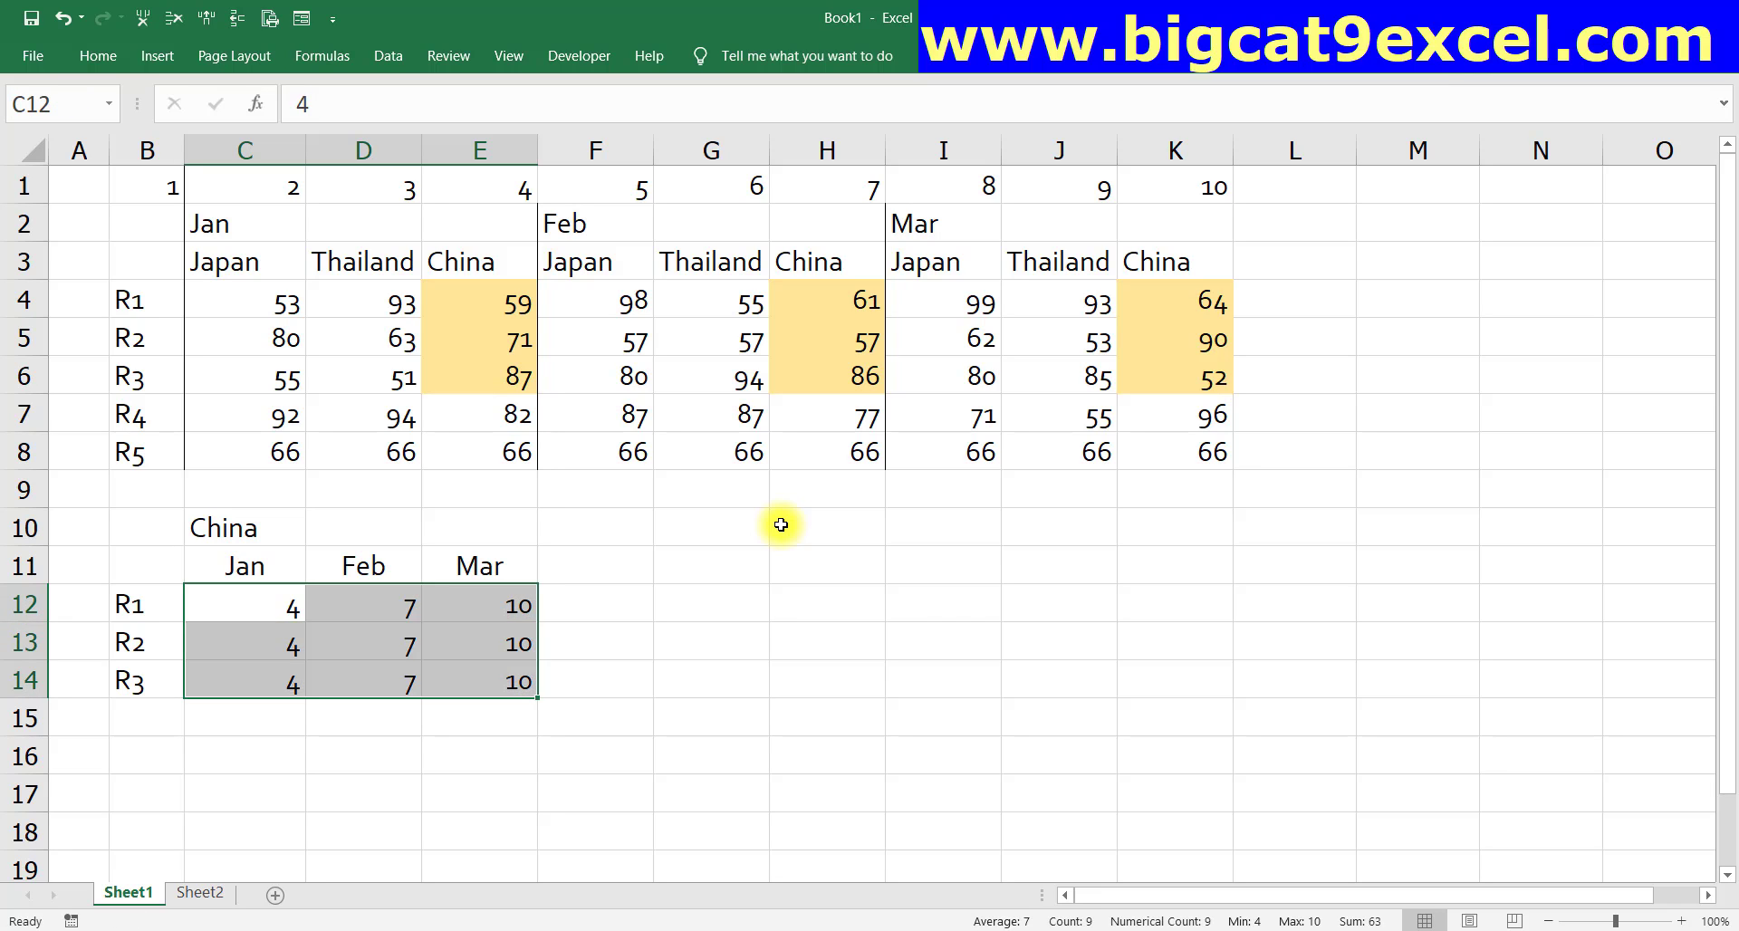
pyautogui.press('Delete')
pyautogui.press('Down')
pyautogui.press('Up')
# - Enter =MATCH(C11,$C$2:$K$2,0) in C12 to find the month's position in the upper header row
pyautogui.write('=MATCH(')
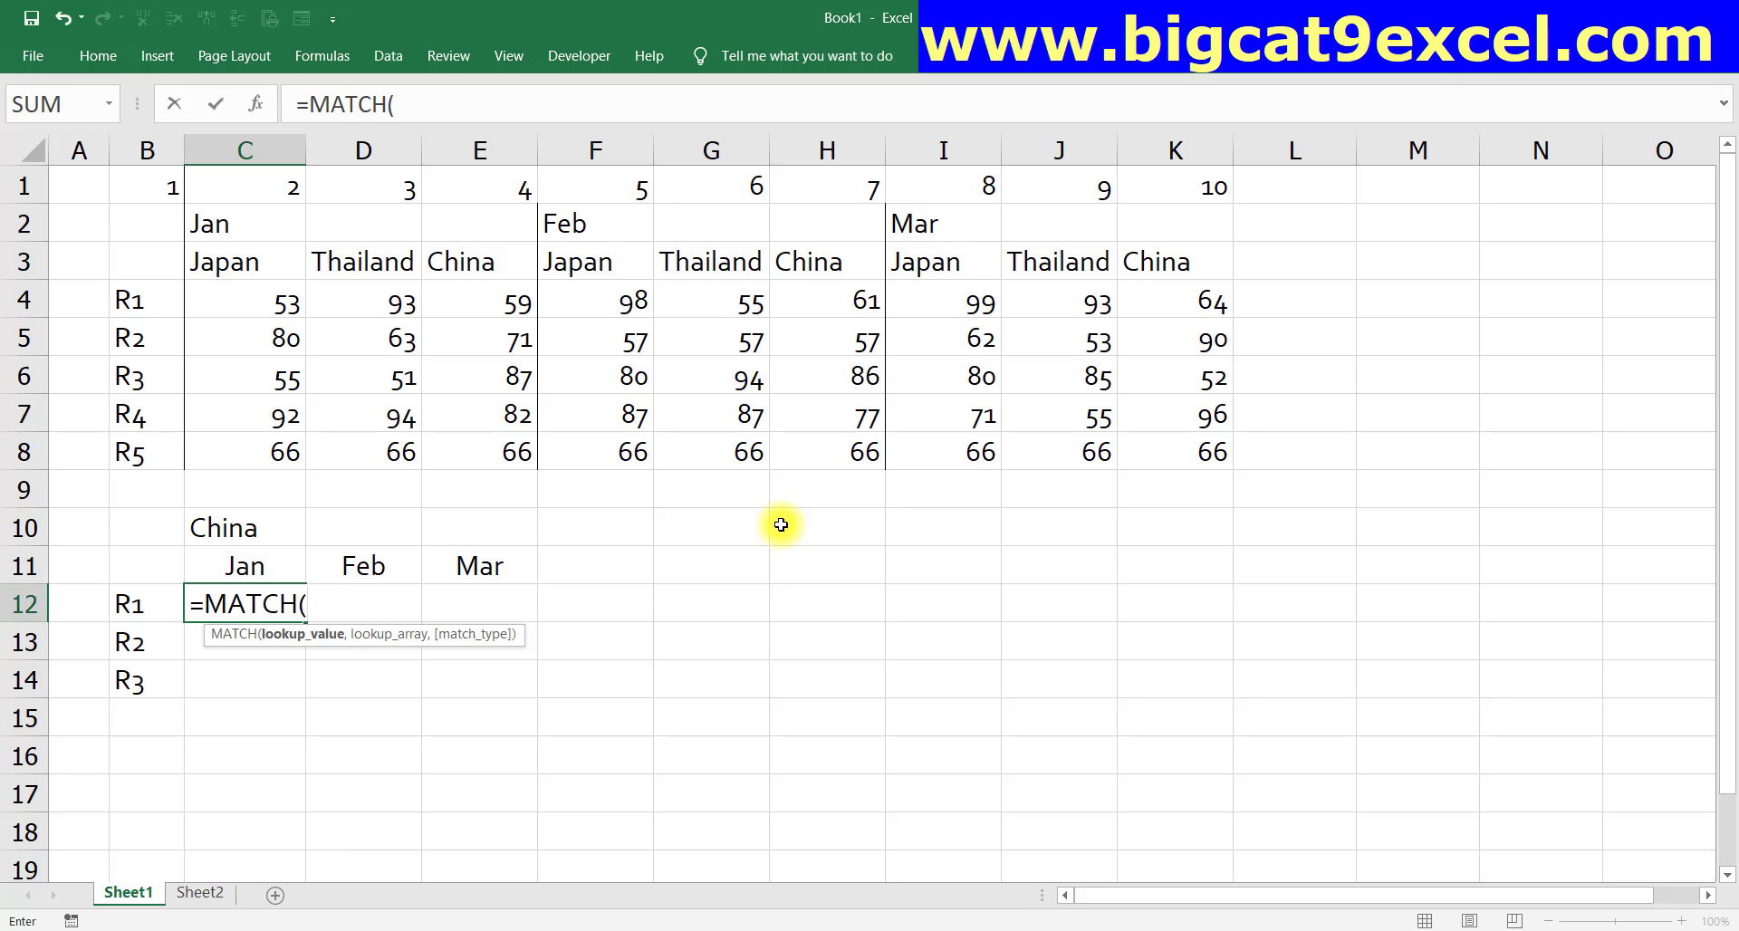
pyautogui.press('Up')
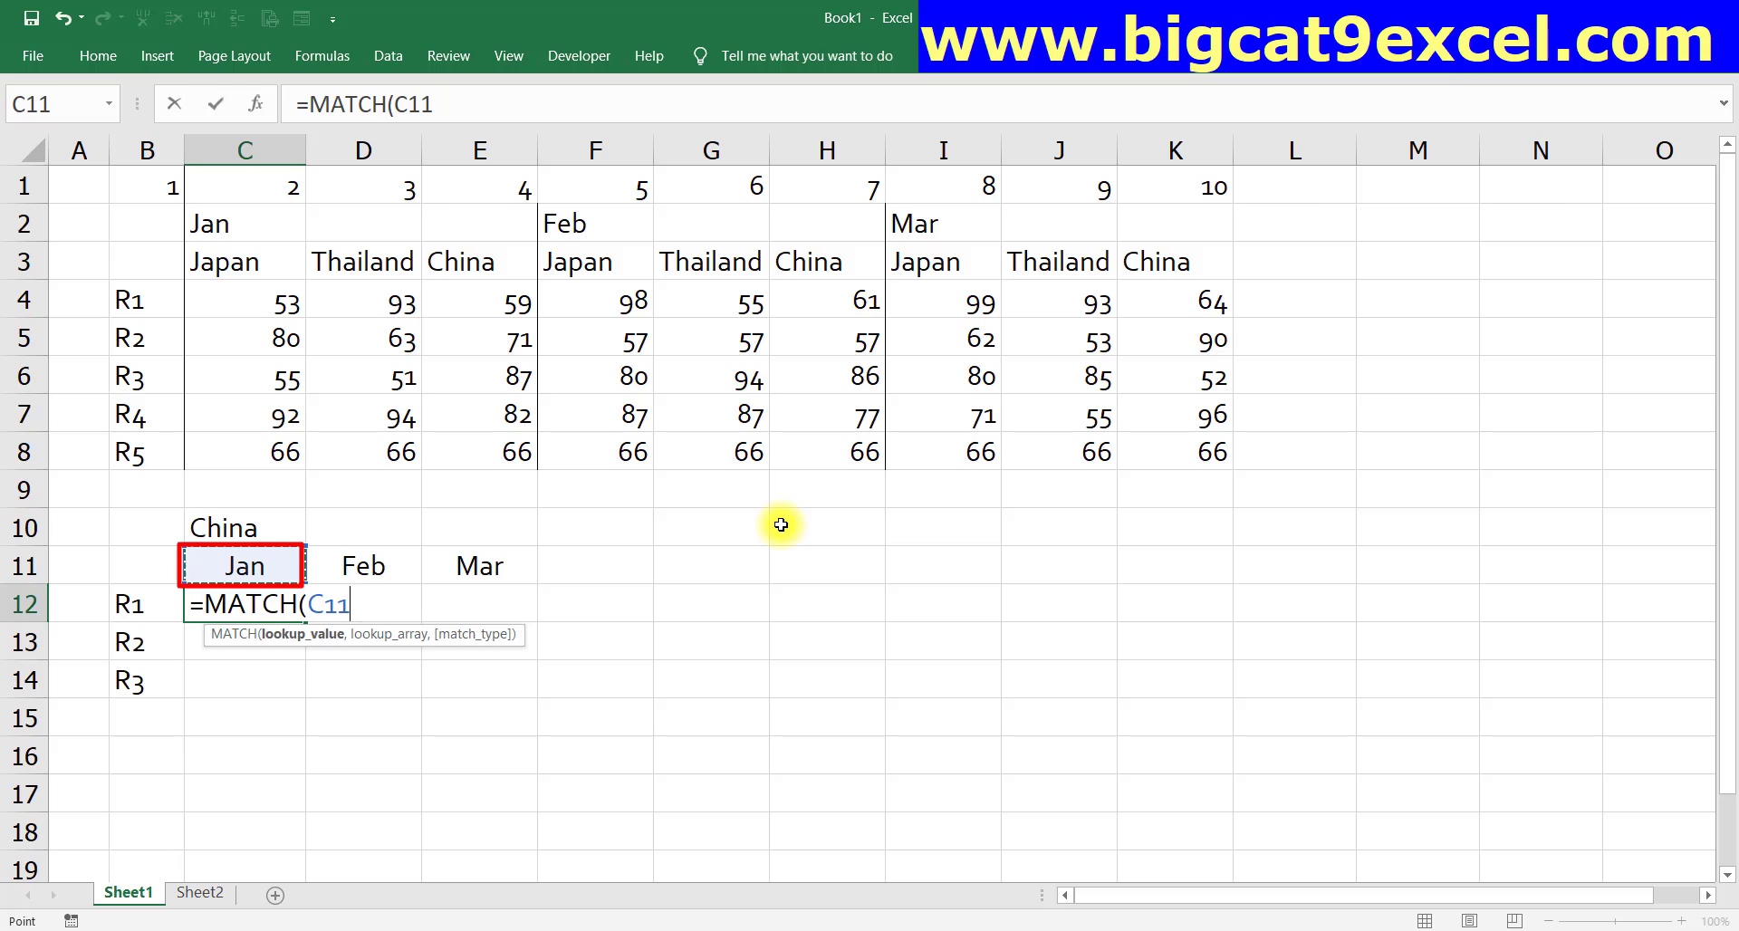
pyautogui.write(',')
pyautogui.press('Up')
pyautogui.press('Up')
pyautogui.press('Up')
pyautogui.press('Up')
pyautogui.press('Up')
pyautogui.press('Up')
pyautogui.press('Up')
pyautogui.press('Up')
pyautogui.press('Up')
pyautogui.press('Up')
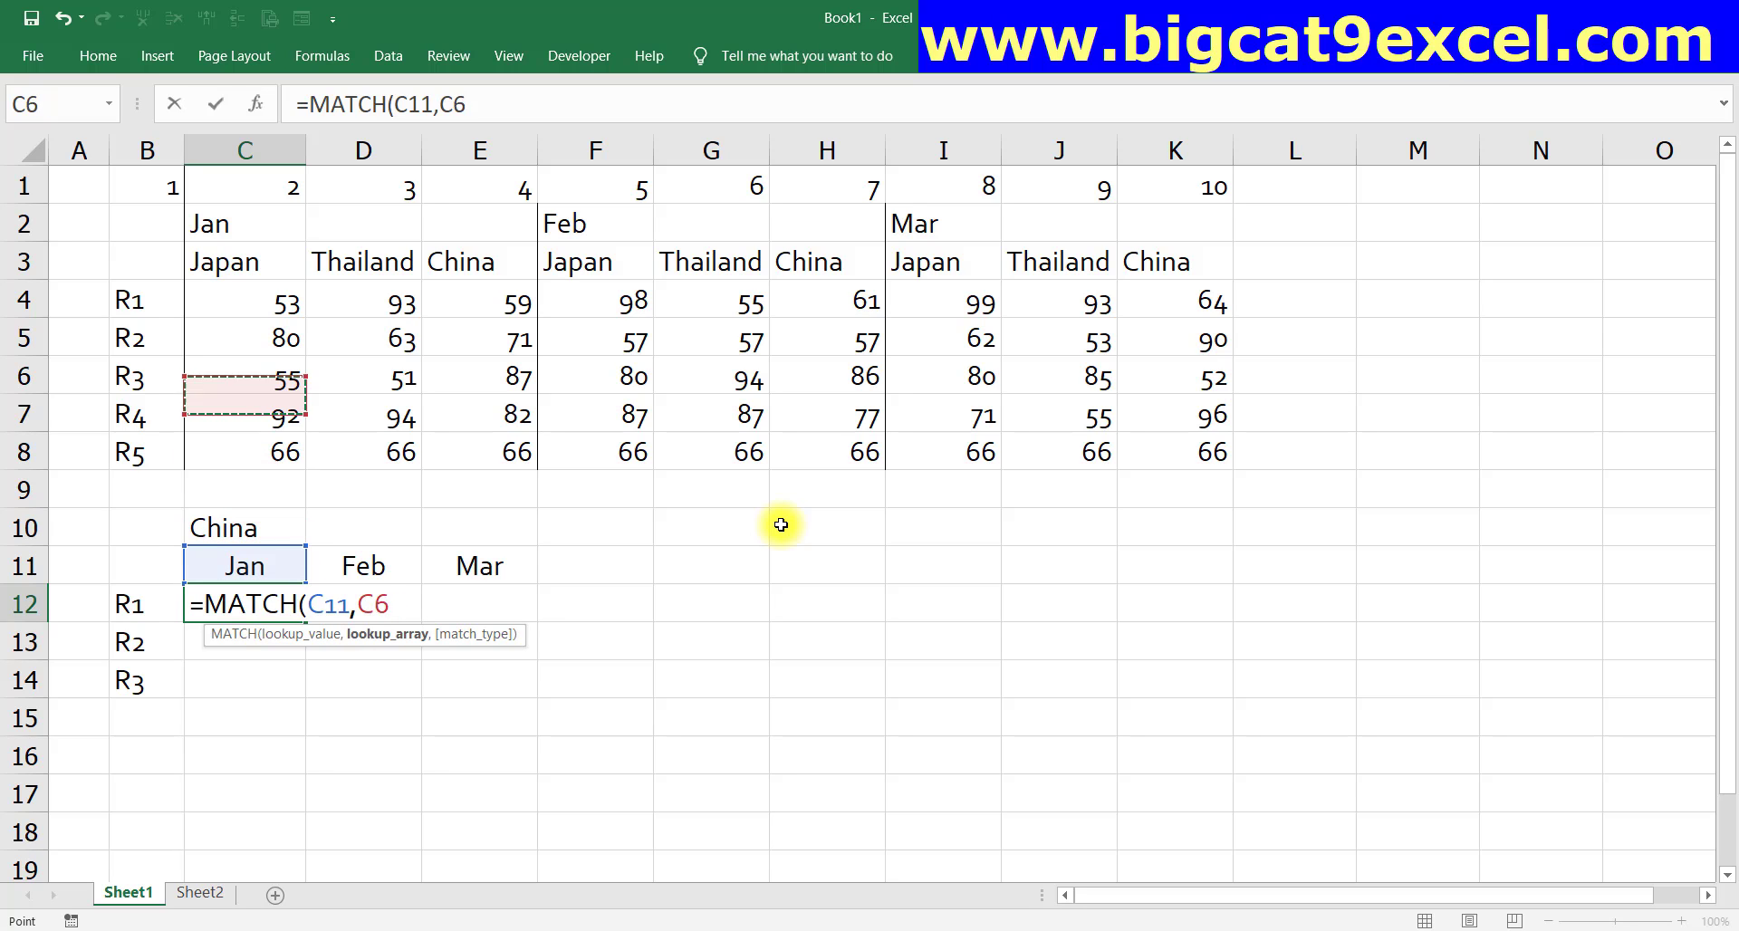
pyautogui.hotkey('shift', 'Right')
pyautogui.hotkey('shift', 'Right')
pyautogui.hotkey('shift', 'Right')
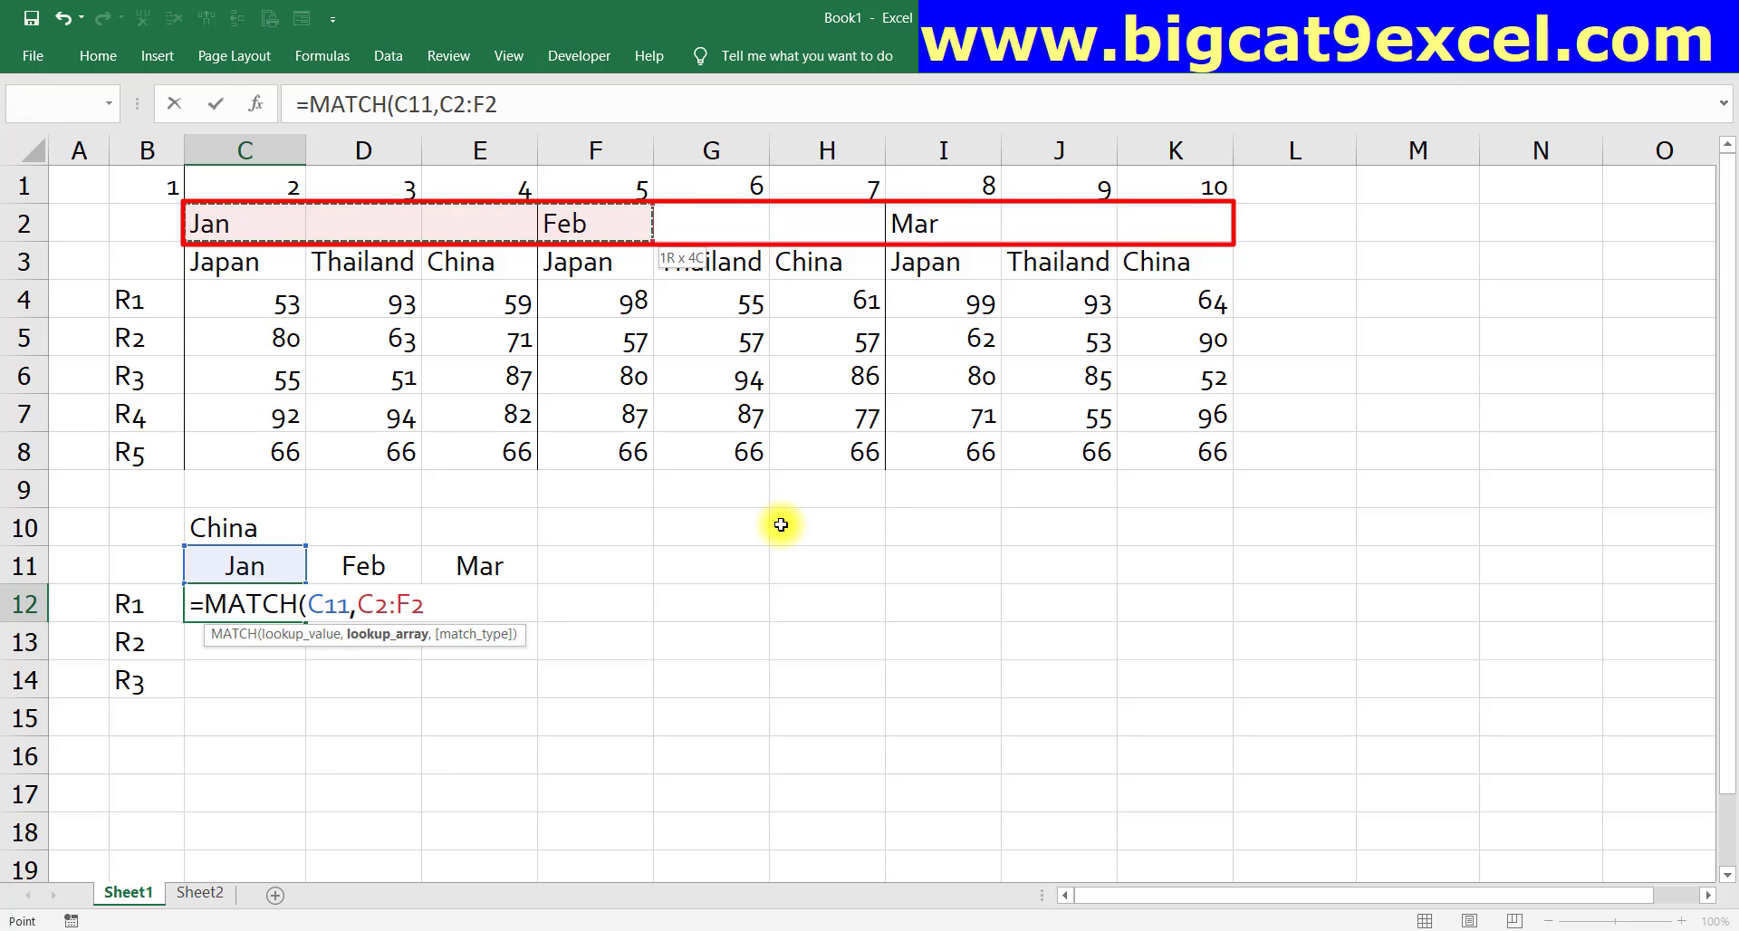
pyautogui.hotkey('shift', 'Up')
pyautogui.hotkey('shift', 'Right')
pyautogui.hotkey('shift', 'Right')
pyautogui.hotkey('shift', 'Right')
pyautogui.hotkey('shift', 'Right')
pyautogui.hotkey('shift', 'Right')
pyautogui.hotkey('shift', 'Down')
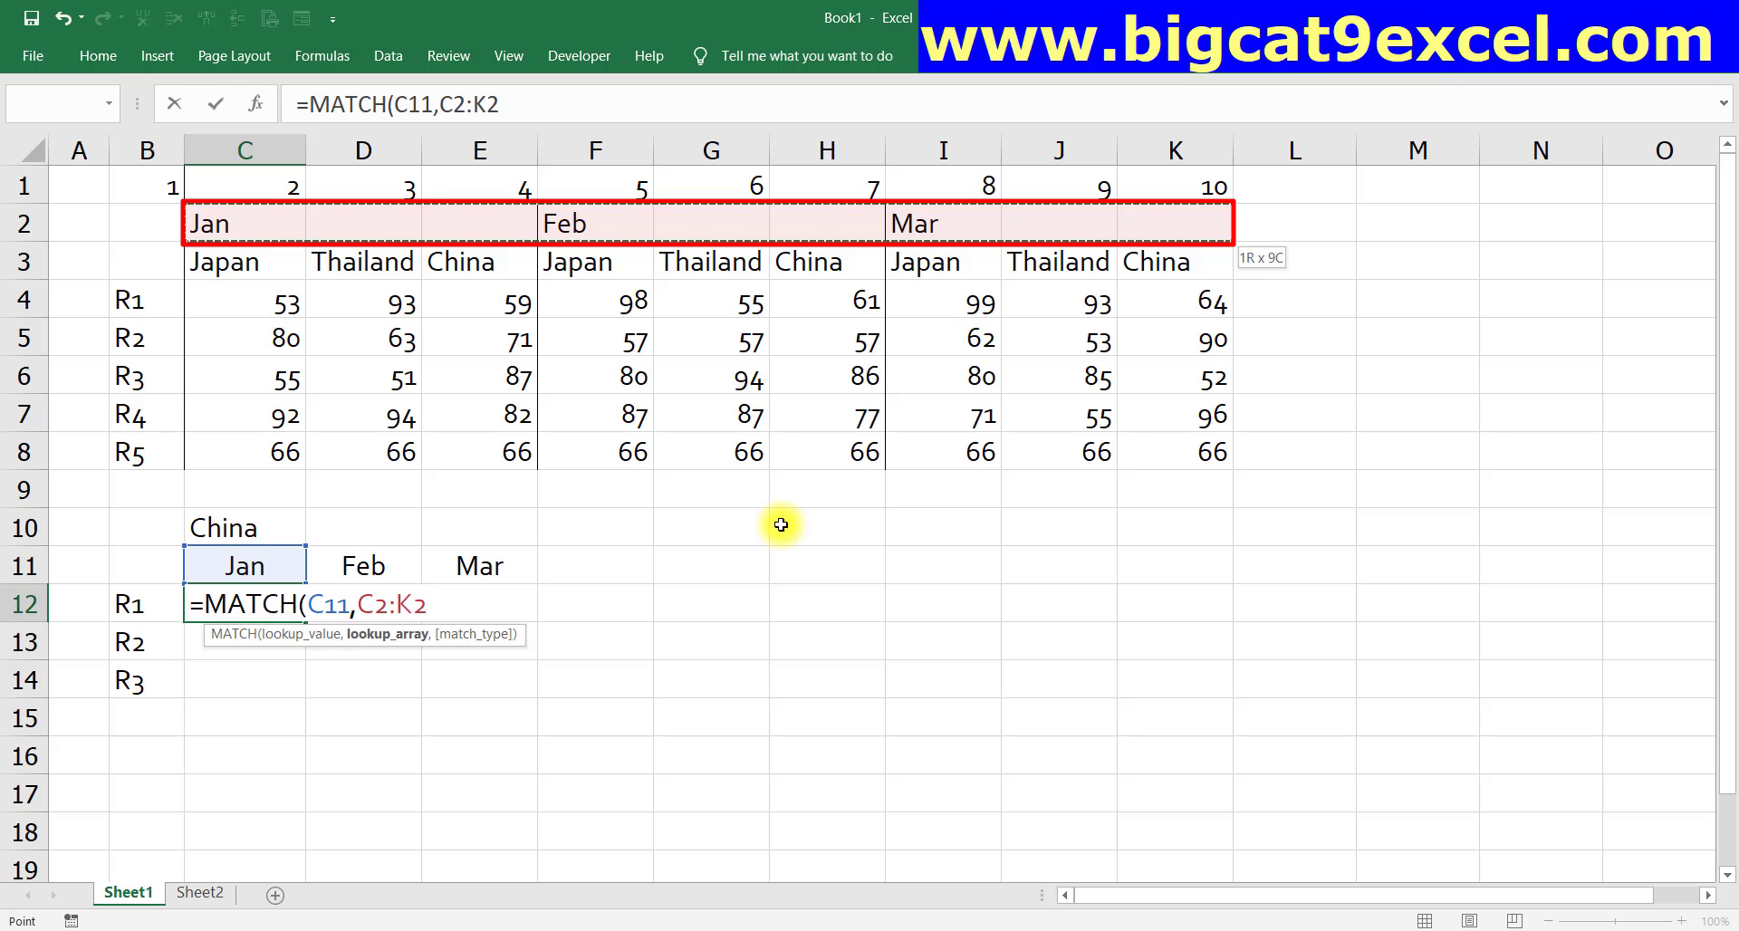
pyautogui.press('F4')
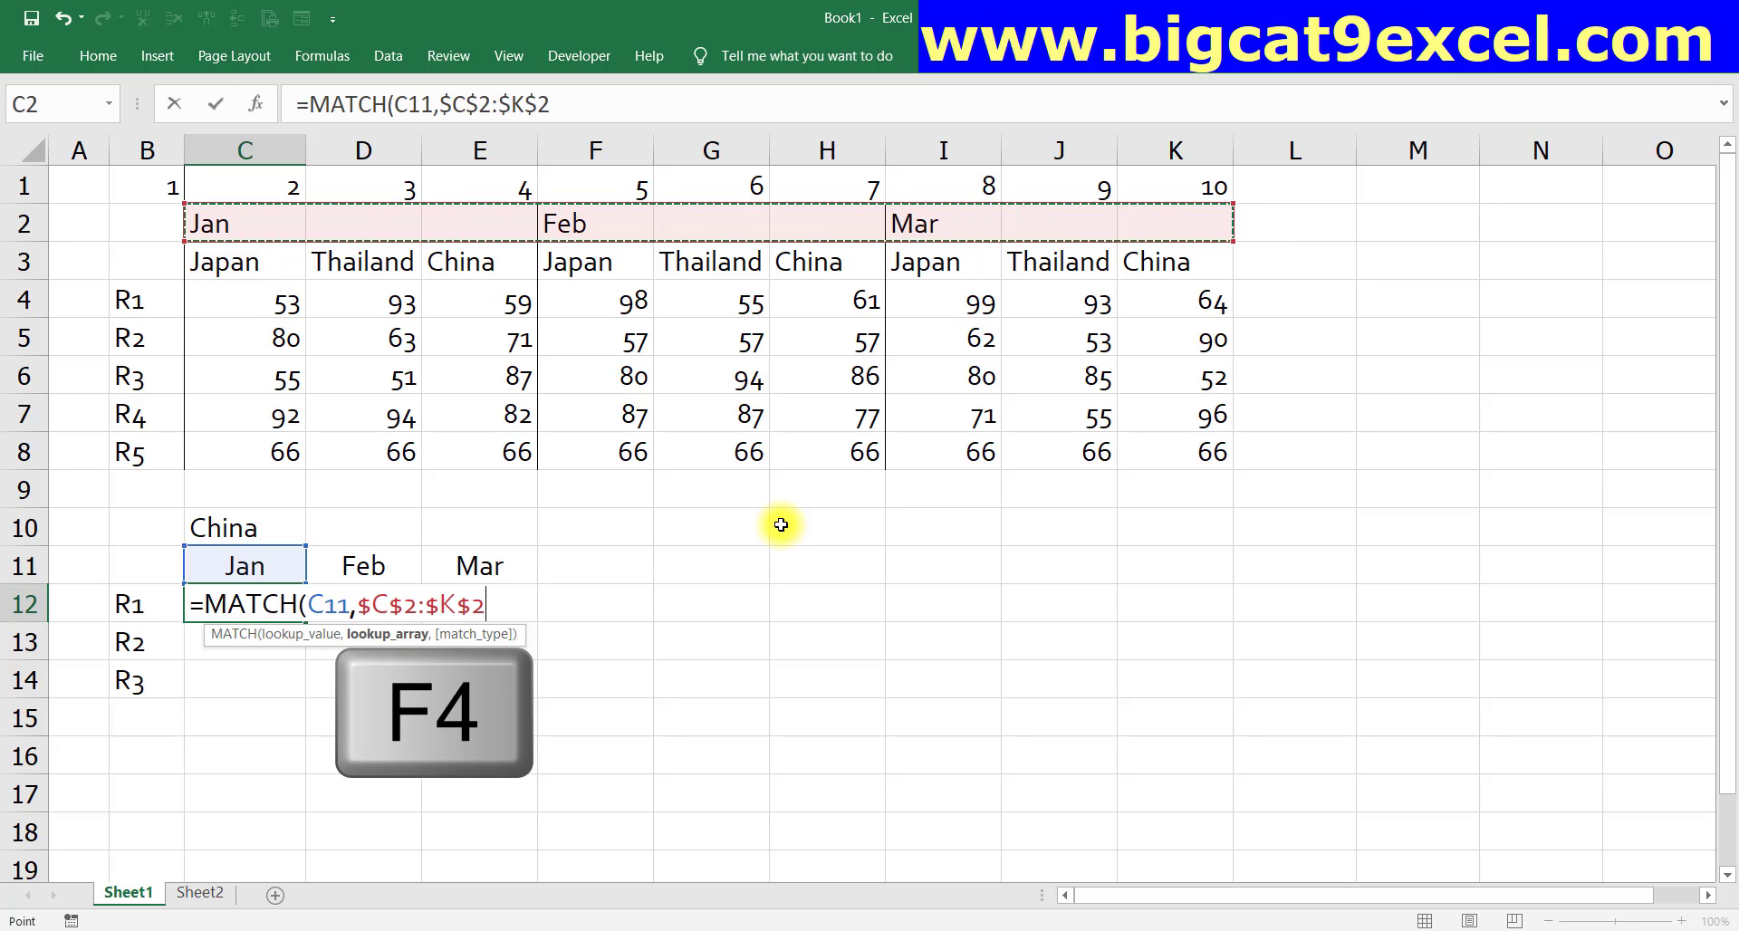
pyautogui.write(',0)')
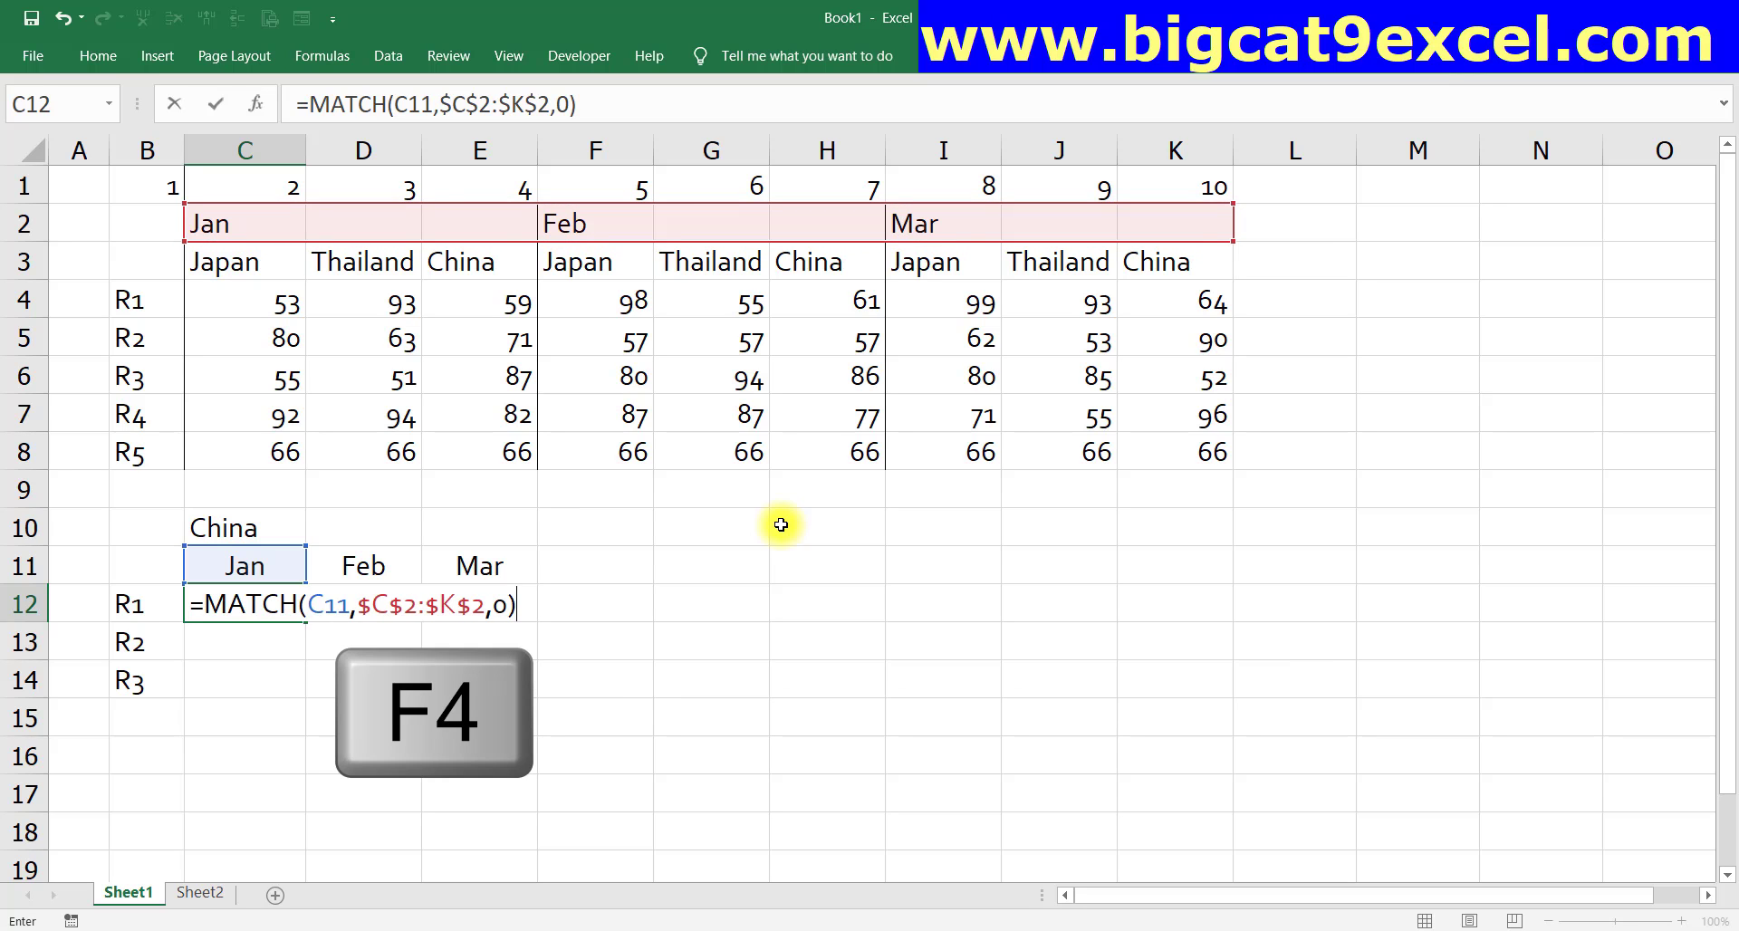
pyautogui.hotkey('ctrl', 'Return')
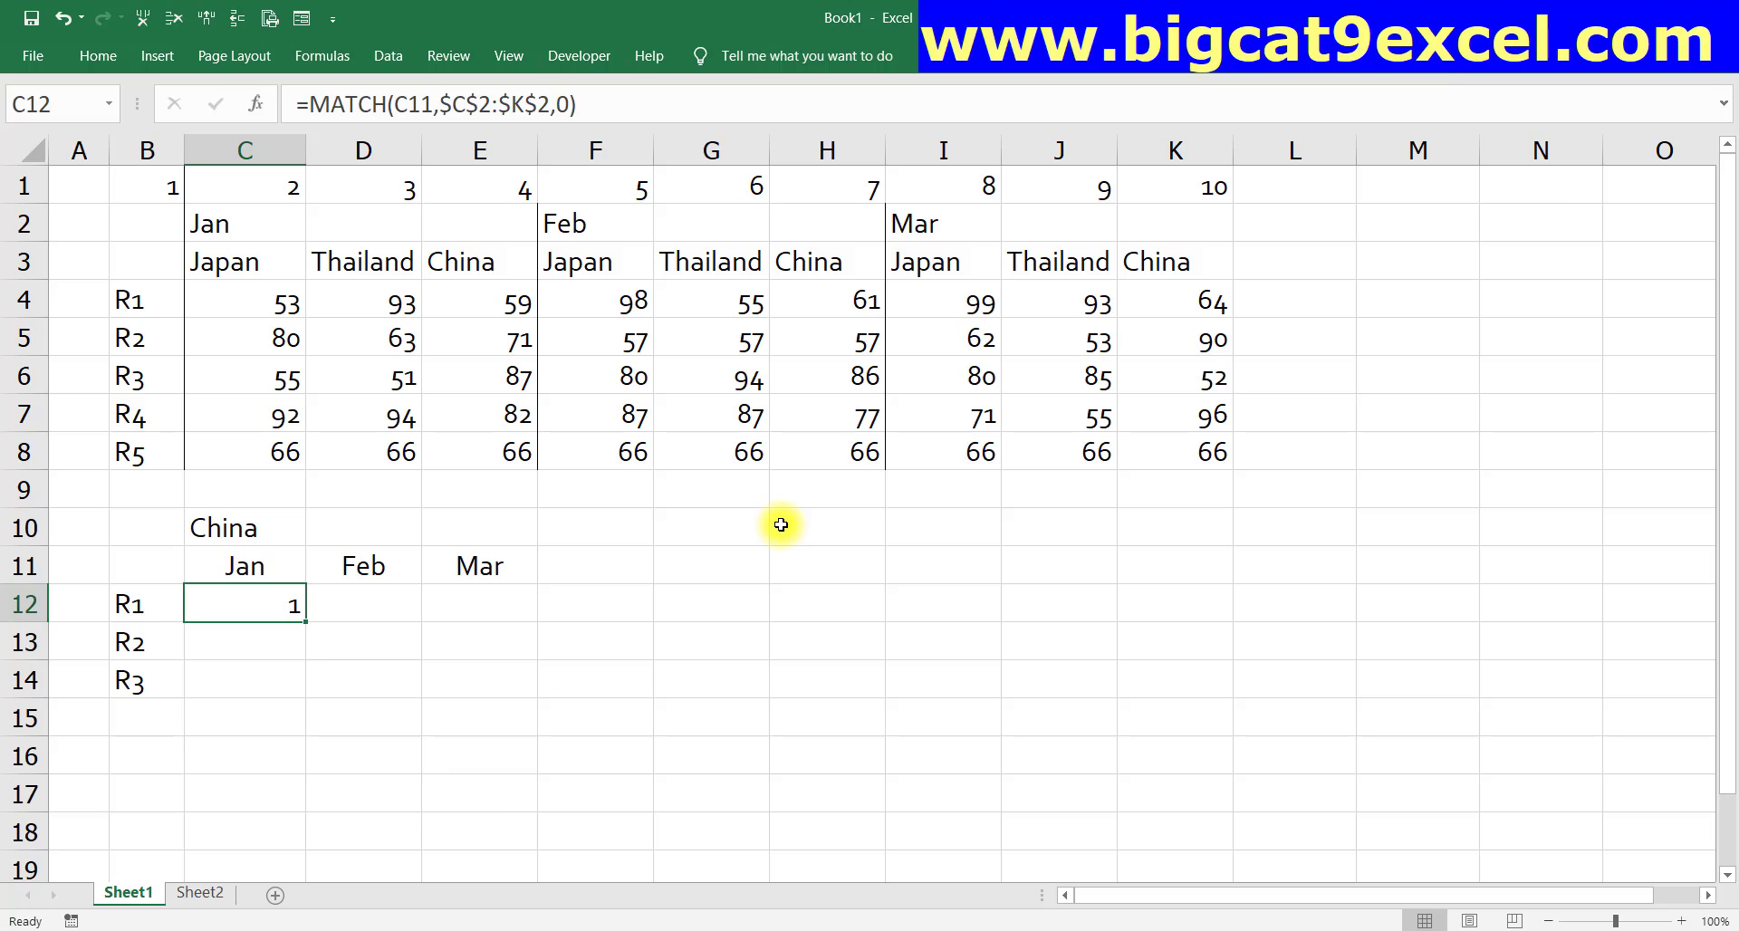
# - Append +3 to the MATCH formula in C12
pyautogui.press('F2')
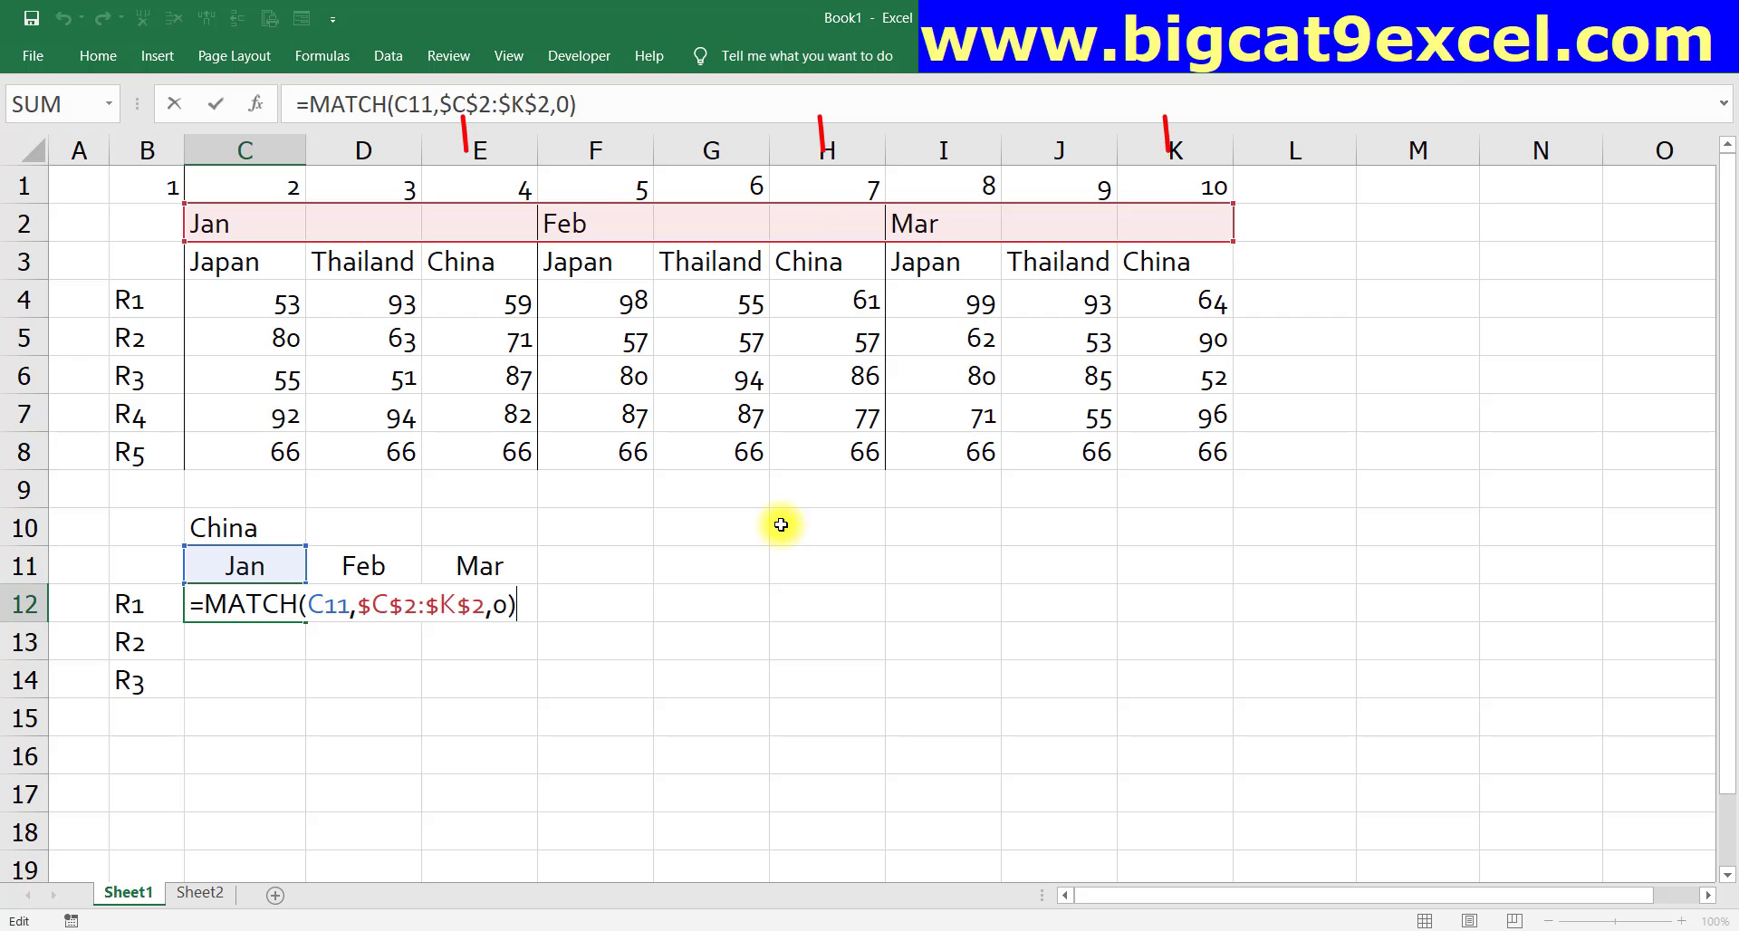
pyautogui.write('+3')
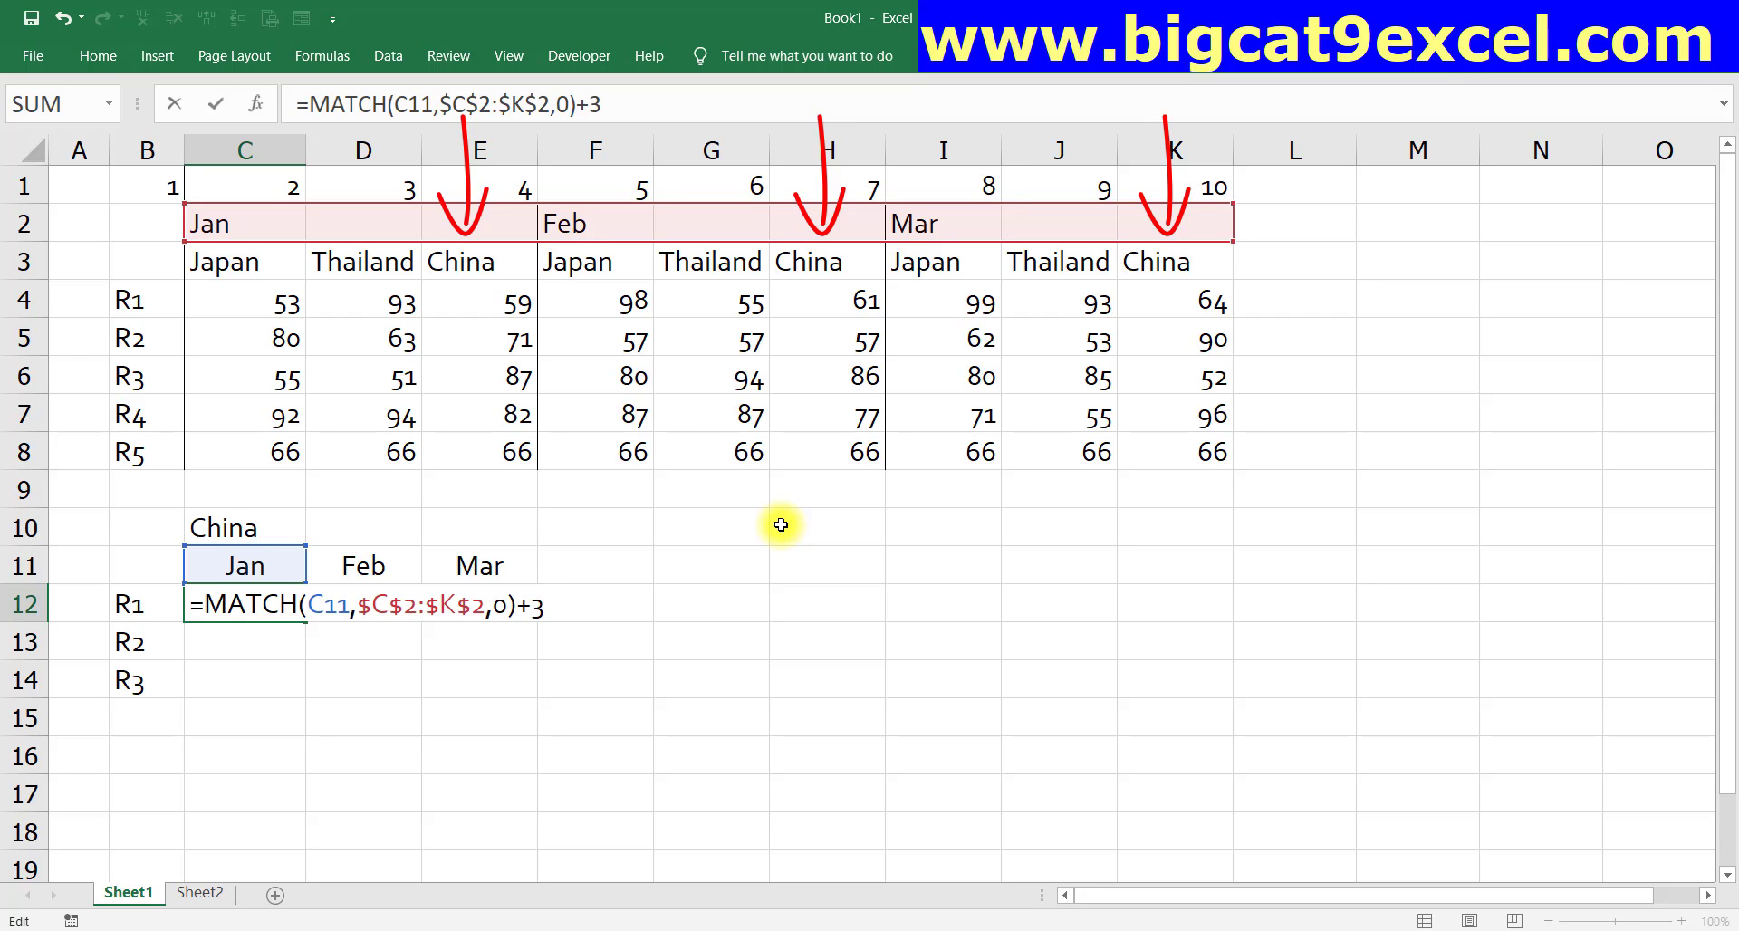
pyautogui.hotkey('ctrl', 'Return')
# - Copy the MATCH formula from C12 across to the Feb and Mar columns of the R1 row
pyautogui.hotkey('ctrl', 'c')
pyautogui.hotkey('shift', 'Right')
pyautogui.hotkey('shift', 'Right')
pyautogui.press('Return')
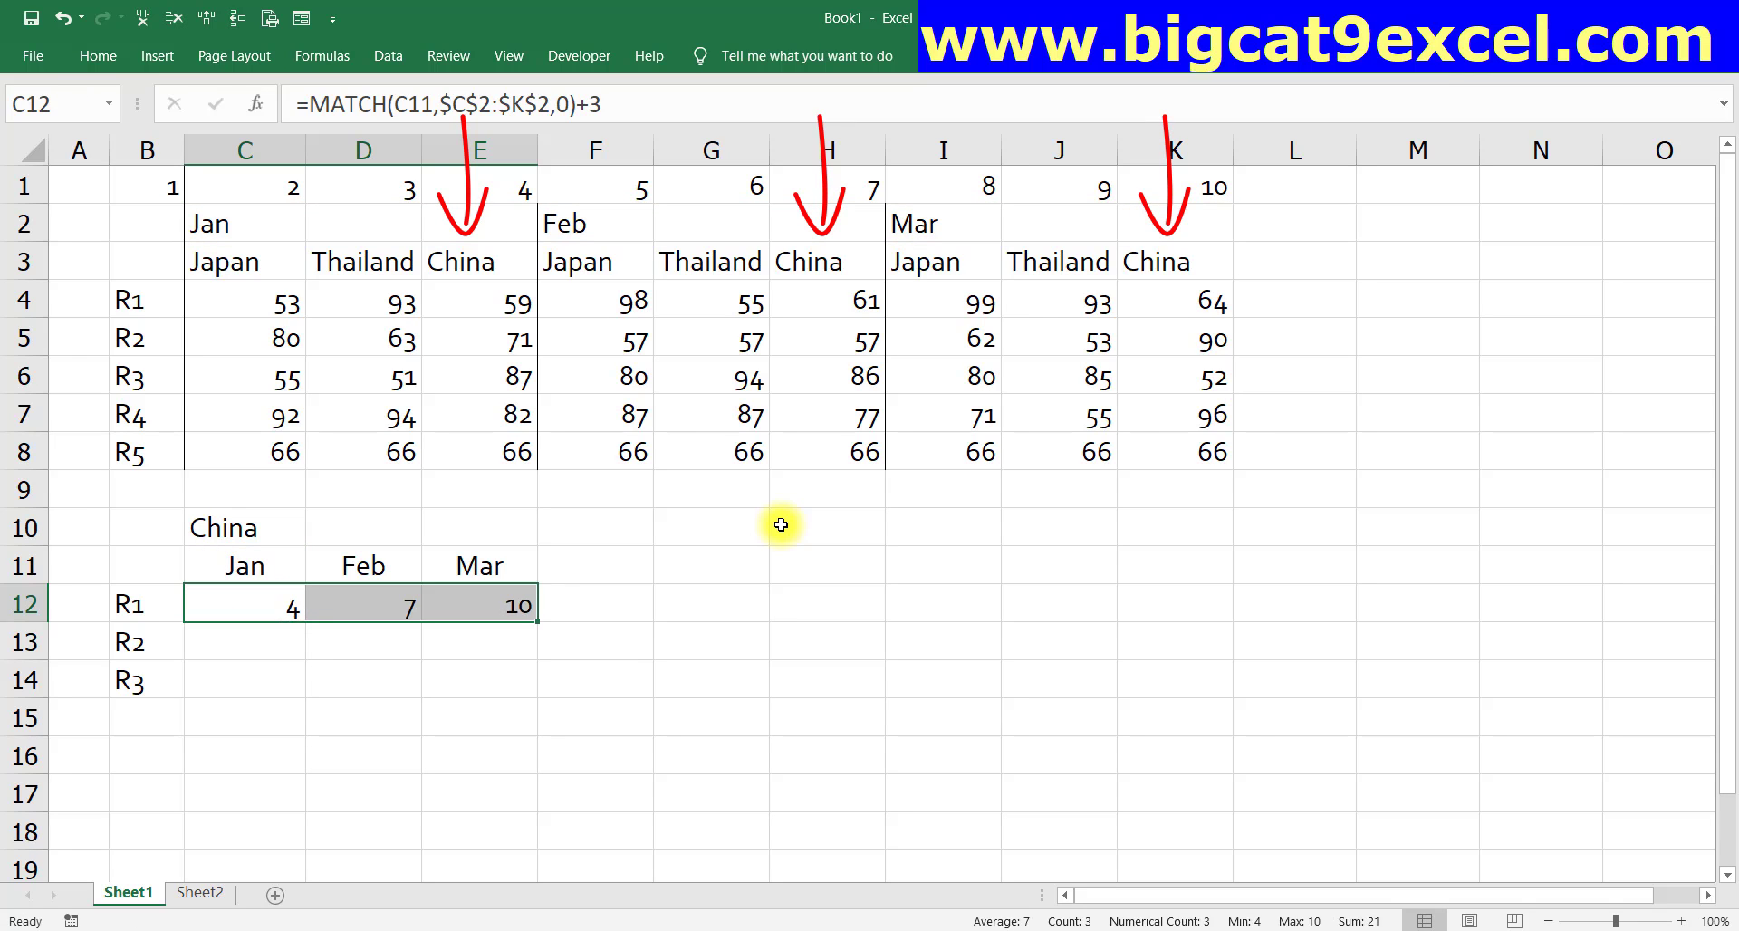
pyautogui.hotkey('shift', 'Left')
pyautogui.hotkey('shift', 'Left')
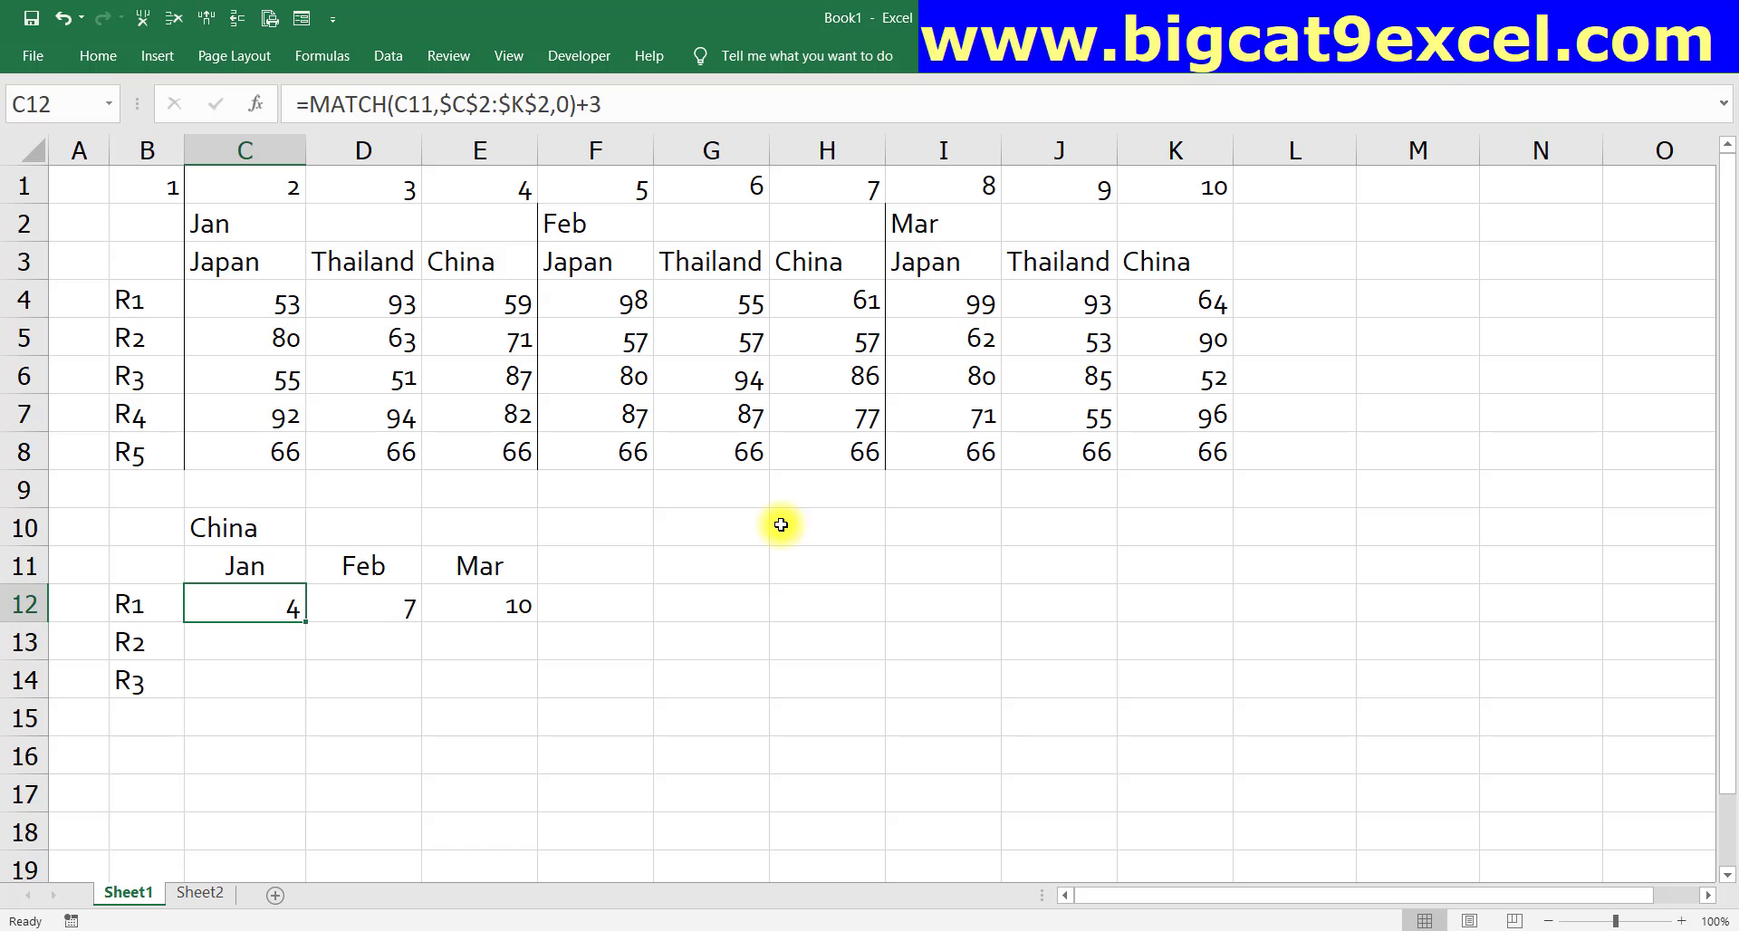
# - Copy the MATCH formulas in C12:E12 down to the R2 and R3 rows
pyautogui.hotkey('shift', 'Right')
pyautogui.hotkey('shift', 'Right')
pyautogui.hotkey('ctrl', 'c')
pyautogui.hotkey('shift', 'Down')
pyautogui.hotkey('shift', 'Down')
pyautogui.press('Return')
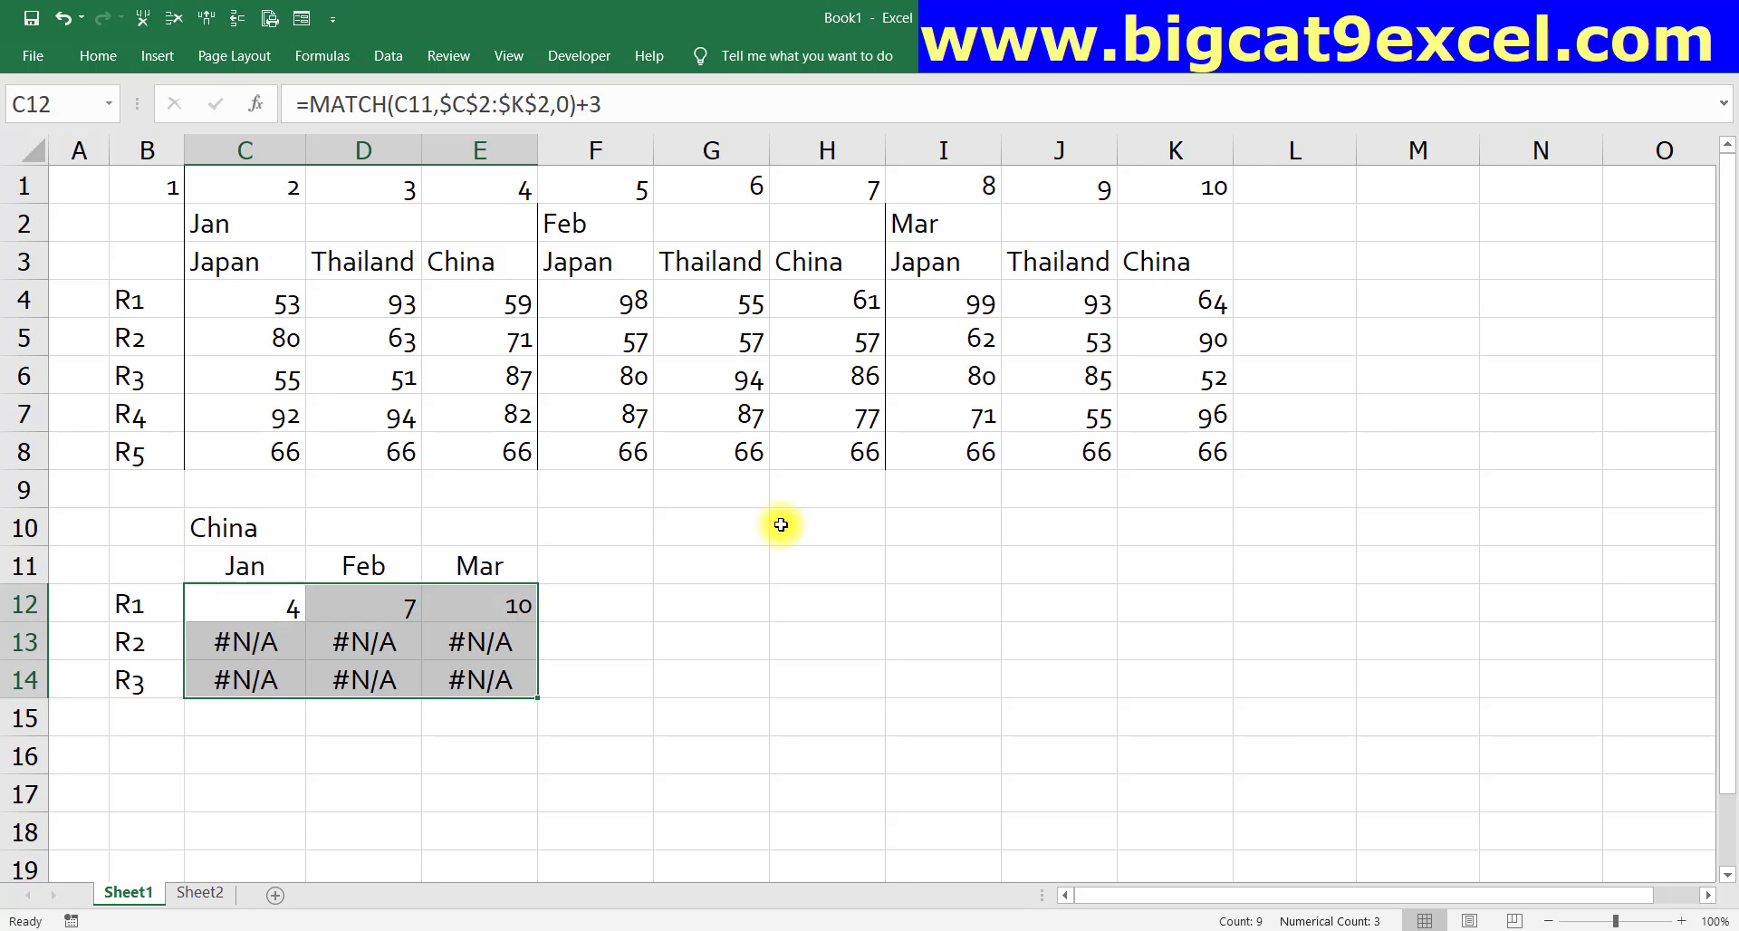
# - Clear the formulas from C13:E14, the R2 and R3 rows of the result table
pyautogui.press('Down')
pyautogui.hotkey('shift', 'Down')
pyautogui.hotkey('shift', 'Right')
pyautogui.hotkey('shift', 'Right')
pyautogui.press('Delete')
pyautogui.press('Up')
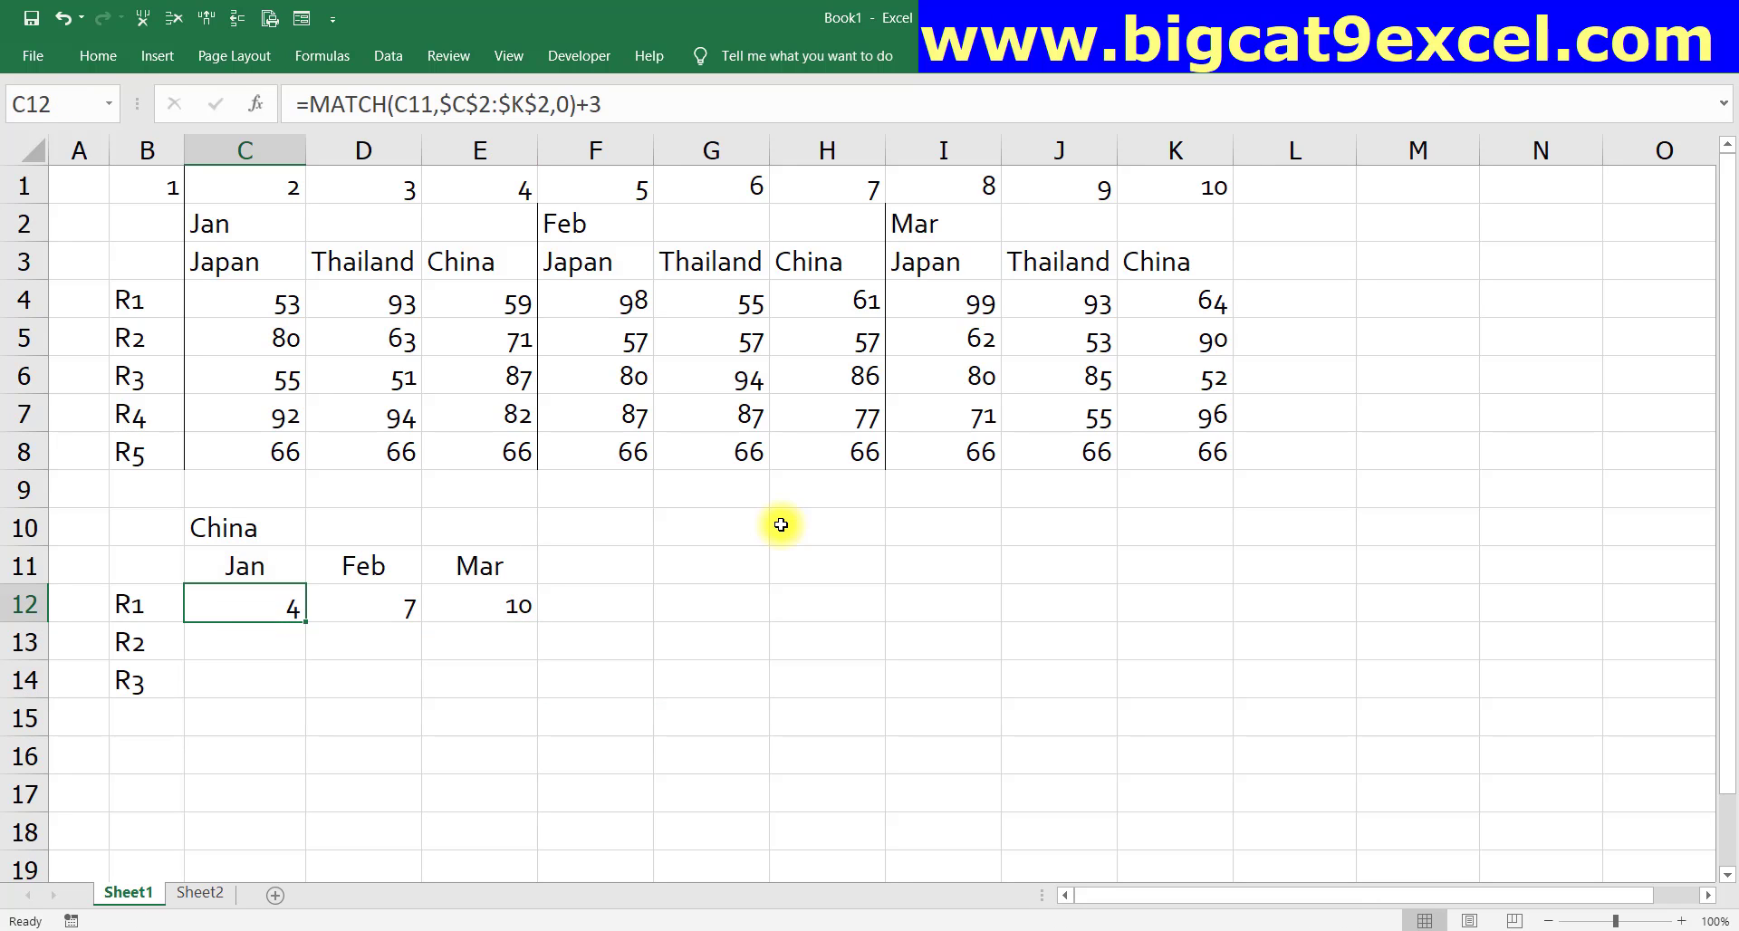
# - Lock the row of the MATCH lookup value in C12, making the reference C$11
pyautogui.press('F2')
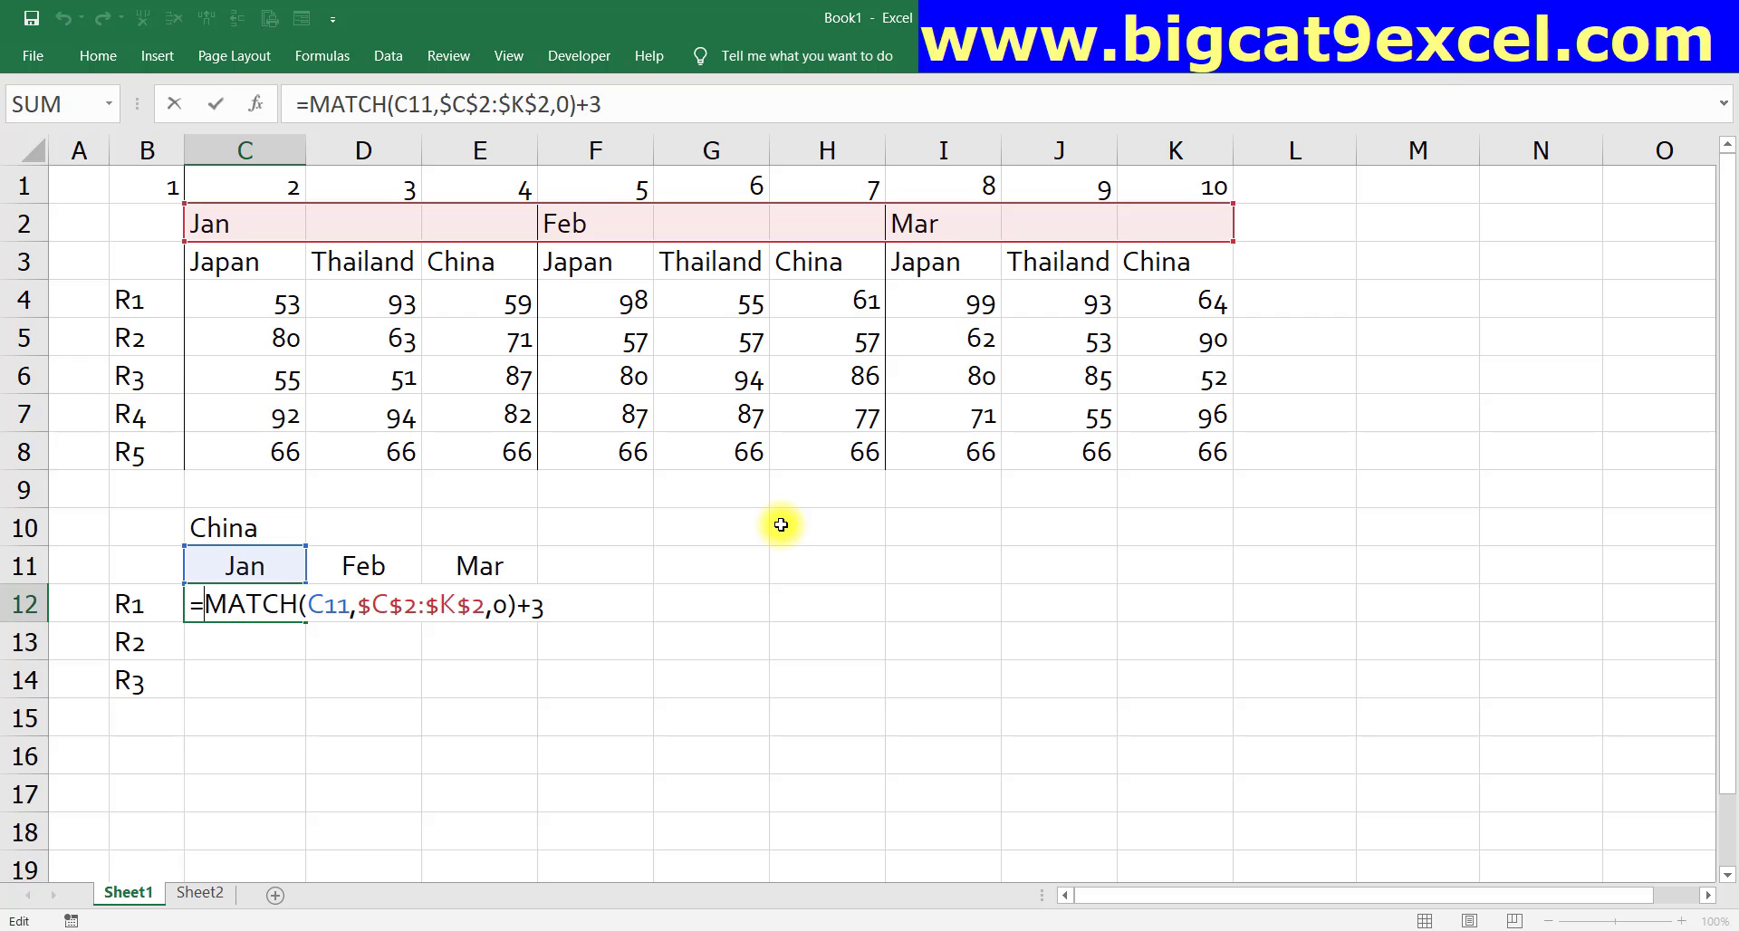
pyautogui.press('Right')
pyautogui.press('Right')
pyautogui.press('Right')
pyautogui.press('Right')
pyautogui.press('Right')
pyautogui.press('Right')
pyautogui.press('Right')
pyautogui.press('F4')
pyautogui.press('F4')
pyautogui.press('F4')
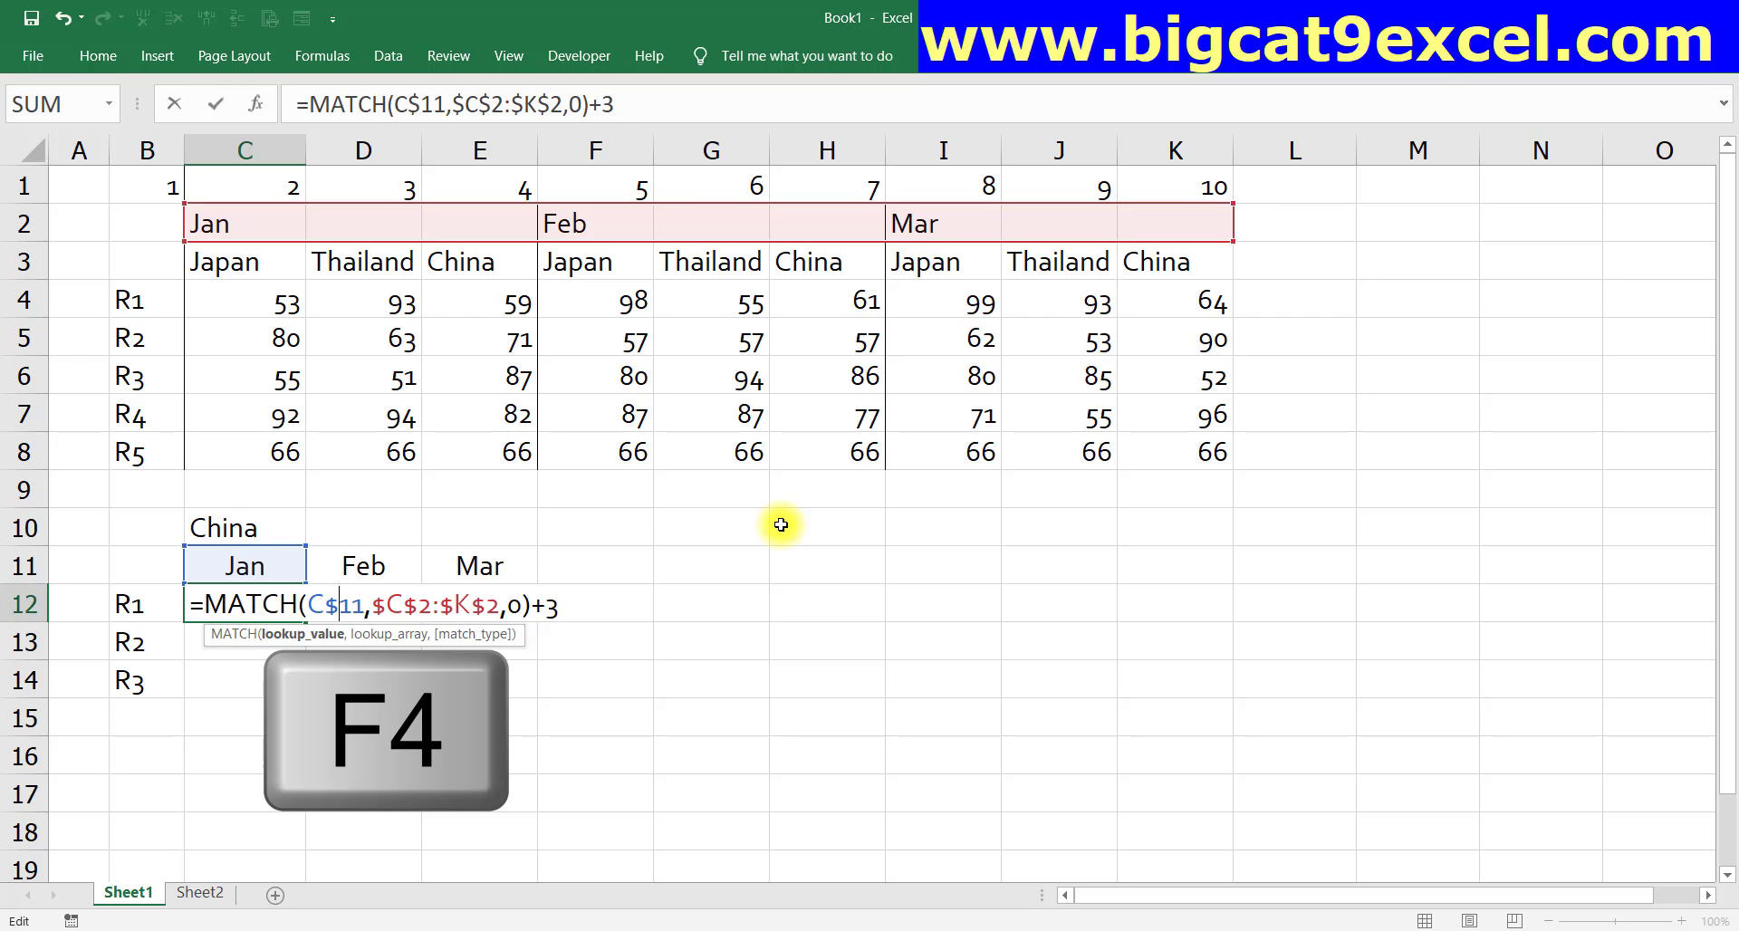
pyautogui.press('Return')
# - Clear the old formulas from D12:E12
pyautogui.press('Up')
pyautogui.press('Right')
pyautogui.hotkey('shift', 'Right')
pyautogui.press('Delete')
# - Copy the C$11 version of the MATCH formula from C12 across to E12
pyautogui.press('Left')
pyautogui.hotkey('ctrl', 'c')
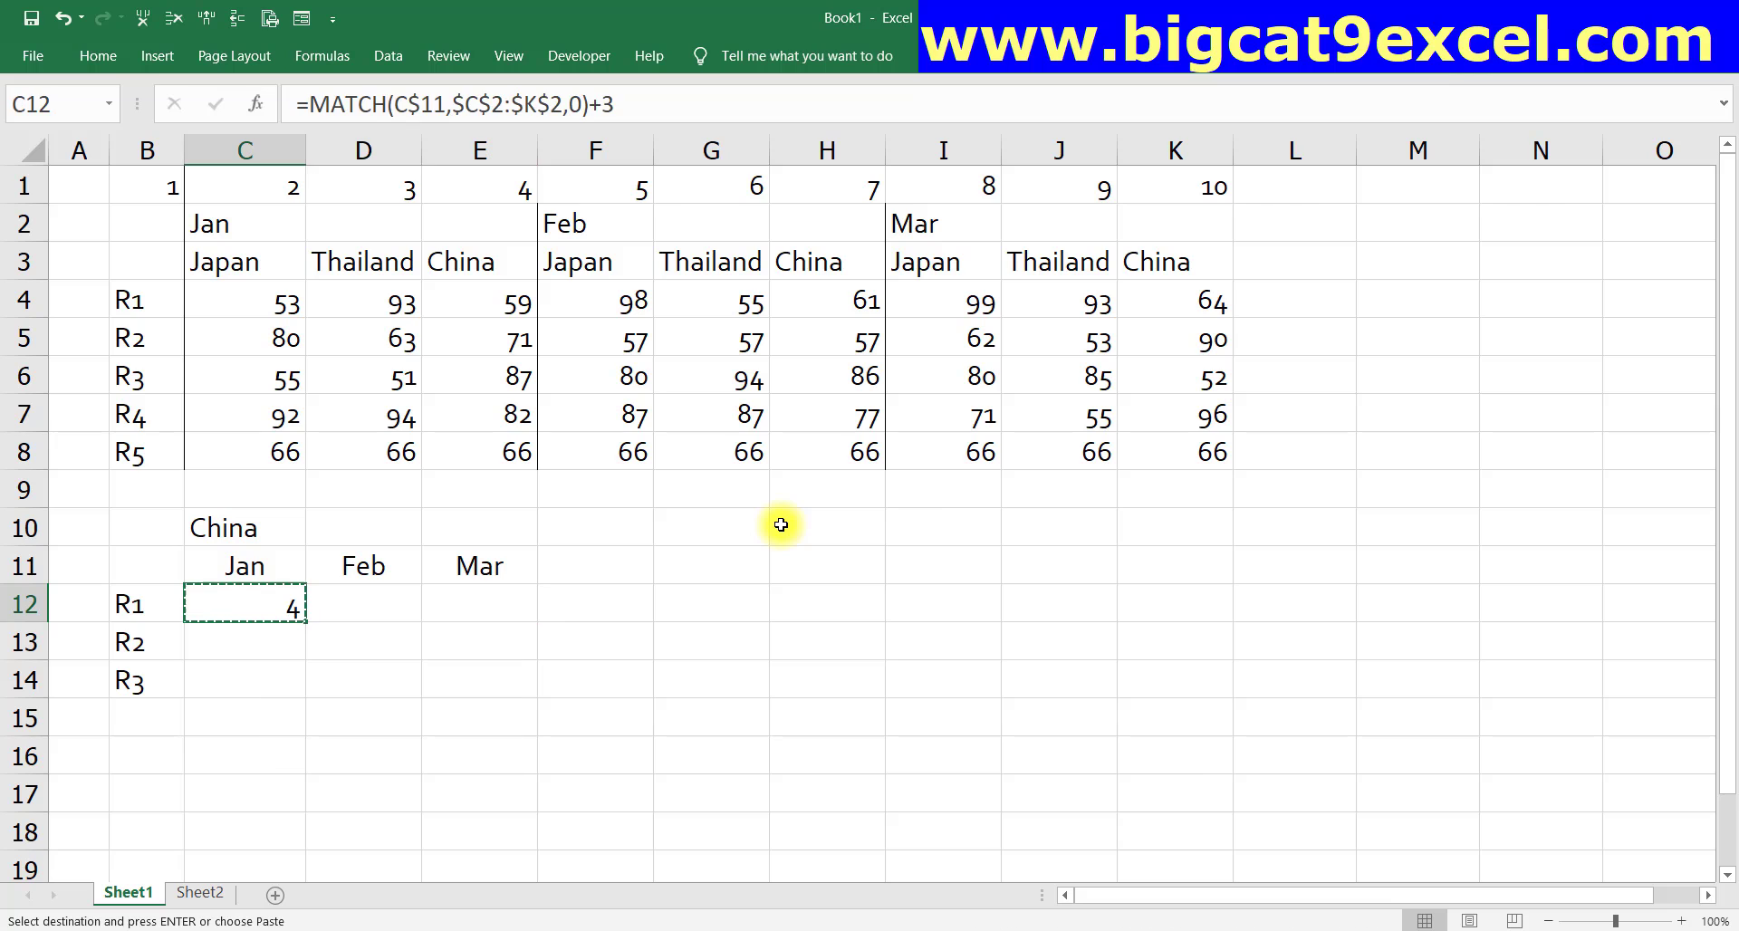
pyautogui.hotkey('shift', 'Up')
pyautogui.hotkey('shift', 'Right')
pyautogui.hotkey('shift', 'Right')
pyautogui.hotkey('shift', 'Down')
pyautogui.hotkey('ctrl', 'v')
# - Copy the row-locked MATCH formulas in C12:E12 down through row 14
pyautogui.hotkey('ctrl', 'c')
pyautogui.hotkey('shift', 'Down')
pyautogui.hotkey('shift', 'Down')
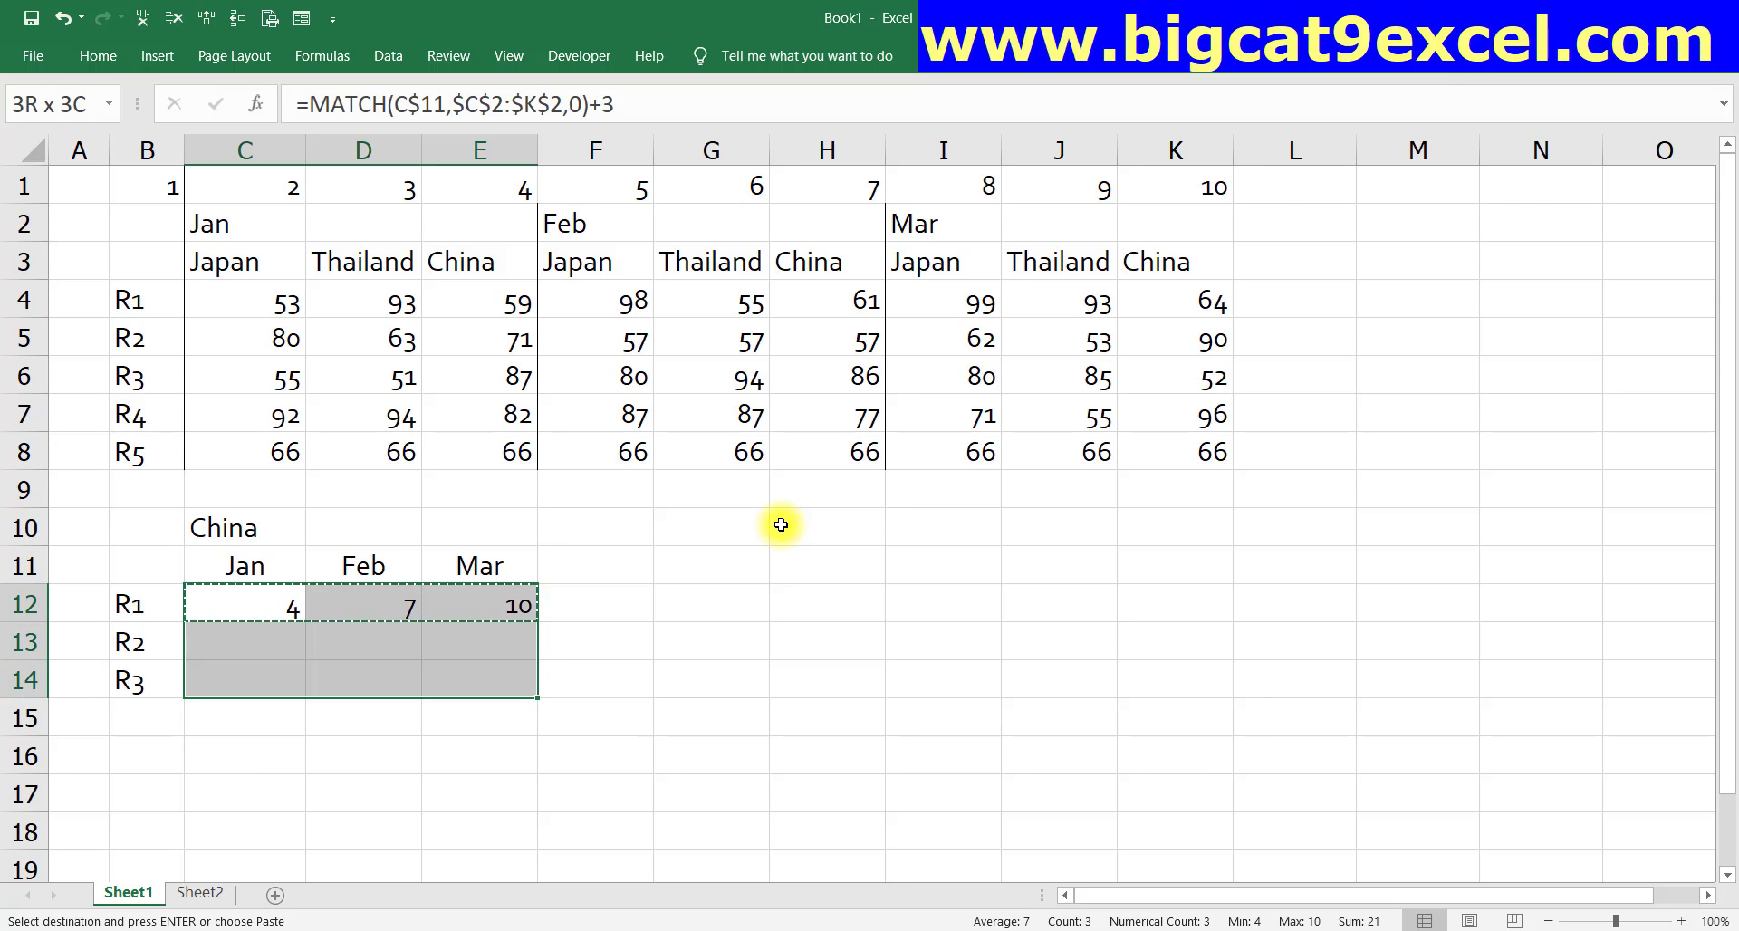
pyautogui.press('Return')
pyautogui.press('Down')
pyautogui.press('Down')
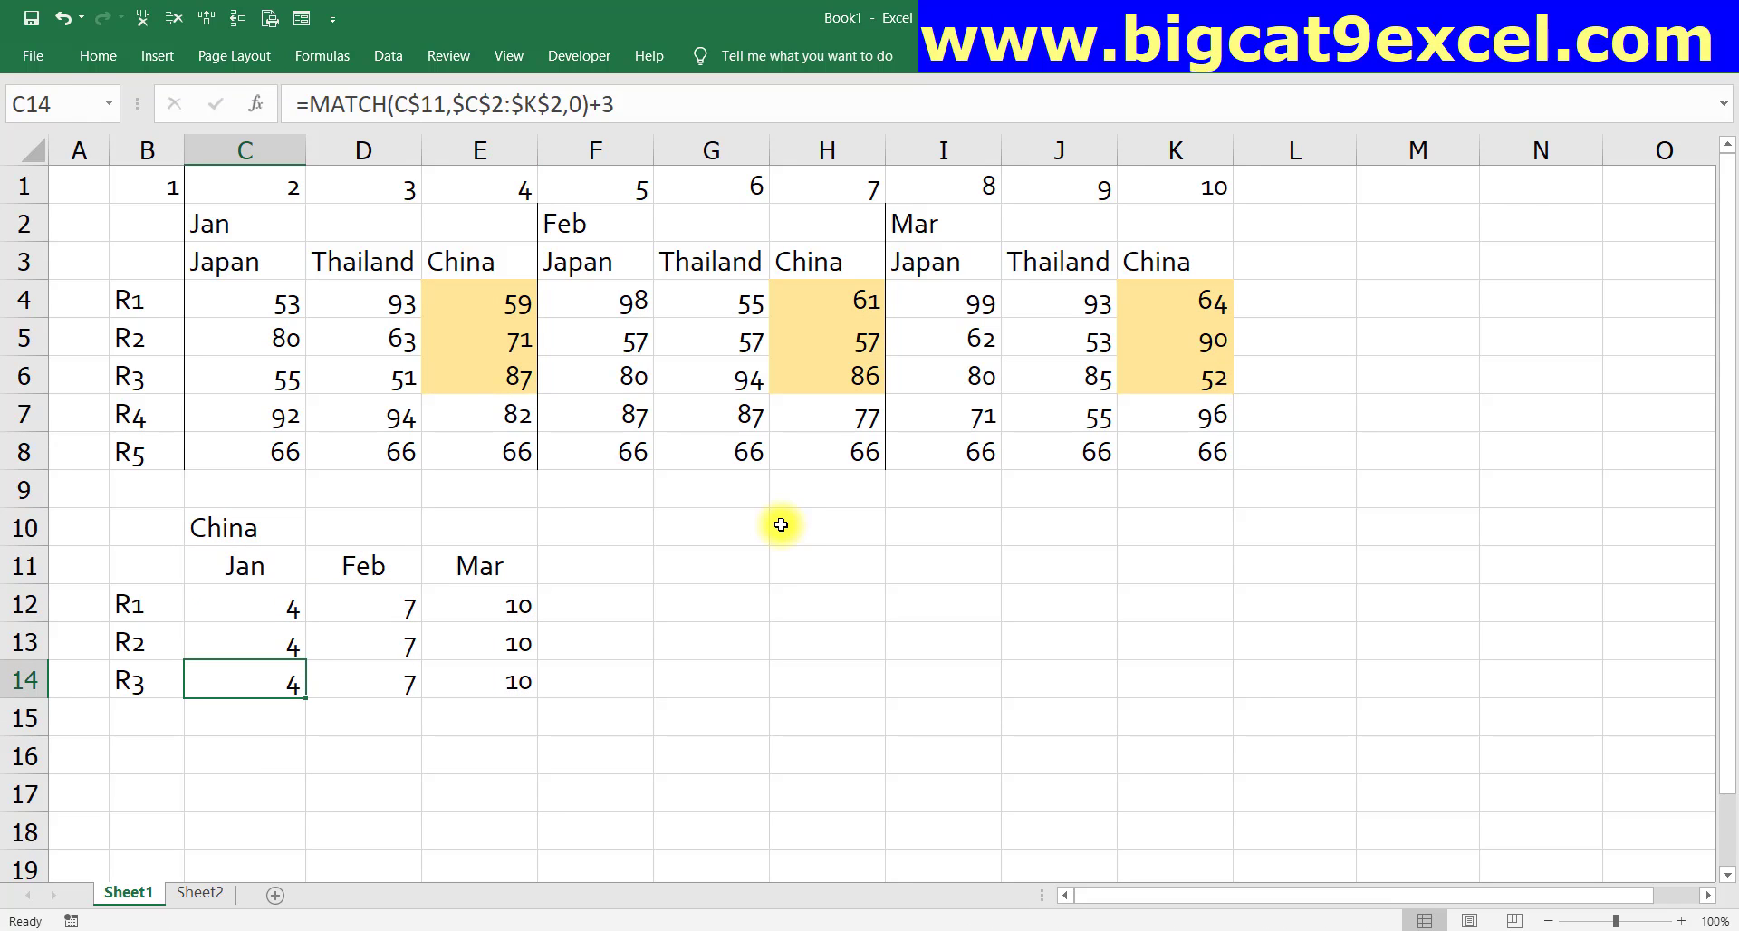
# - Insert a VLOOKUP in front of the MATCH formula in C12, with $B12 as the lookup value
pyautogui.press('Up')
pyautogui.press('Up')
pyautogui.press('F2')
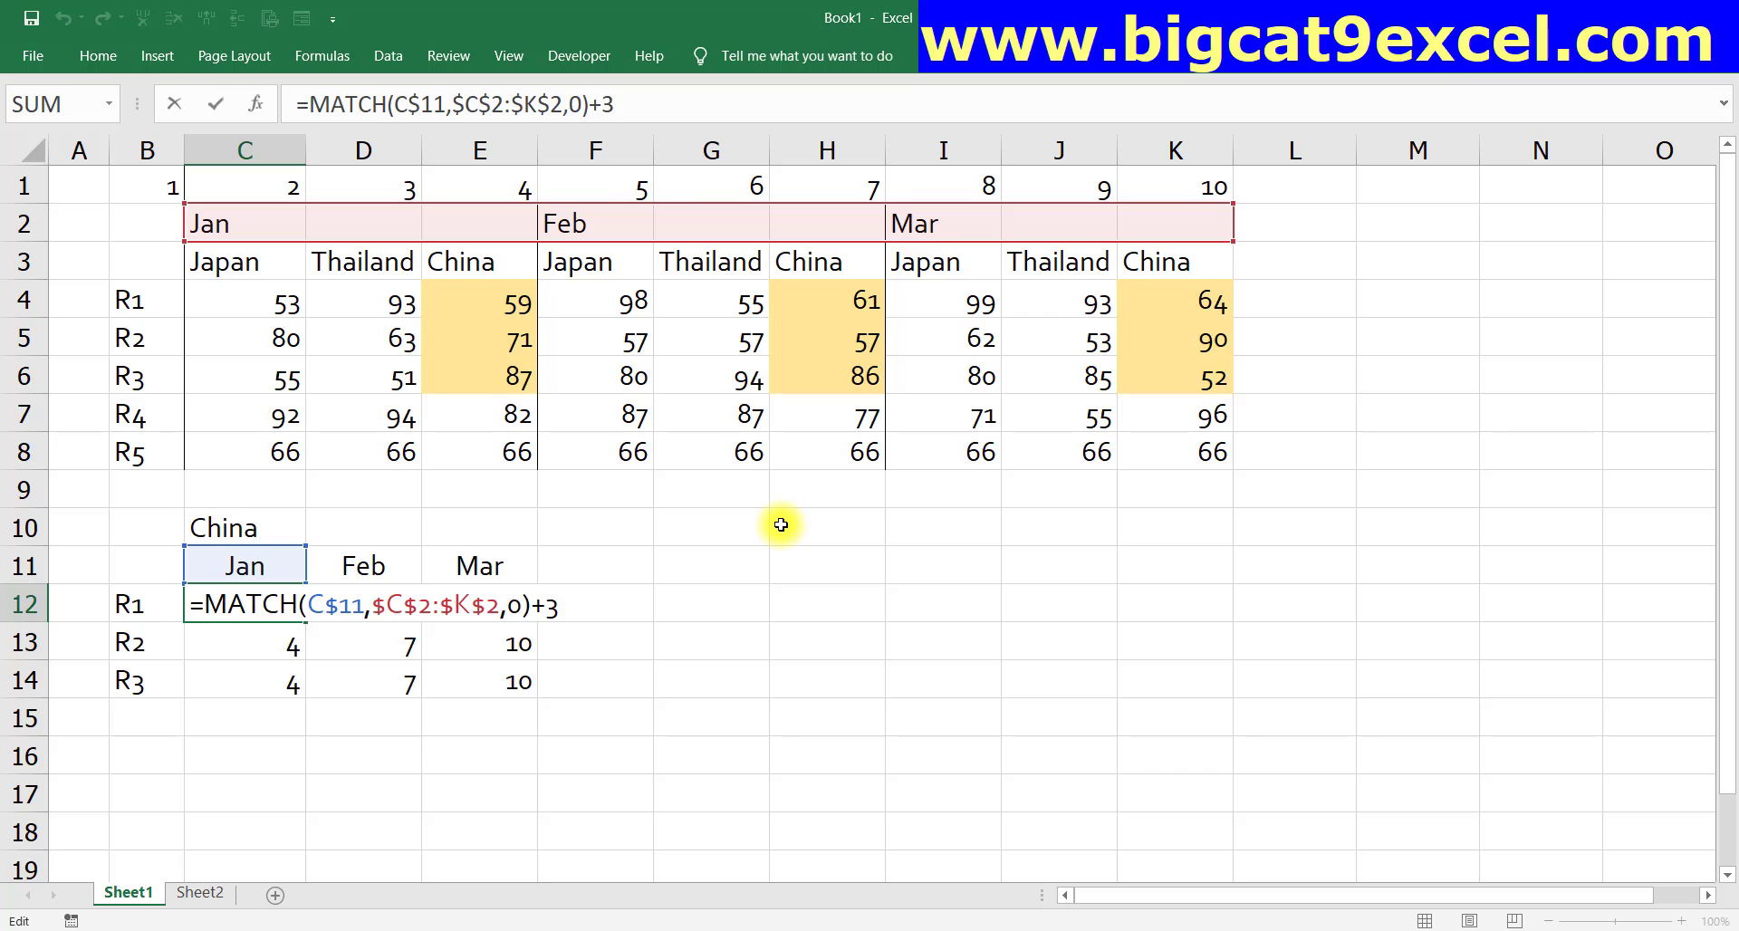
pyautogui.write('v')
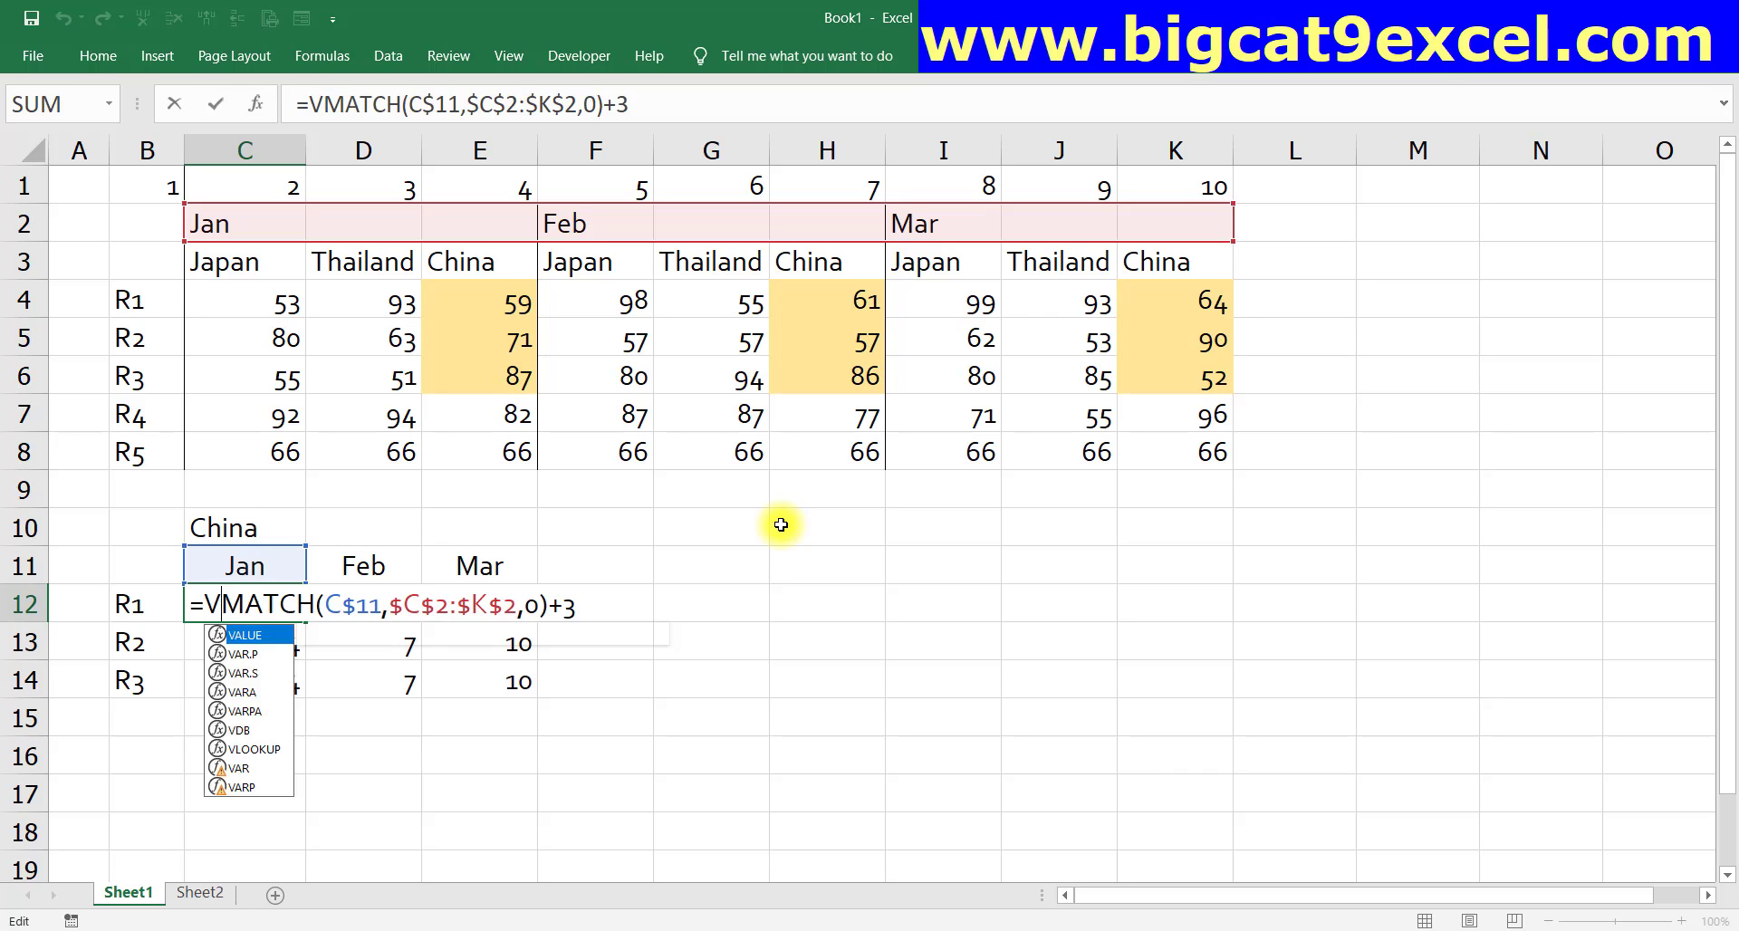
pyautogui.write('l')
pyautogui.press('Tab')
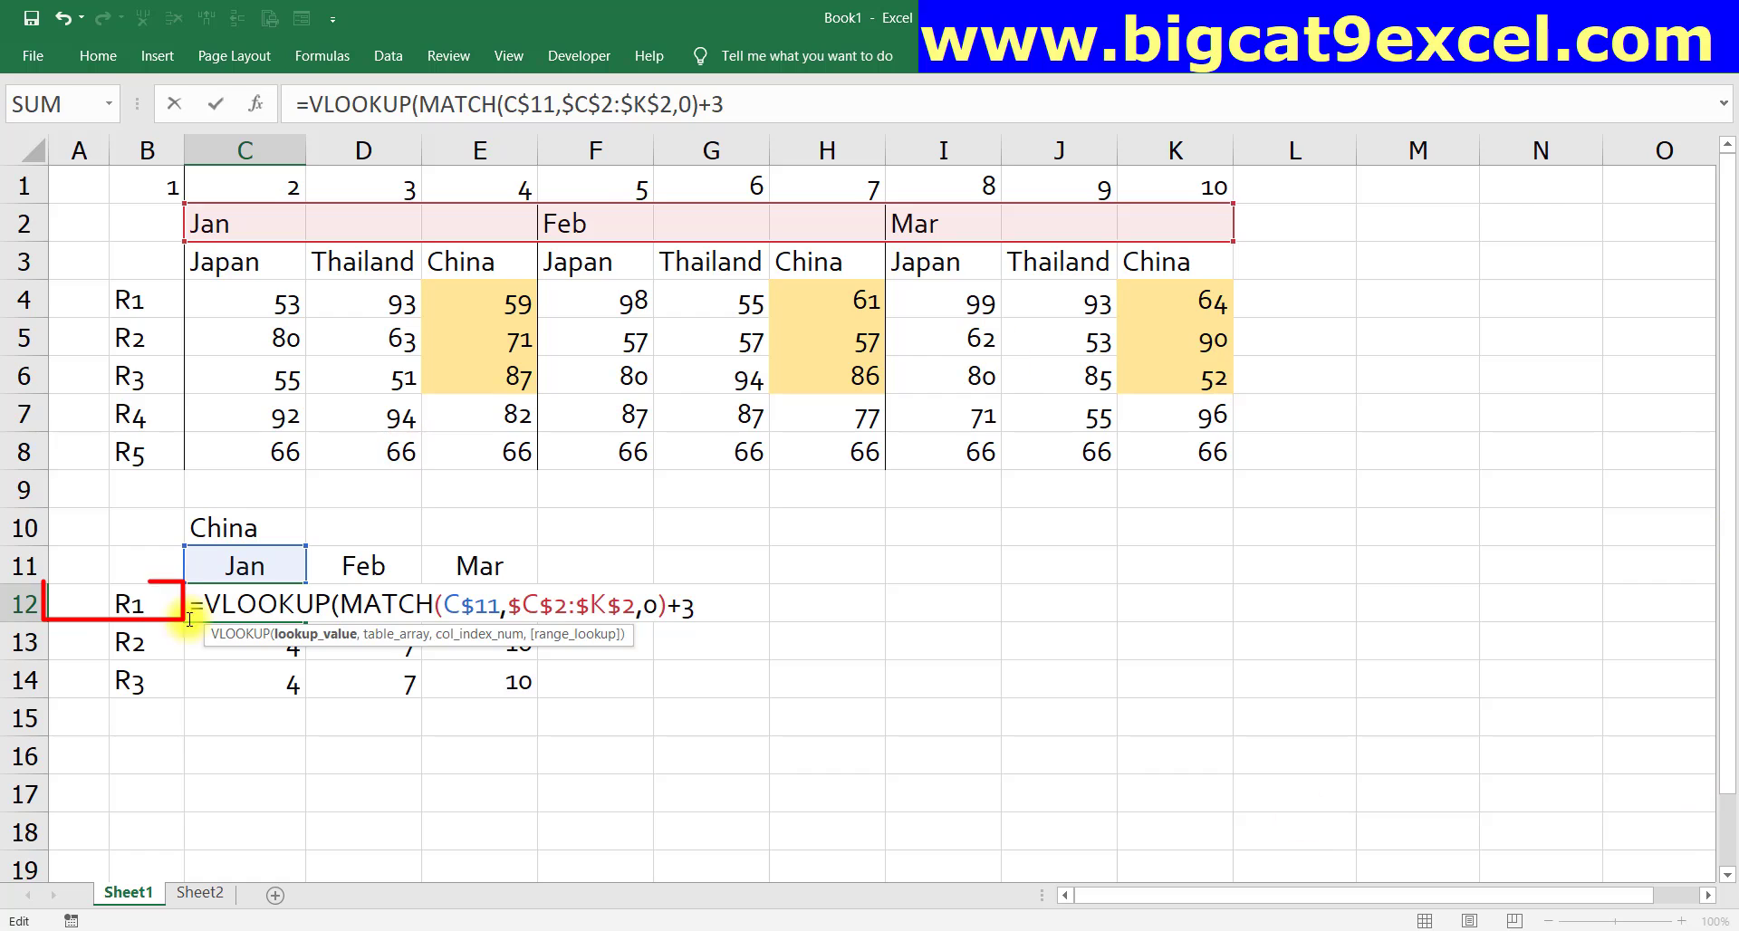
pyautogui.click(143, 603)
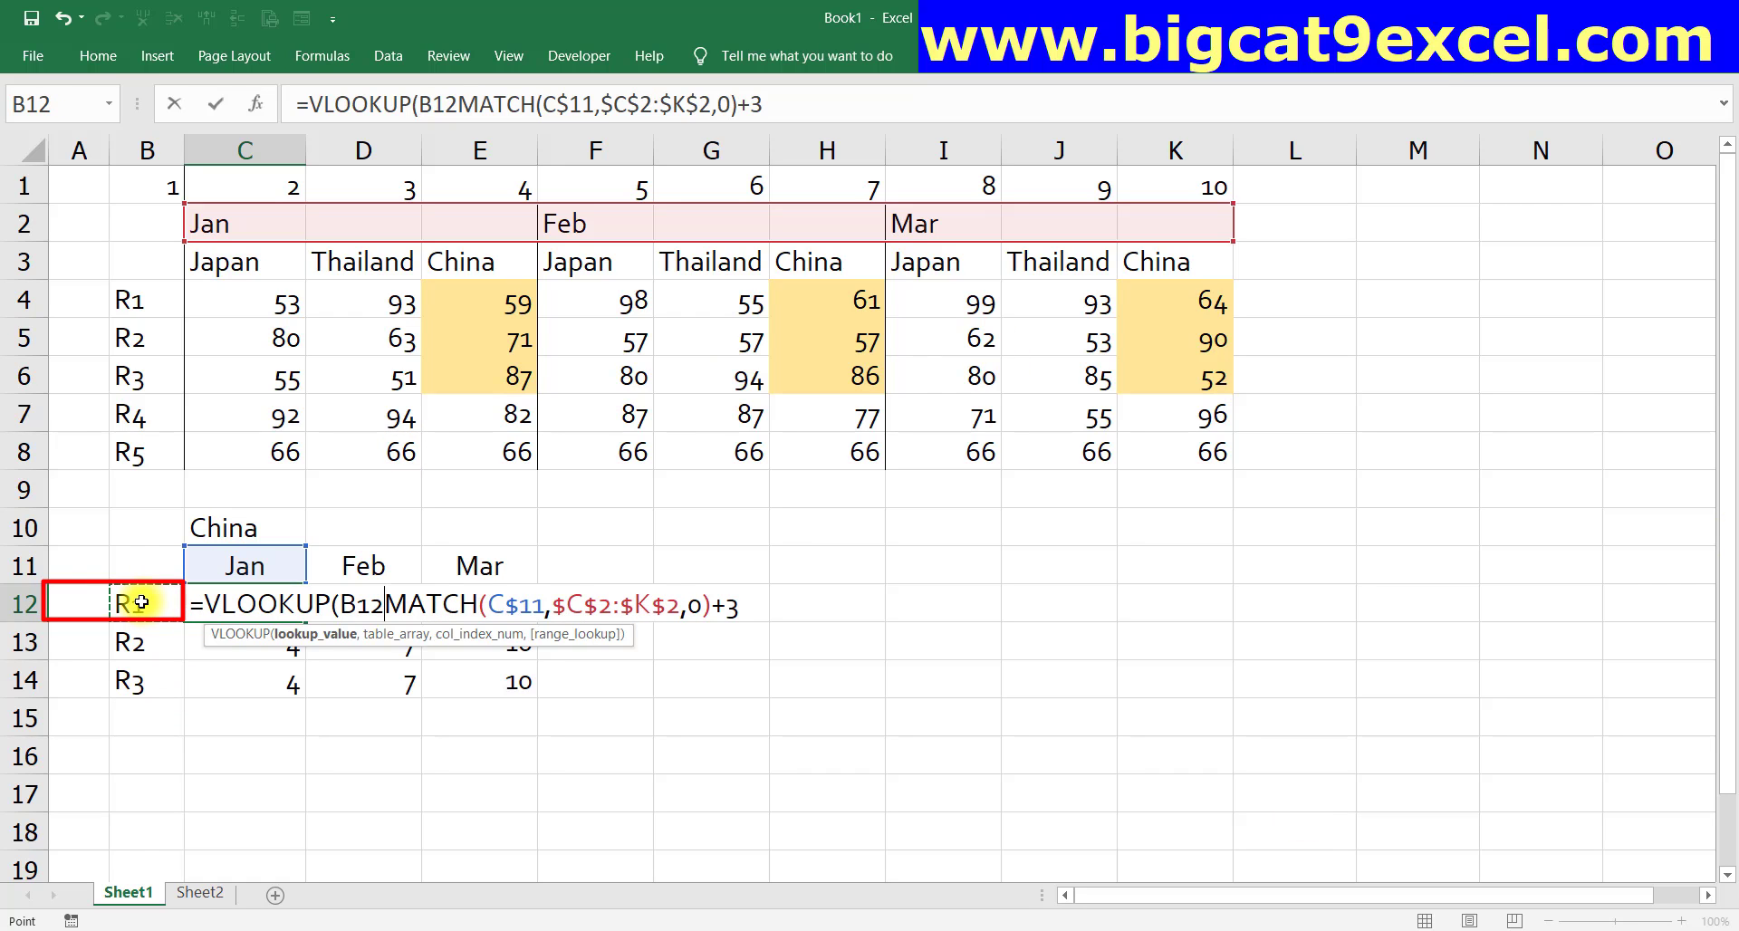
pyautogui.press('F4')
pyautogui.press('F4')
pyautogui.press('F4')
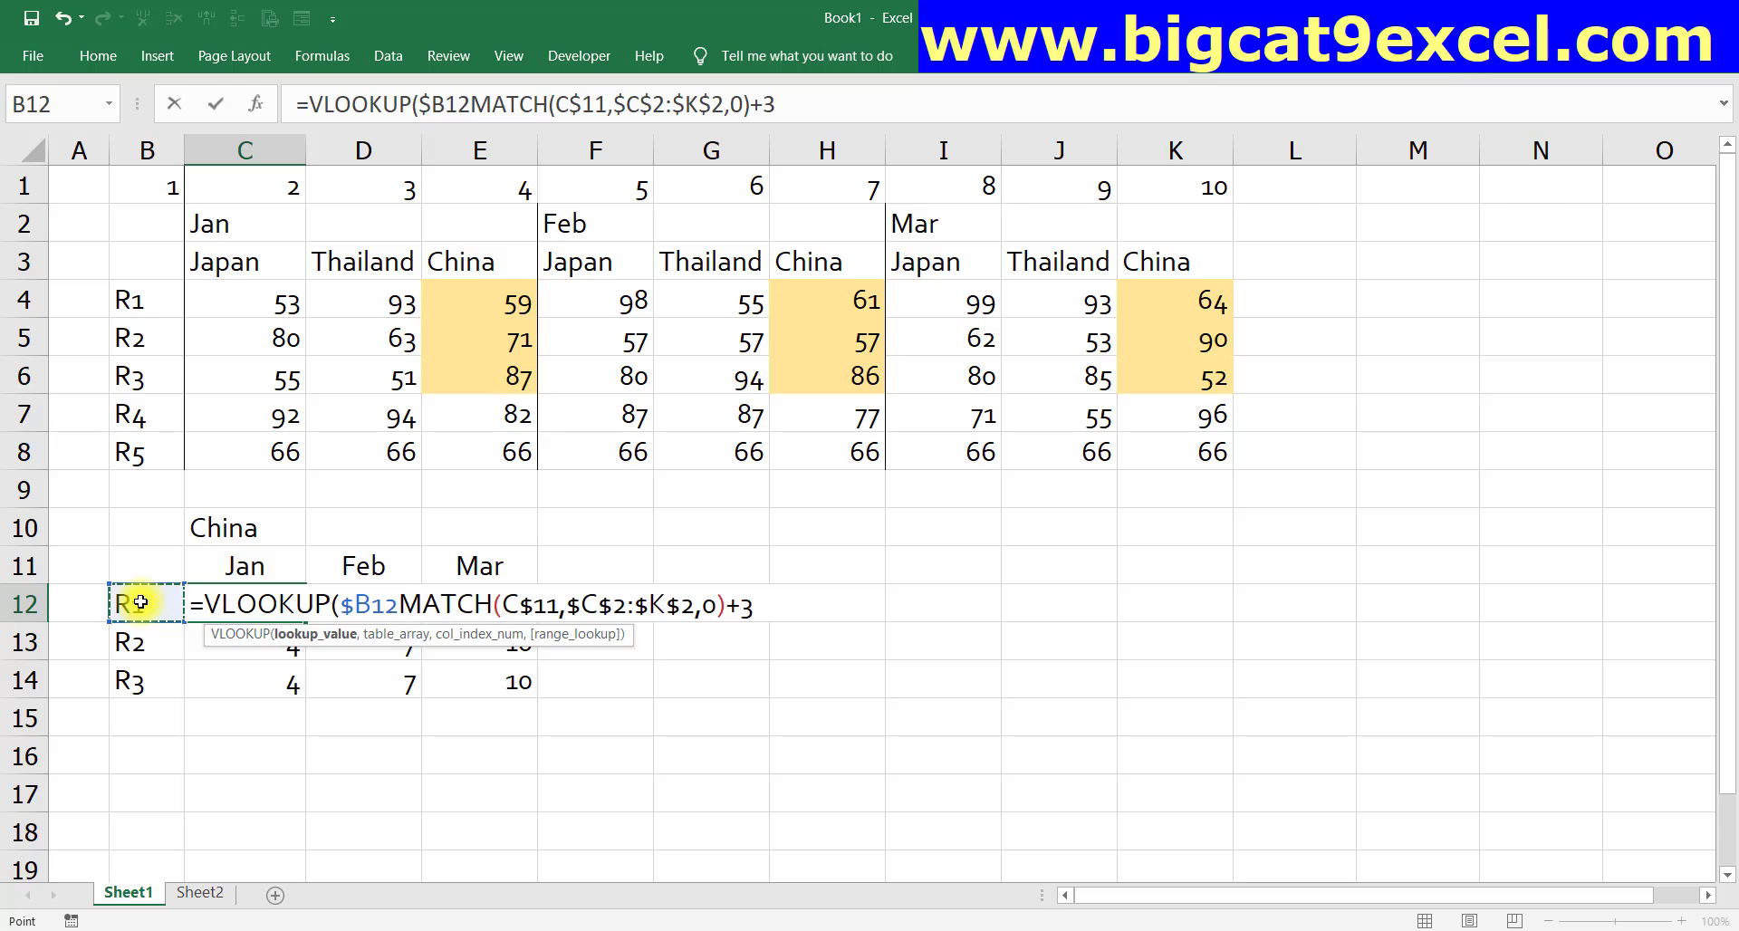
pyautogui.write(',')
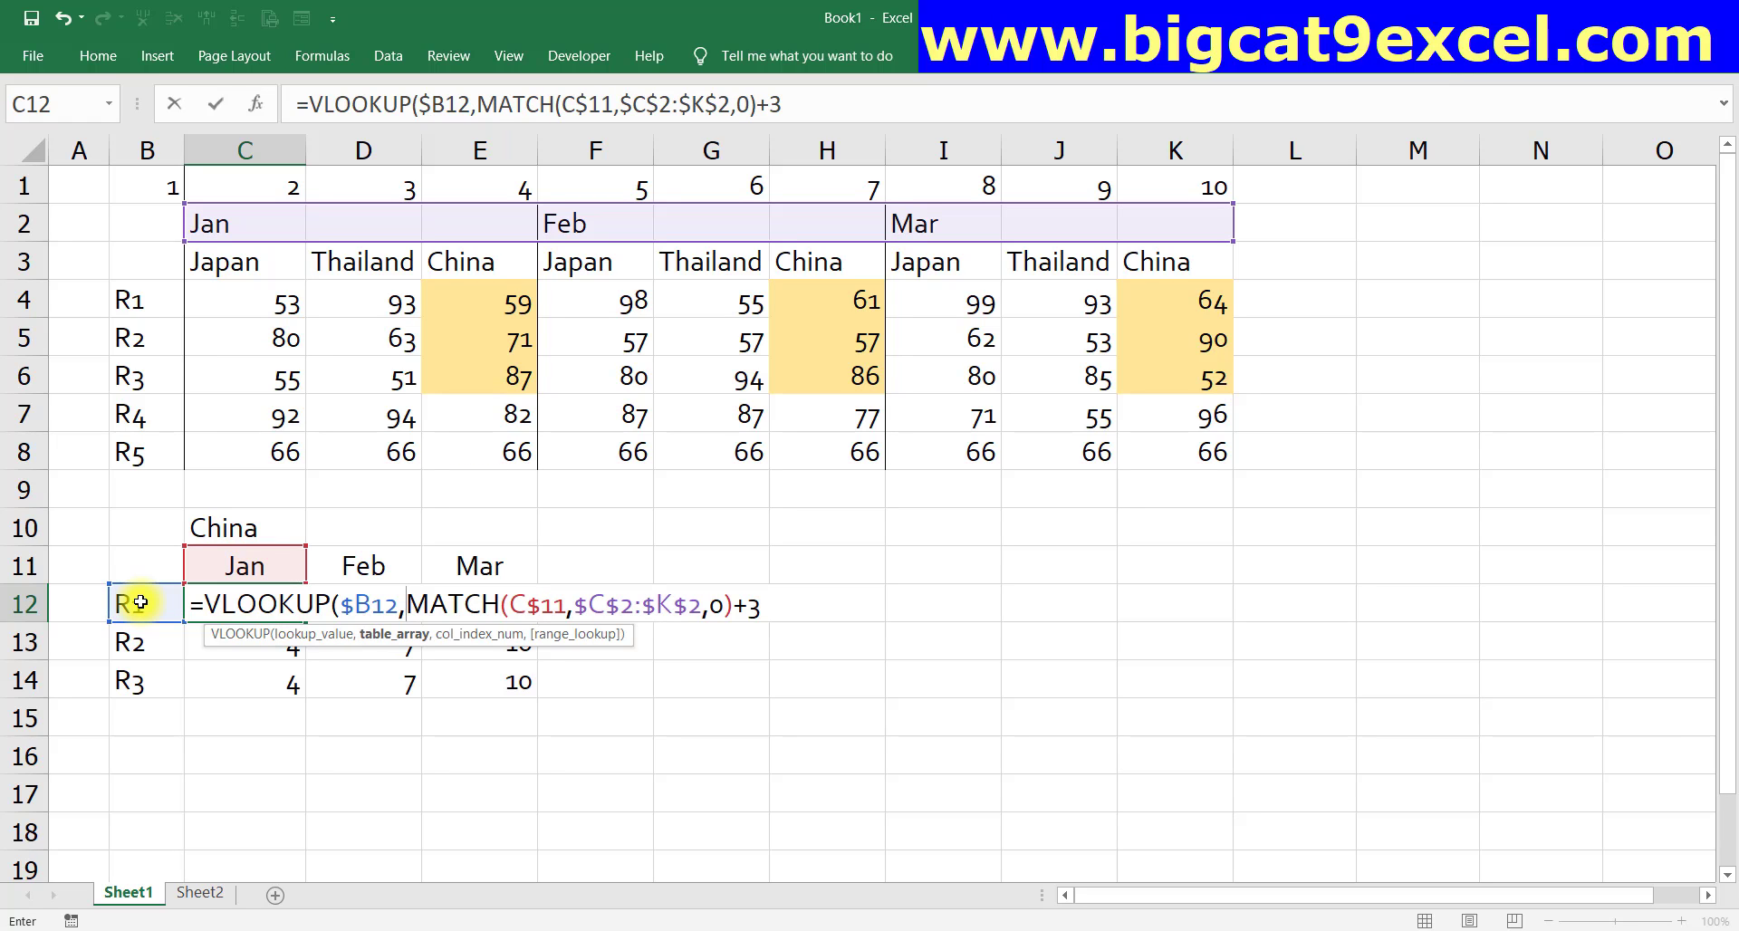
# - Set the VLOOKUP table array to $B$4:$K$8, leaving the MATCH expression as the column index
pyautogui.click(142, 298)
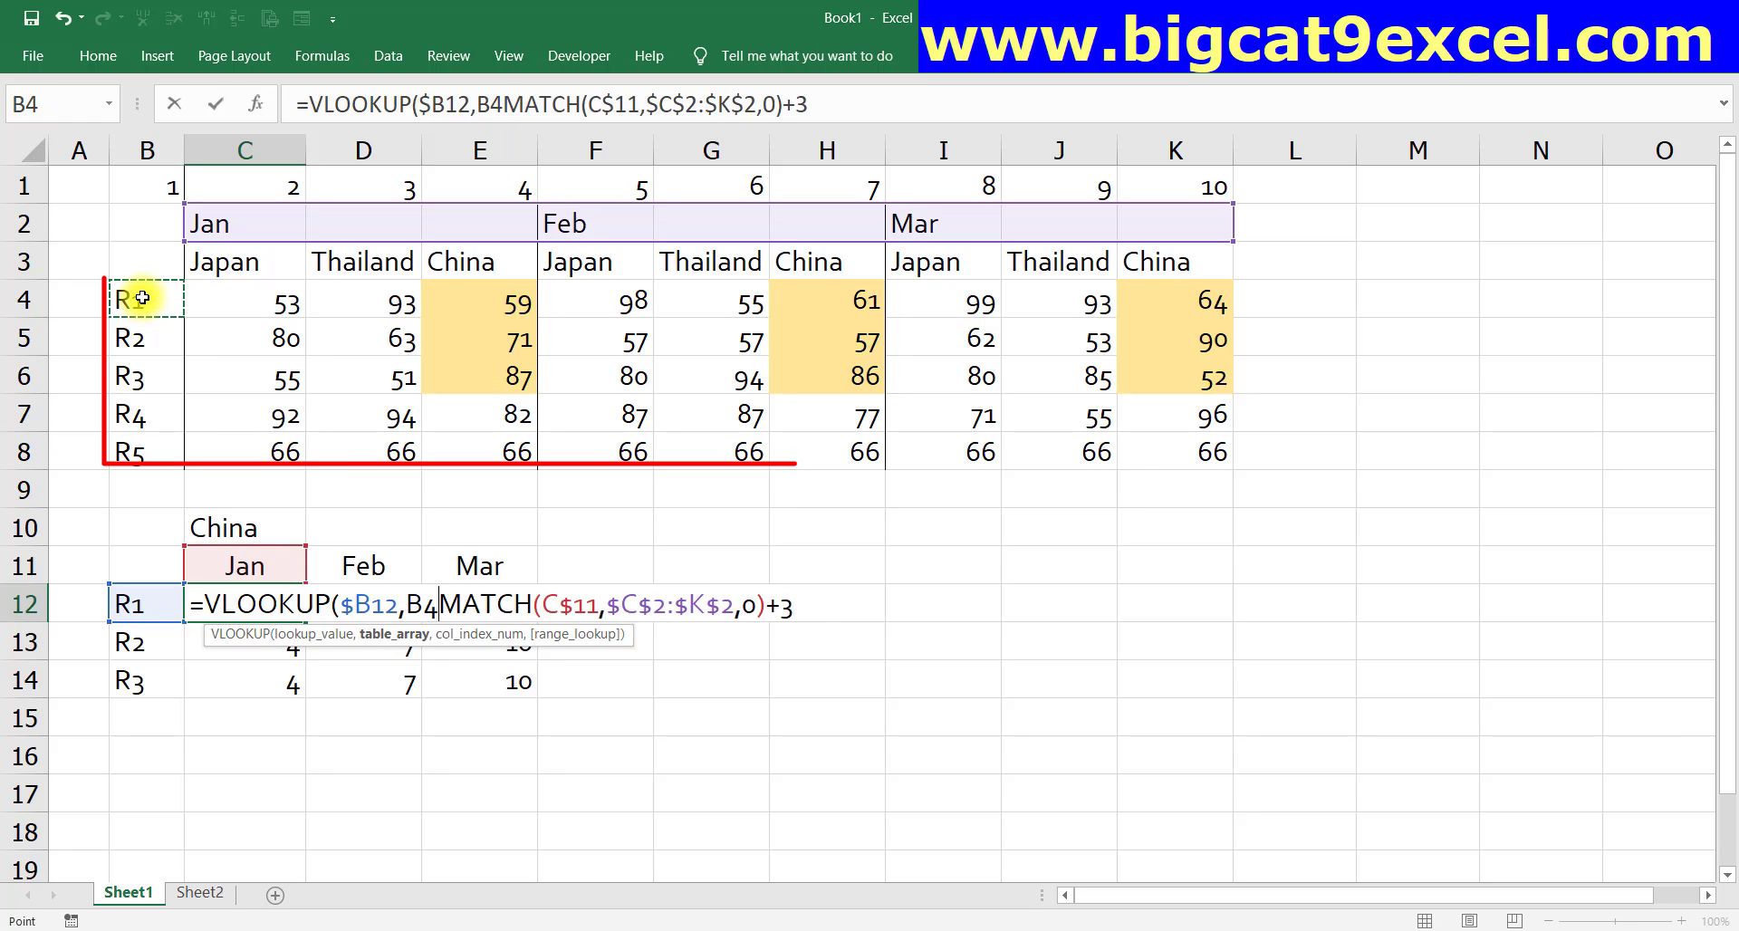
pyautogui.hotkey('ctrl', 'shift', 'Right')
pyautogui.hotkey('ctrl', 'shift', 'Down')
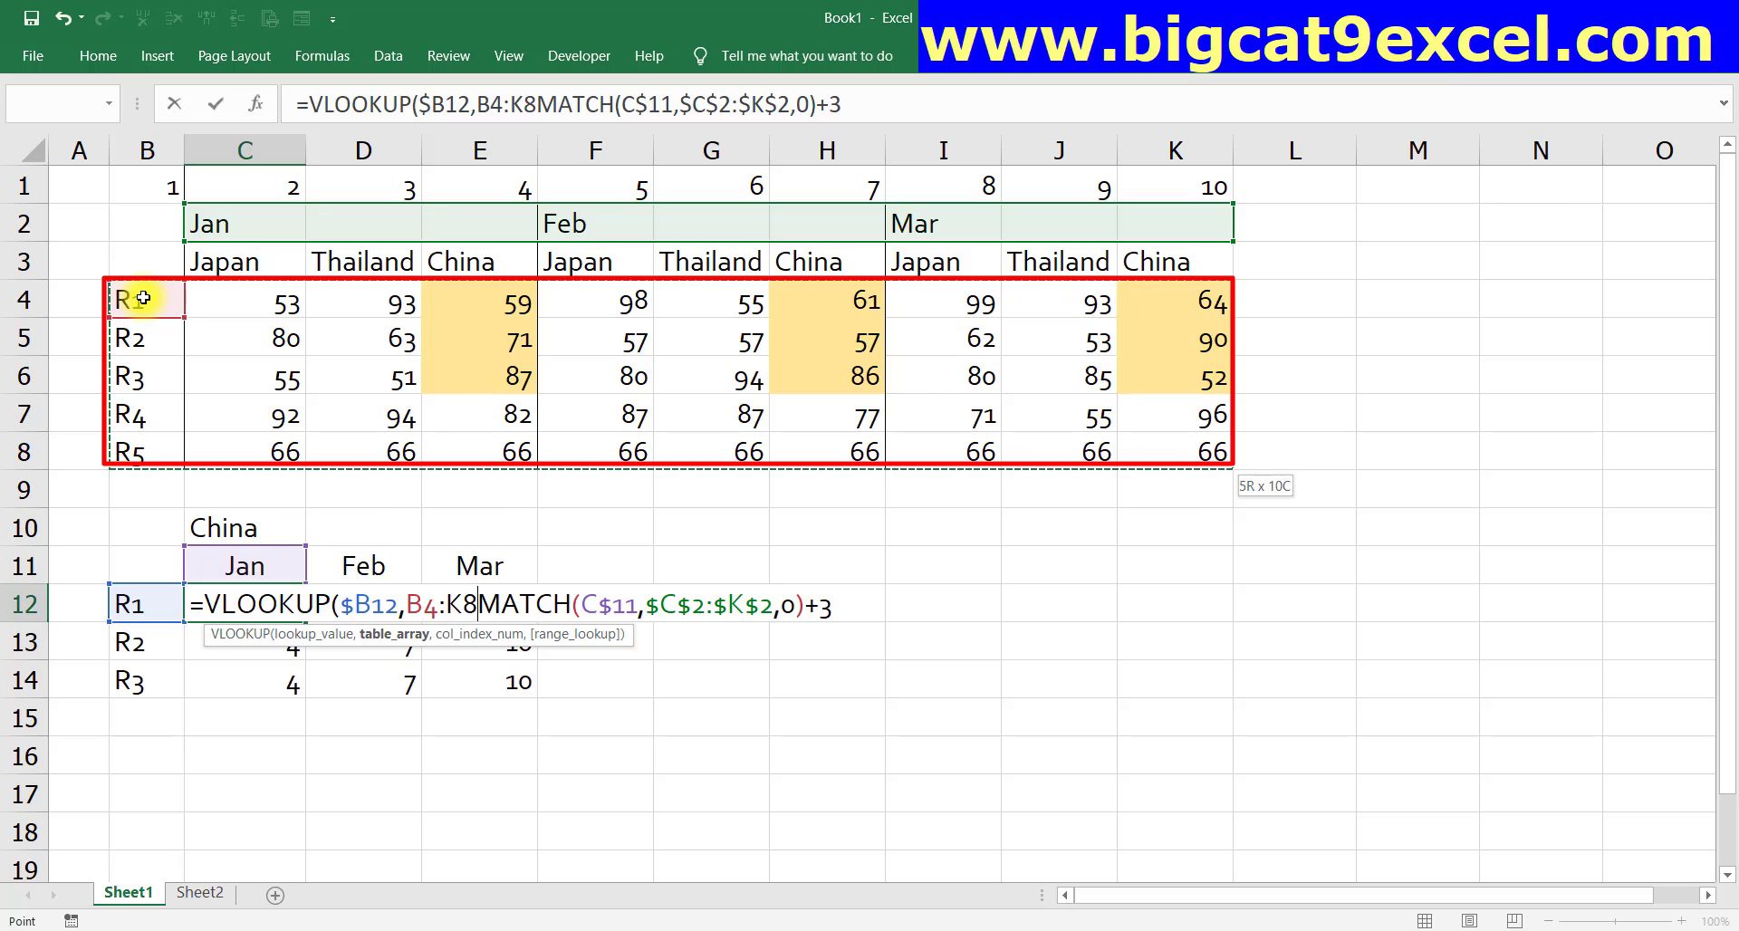
pyautogui.press('F4')
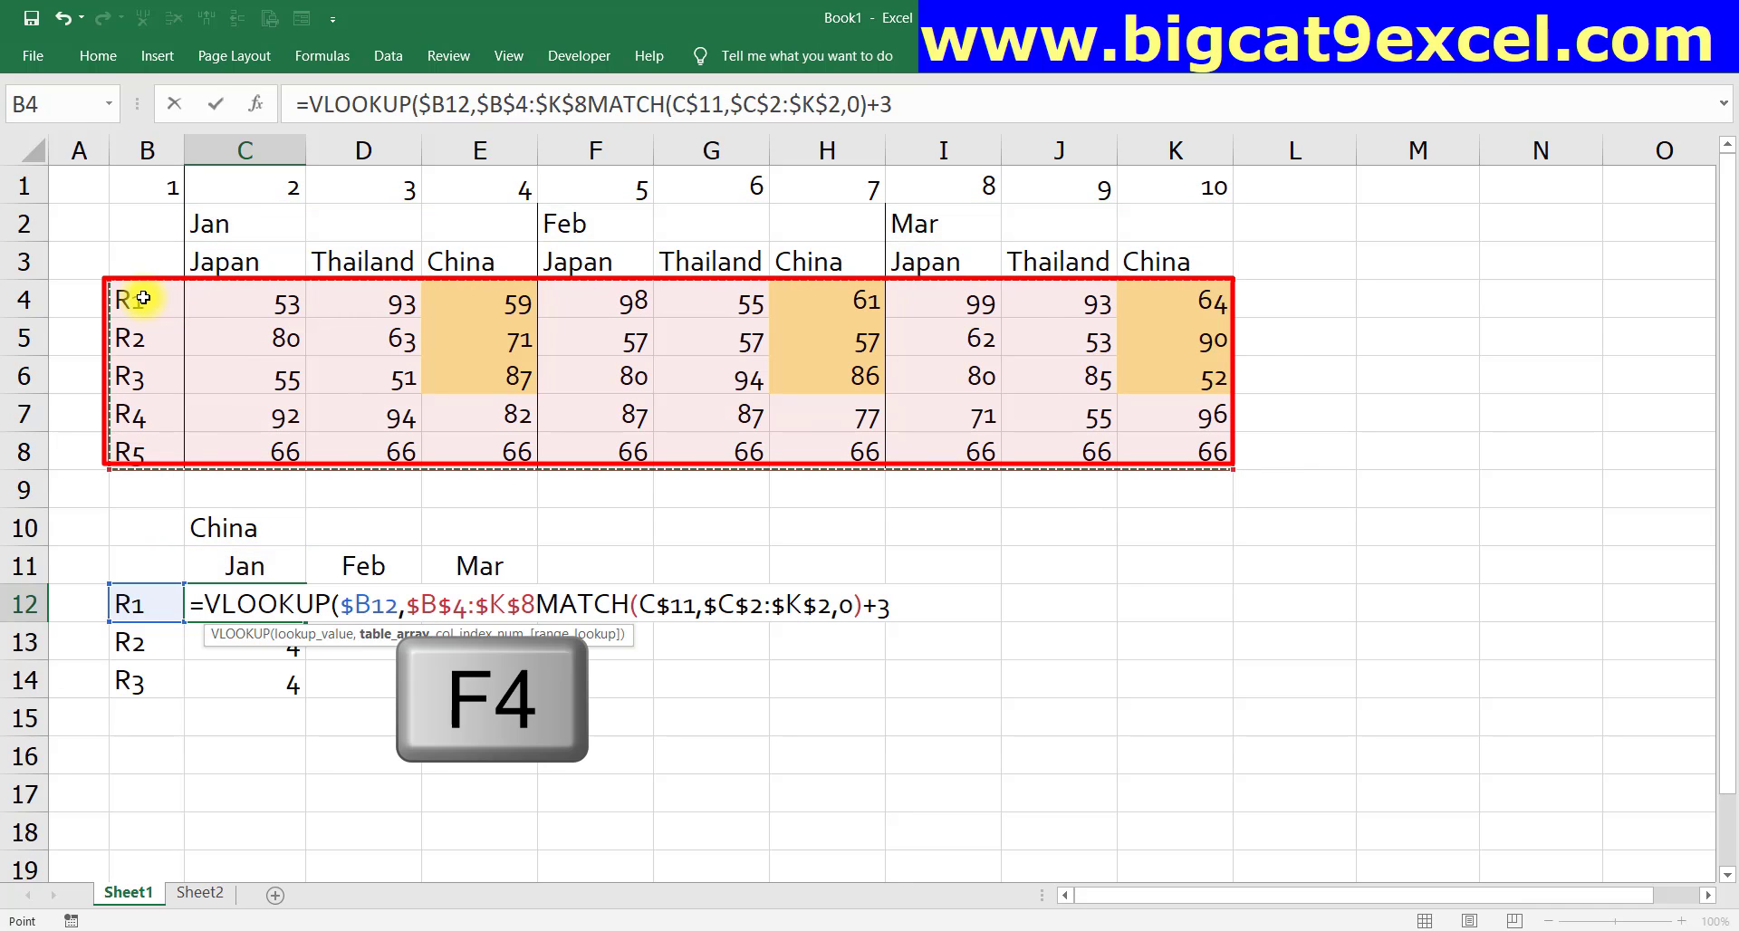
pyautogui.write(',')
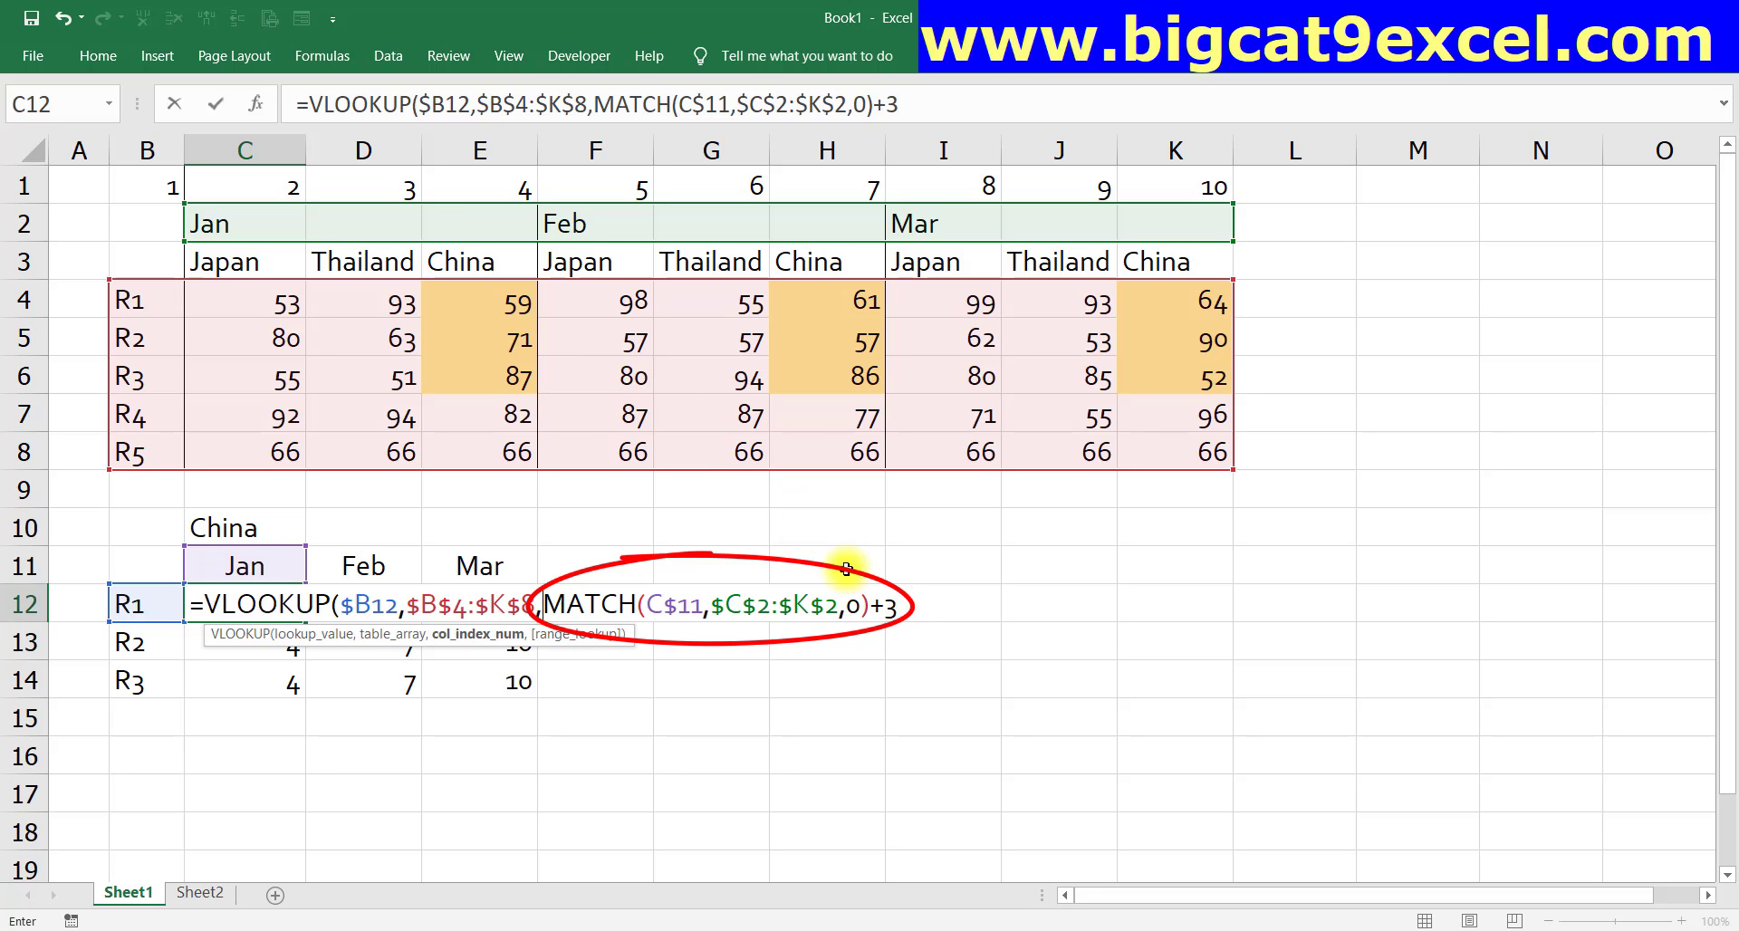
# - Complete the VLOOKUP formula in C12 with FALSE as the range lookup argument
pyautogui.write(',0')
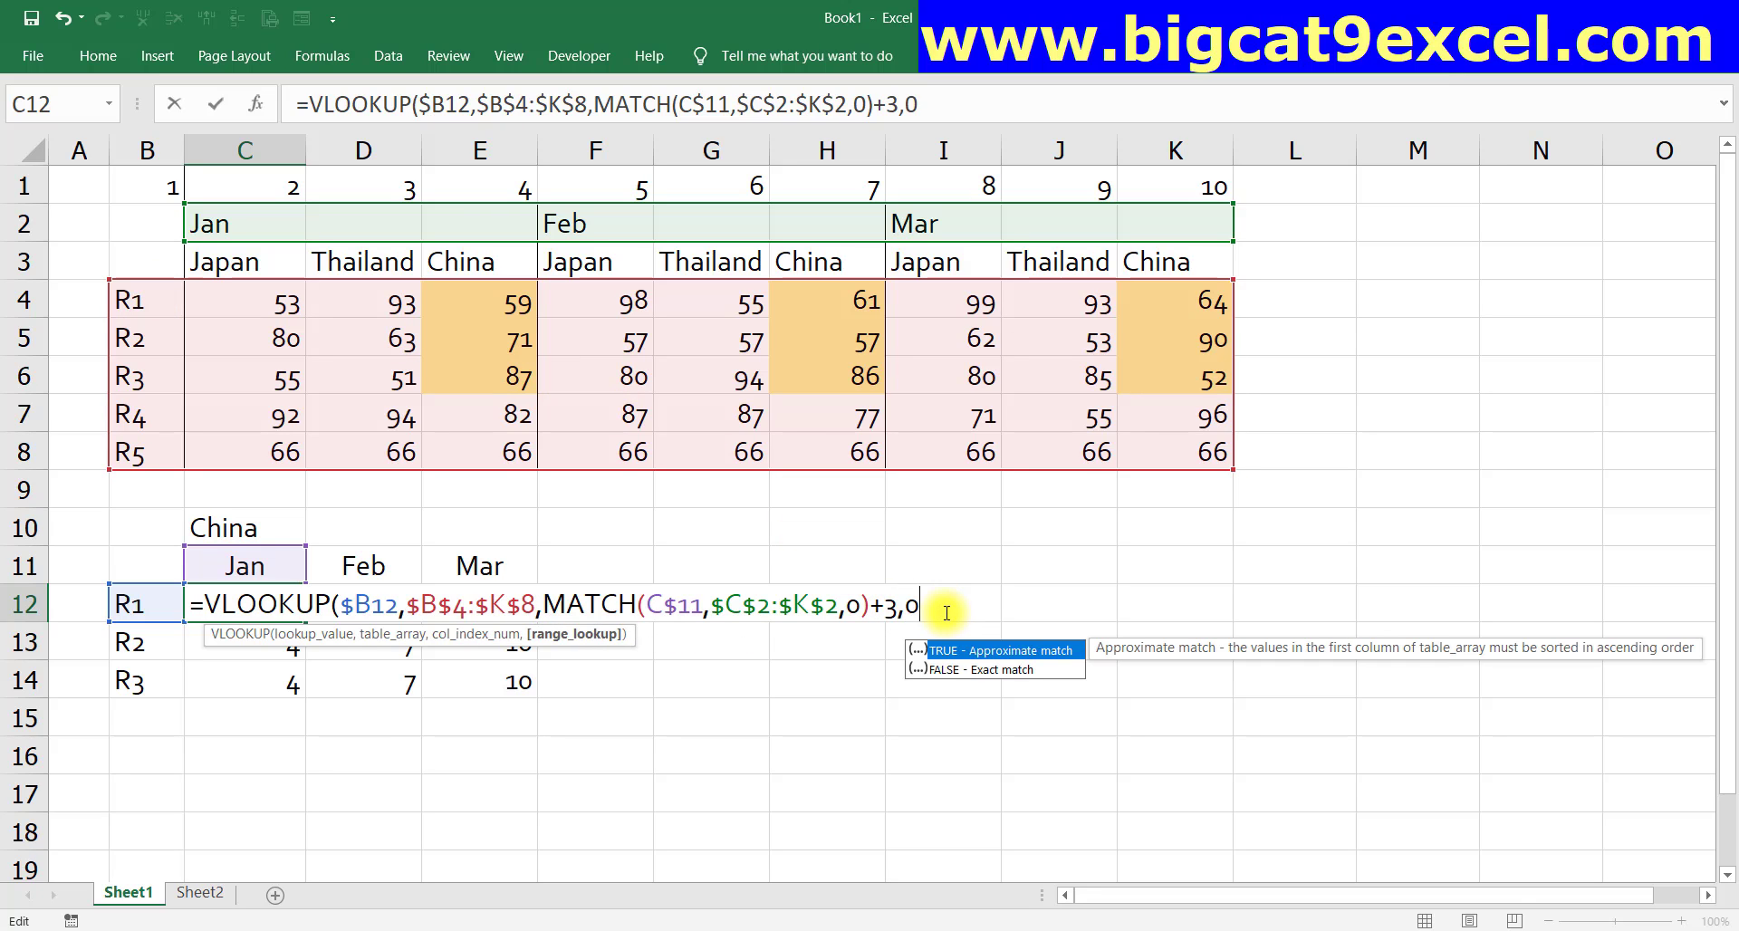
pyautogui.press('BackSpace')
pyautogui.write('FALSE)')
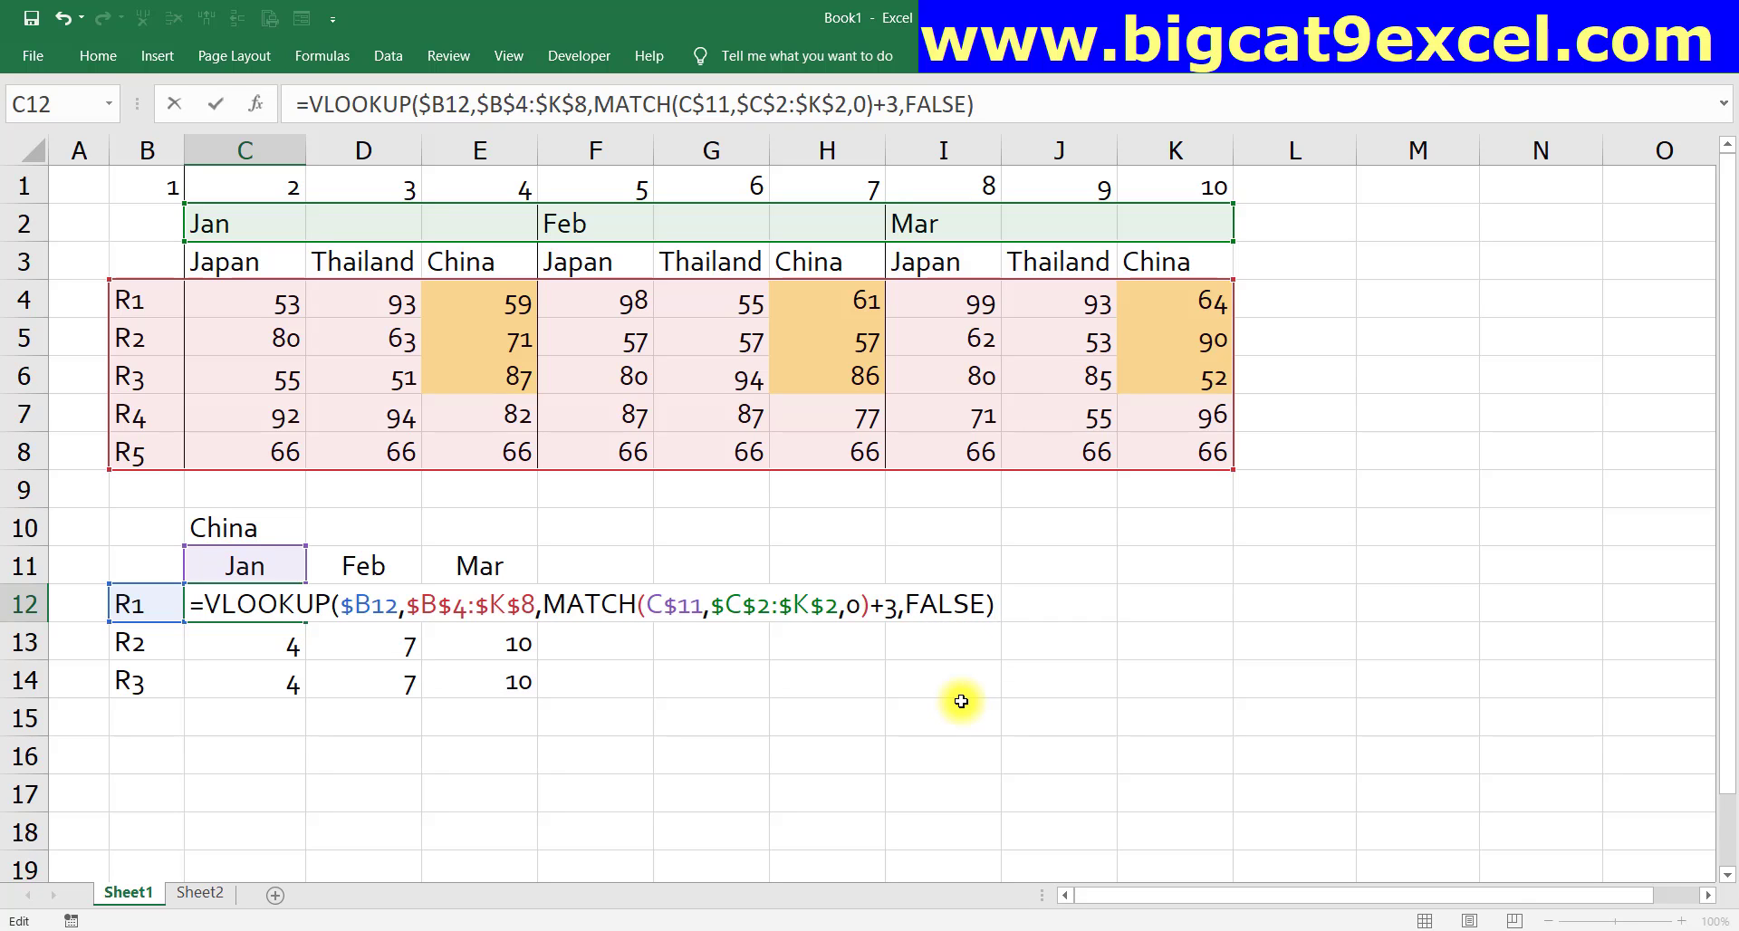
pyautogui.press('Return')
# - Copy the VLOOKUP formula from C12 to the whole result range C12:E14
pyautogui.press('Up')
pyautogui.hotkey('ctrl', 'c')
pyautogui.hotkey('shift', 'Right')
pyautogui.hotkey('shift', 'Right')
pyautogui.hotkey('shift', 'Down')
pyautogui.hotkey('shift', 'Down')
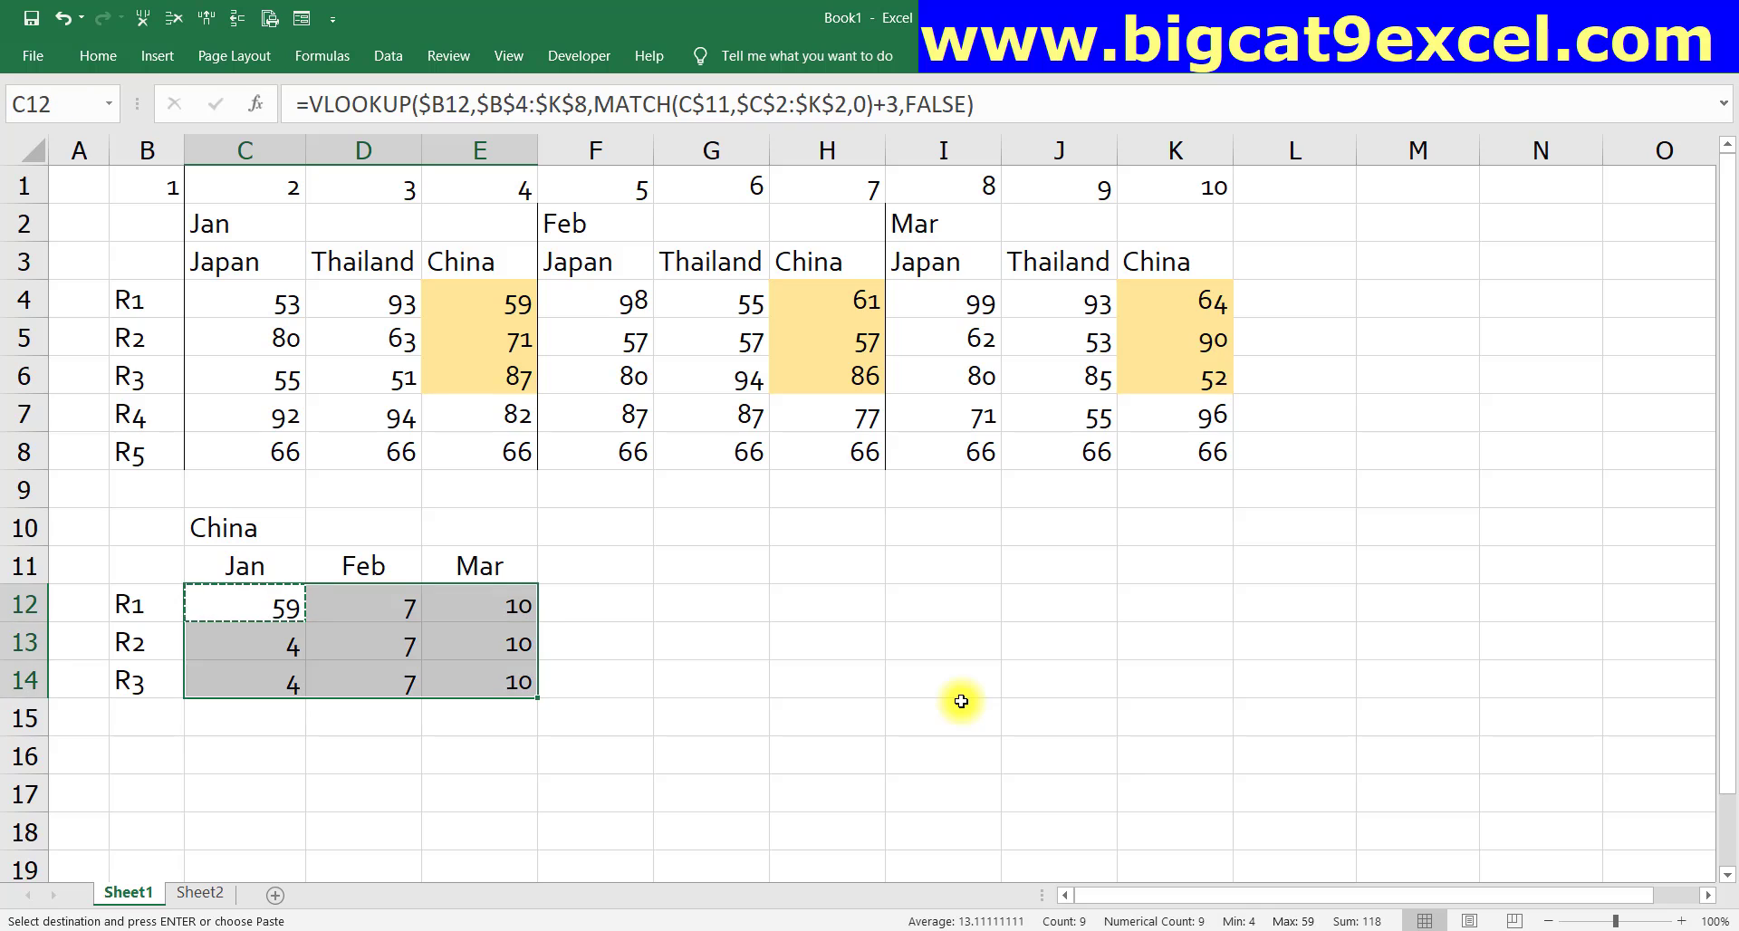
pyautogui.press('Return')
# - Display the formula of C12 as text in G12 with FORMULATEXT
pyautogui.press('Right')
pyautogui.press('Right')
pyautogui.press('Right')
pyautogui.press('Right')
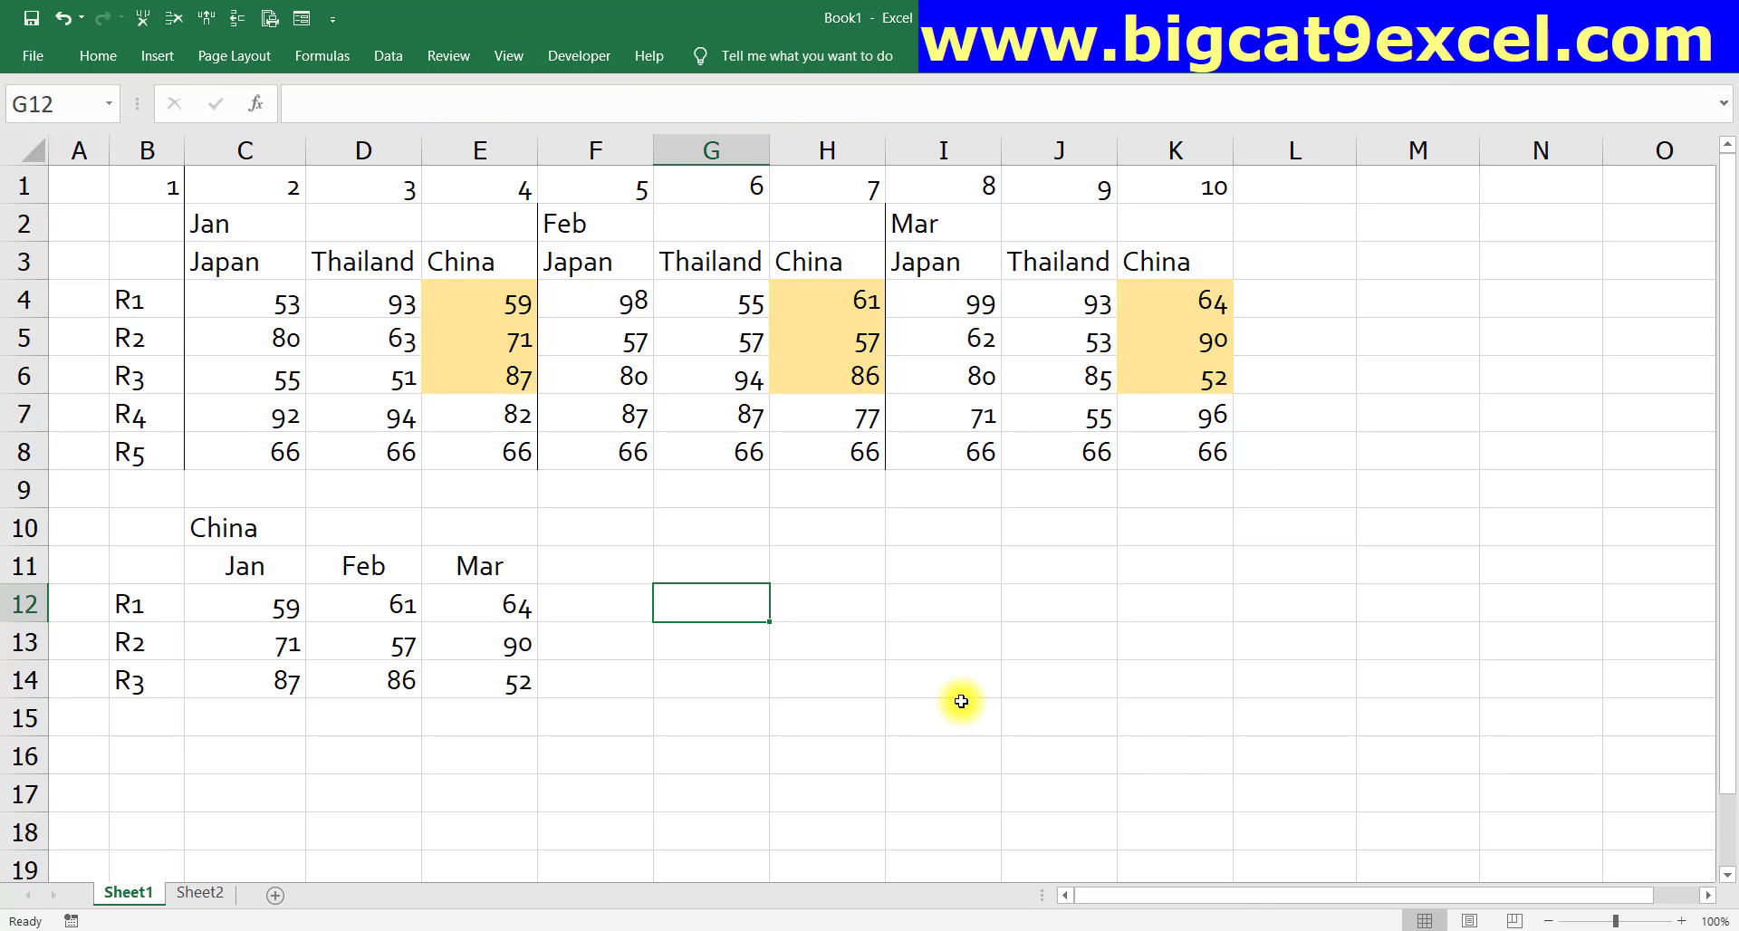
pyautogui.write('=FORM')
pyautogui.press('Tab')
pyautogui.press('Left')
pyautogui.press('Left')
pyautogui.press('Left')
pyautogui.press('Left')
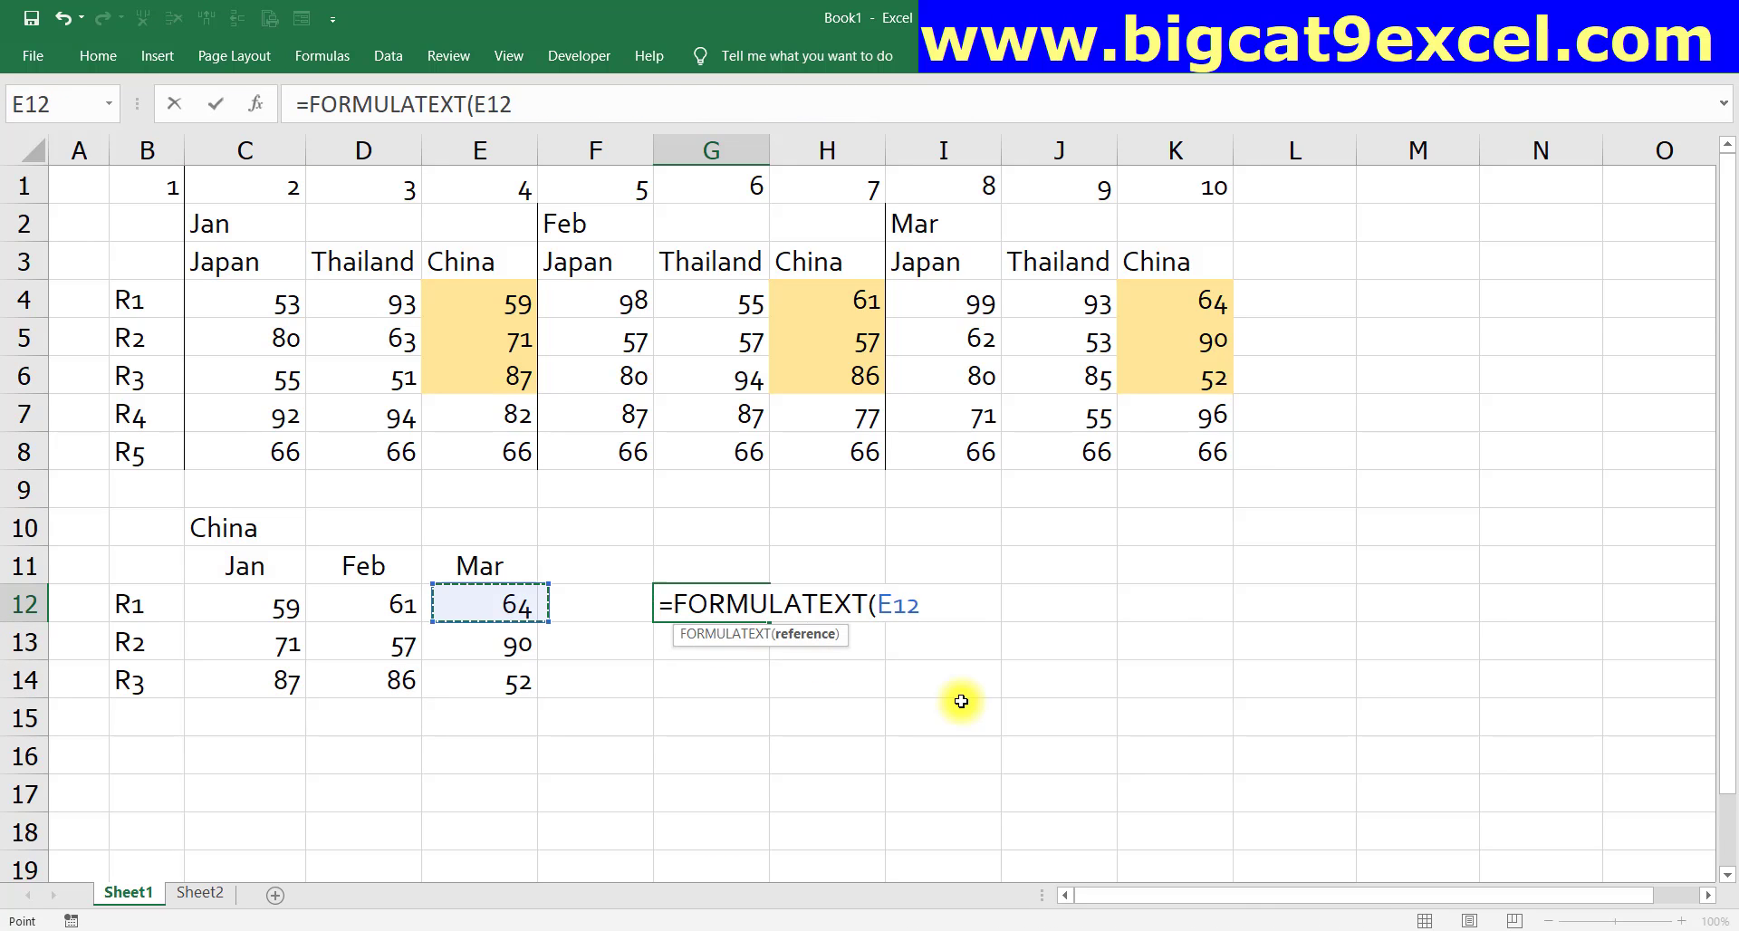
pyautogui.press('Return')
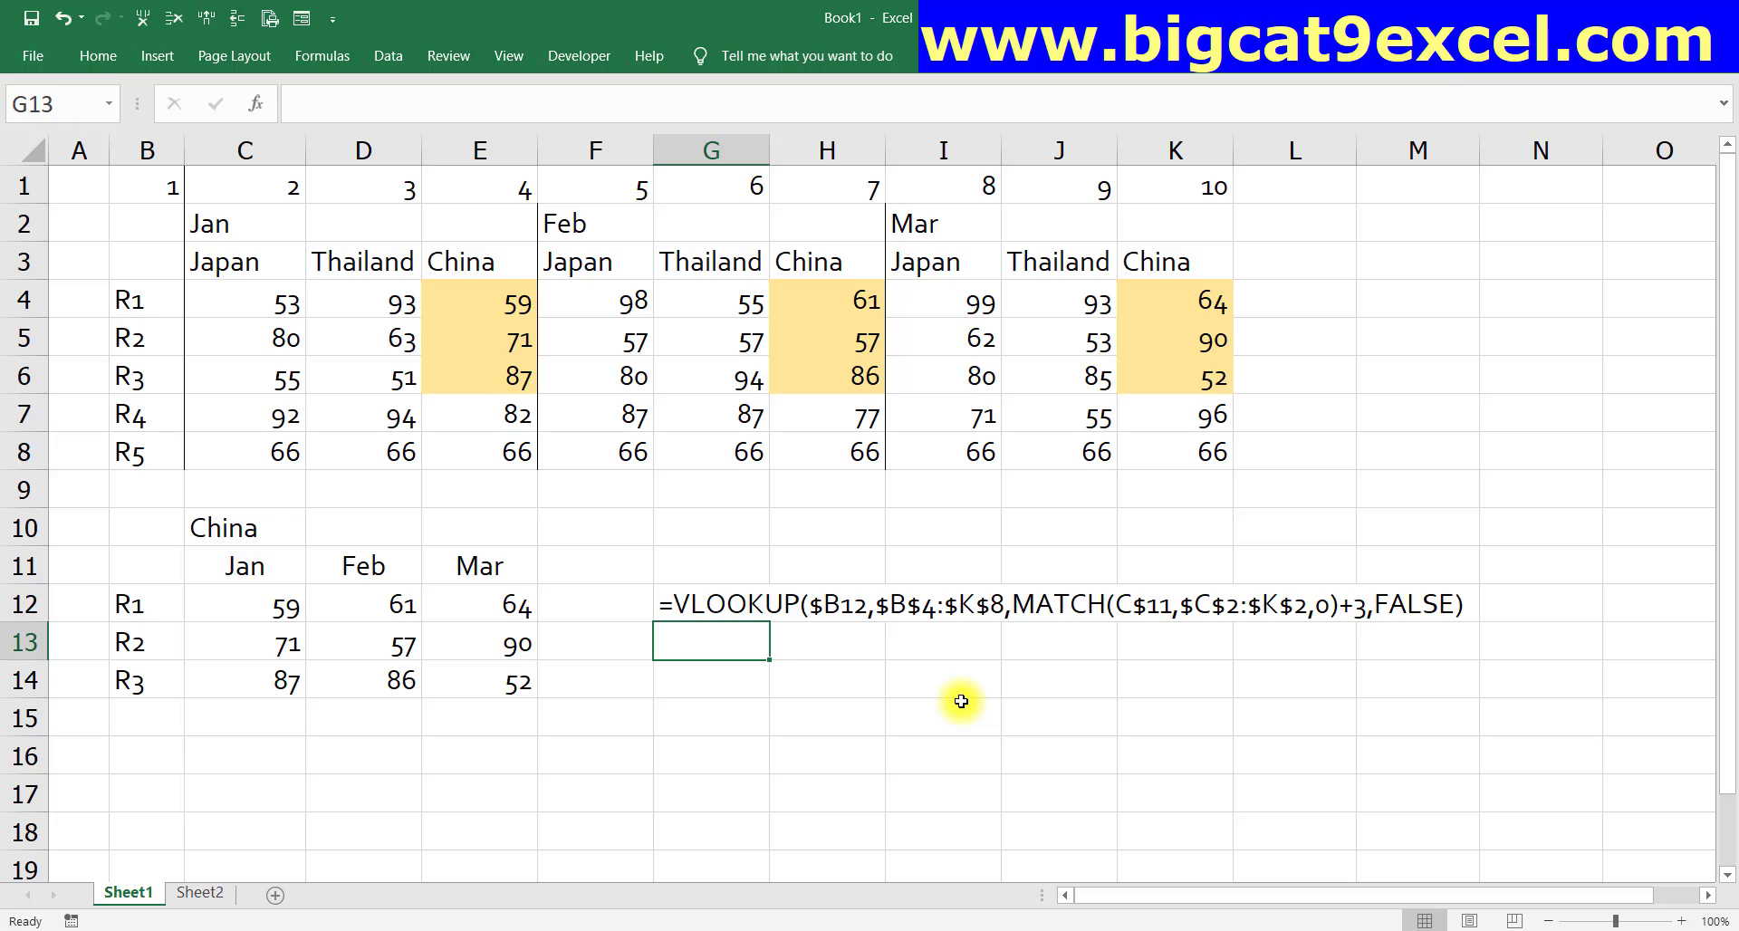
# - Replace the FALSE range lookup argument of the VLOOKUP formula in C12 with 0
pyautogui.press('Left')
pyautogui.press('Left')
pyautogui.press('Left')
pyautogui.press('Left')
pyautogui.press('Up')
pyautogui.press('F2')
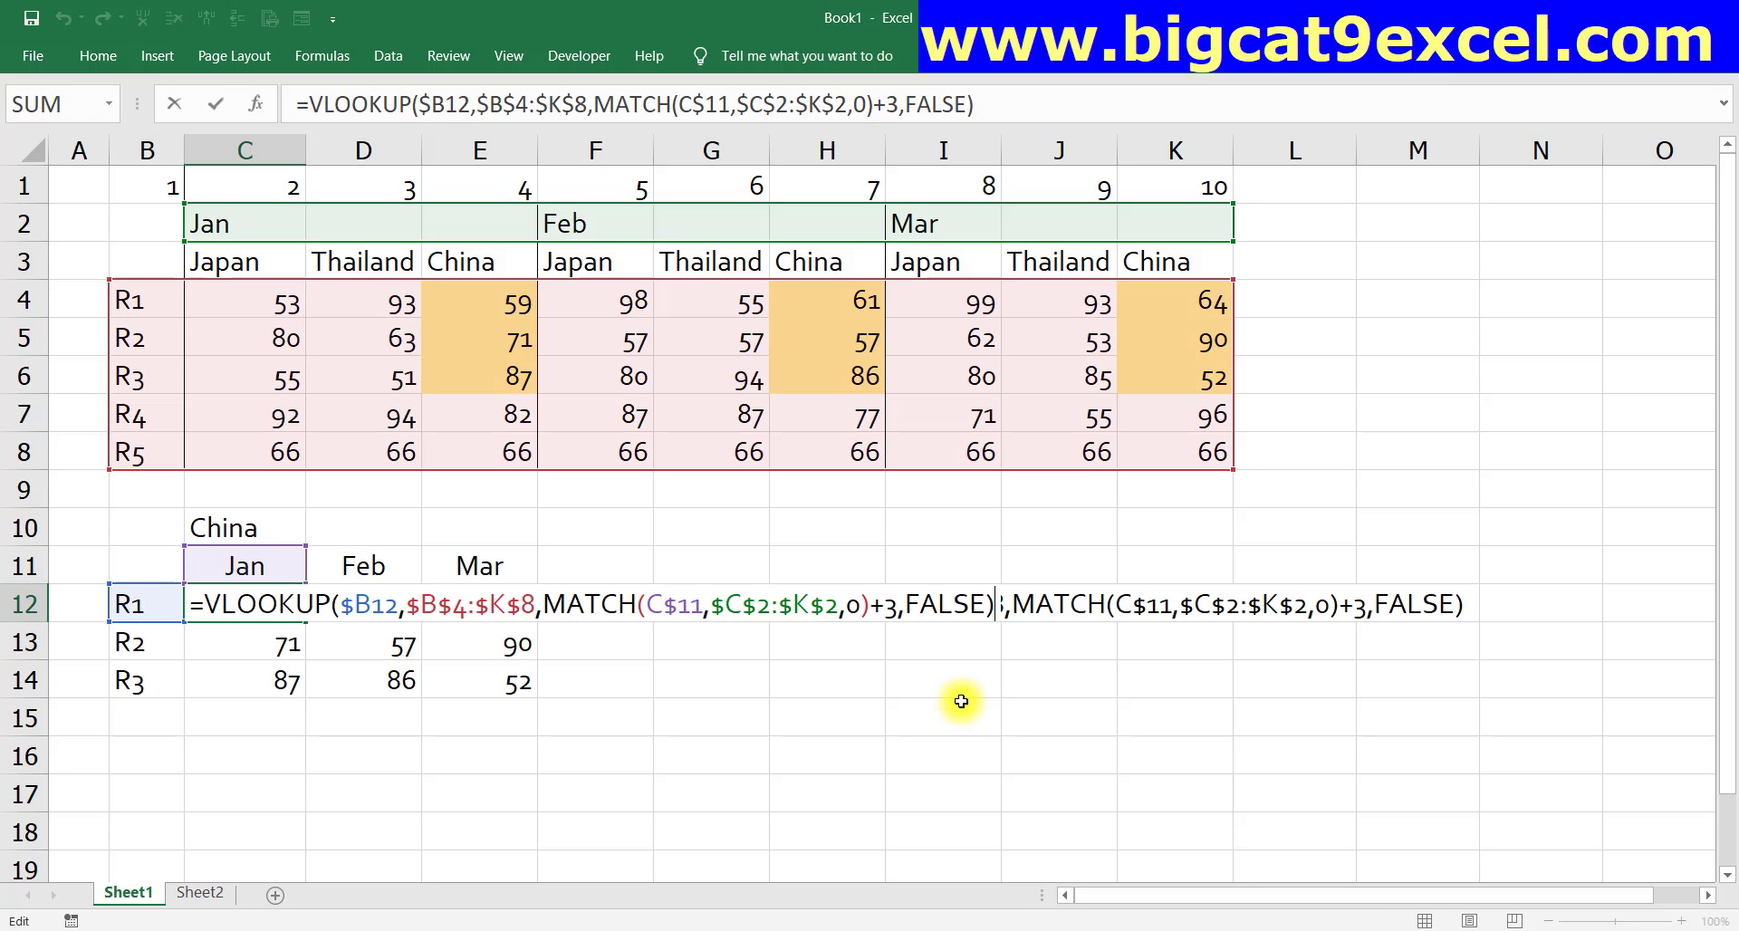
pyautogui.press('Left')
pyautogui.press('Left')
pyautogui.press('Right')
pyautogui.press('Right')
pyautogui.press('Right')
pyautogui.press('Right')
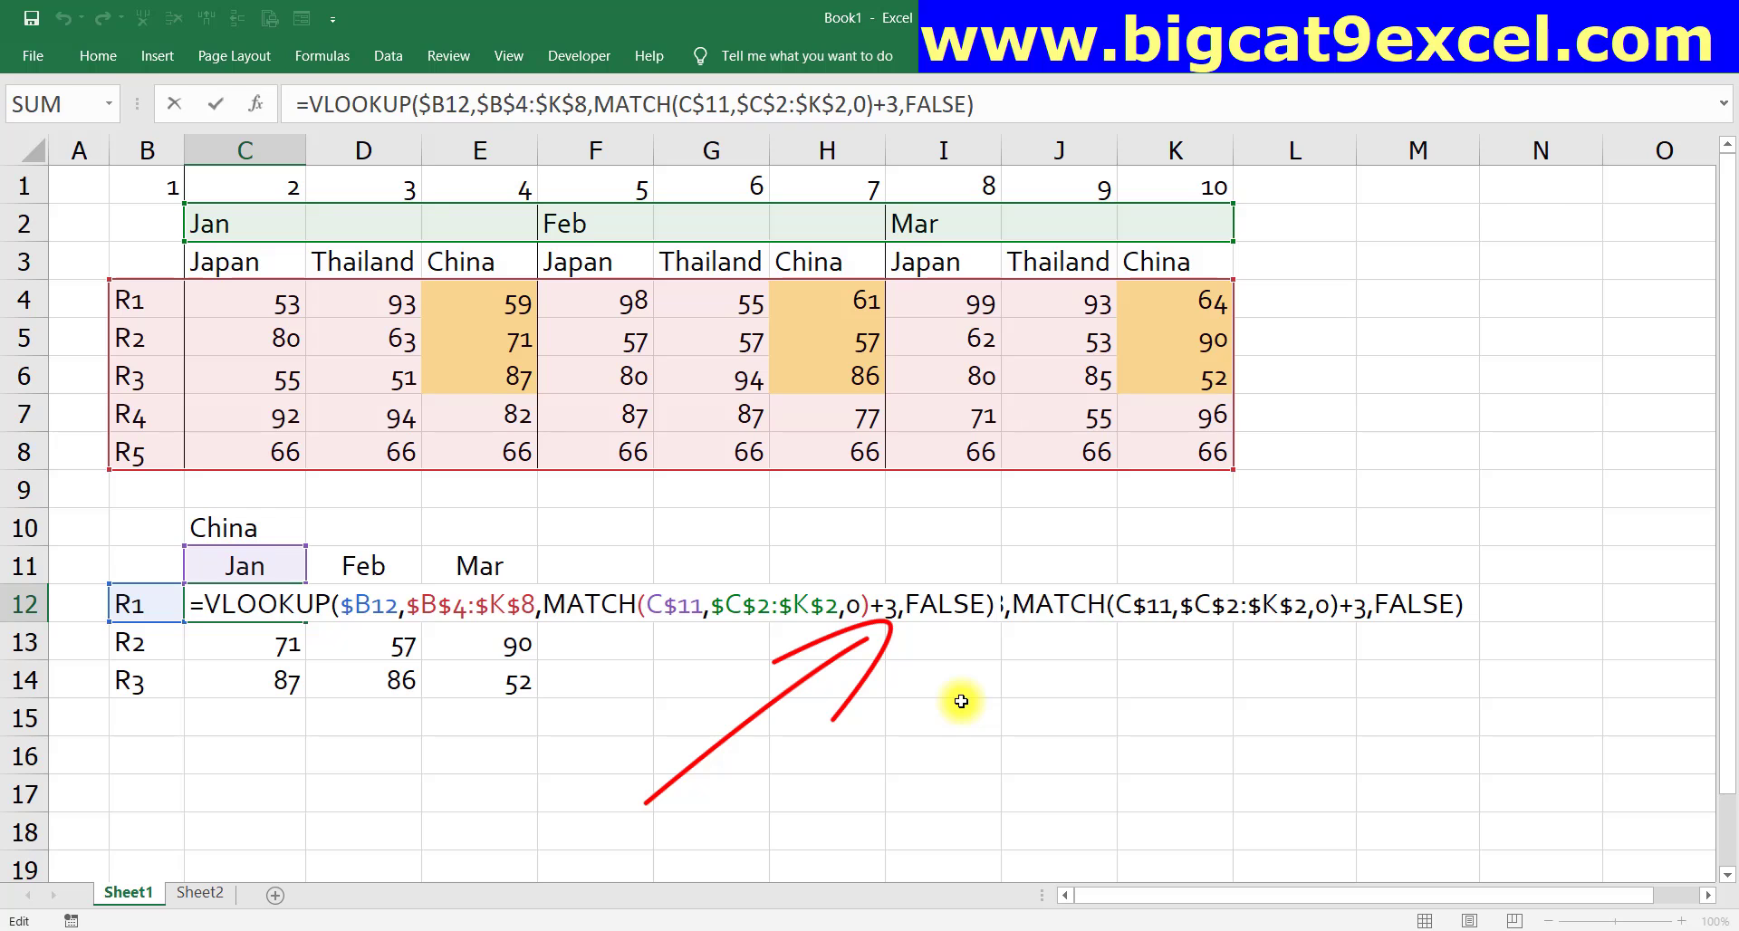
pyautogui.press('BackSpace')
pyautogui.press('BackSpace')
pyautogui.press('BackSpace')
pyautogui.press('BackSpace')
pyautogui.press('BackSpace')
pyautogui.press('BackSpace')
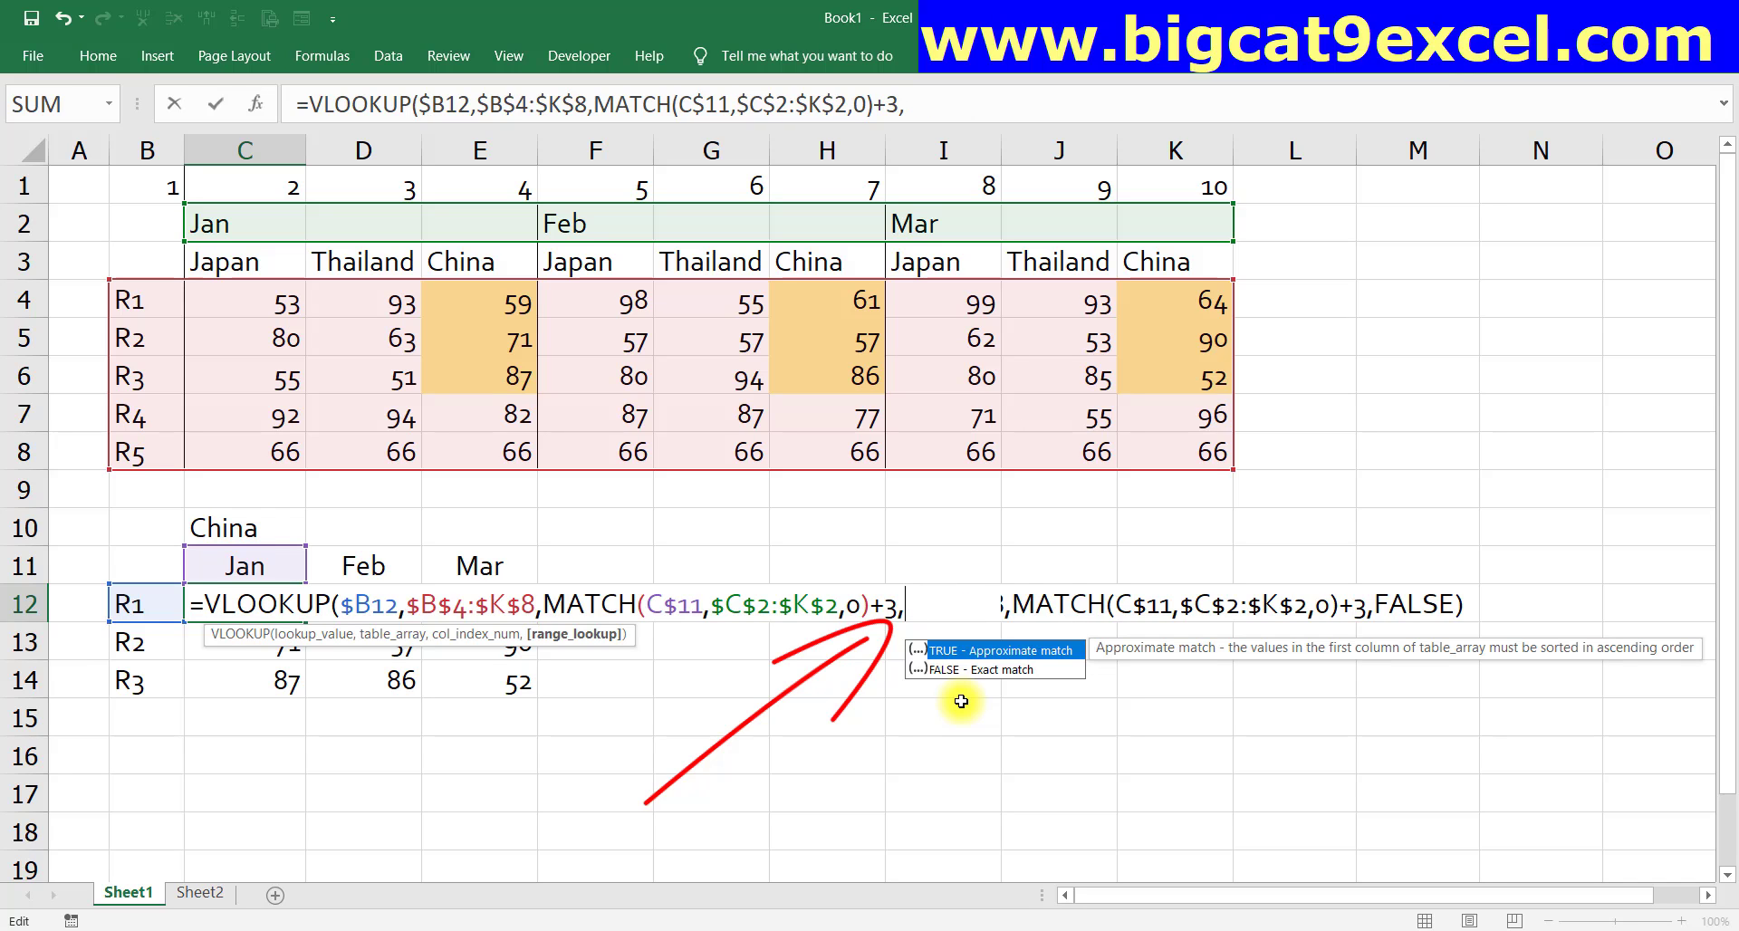
pyautogui.write('0)')
pyautogui.press('Return')
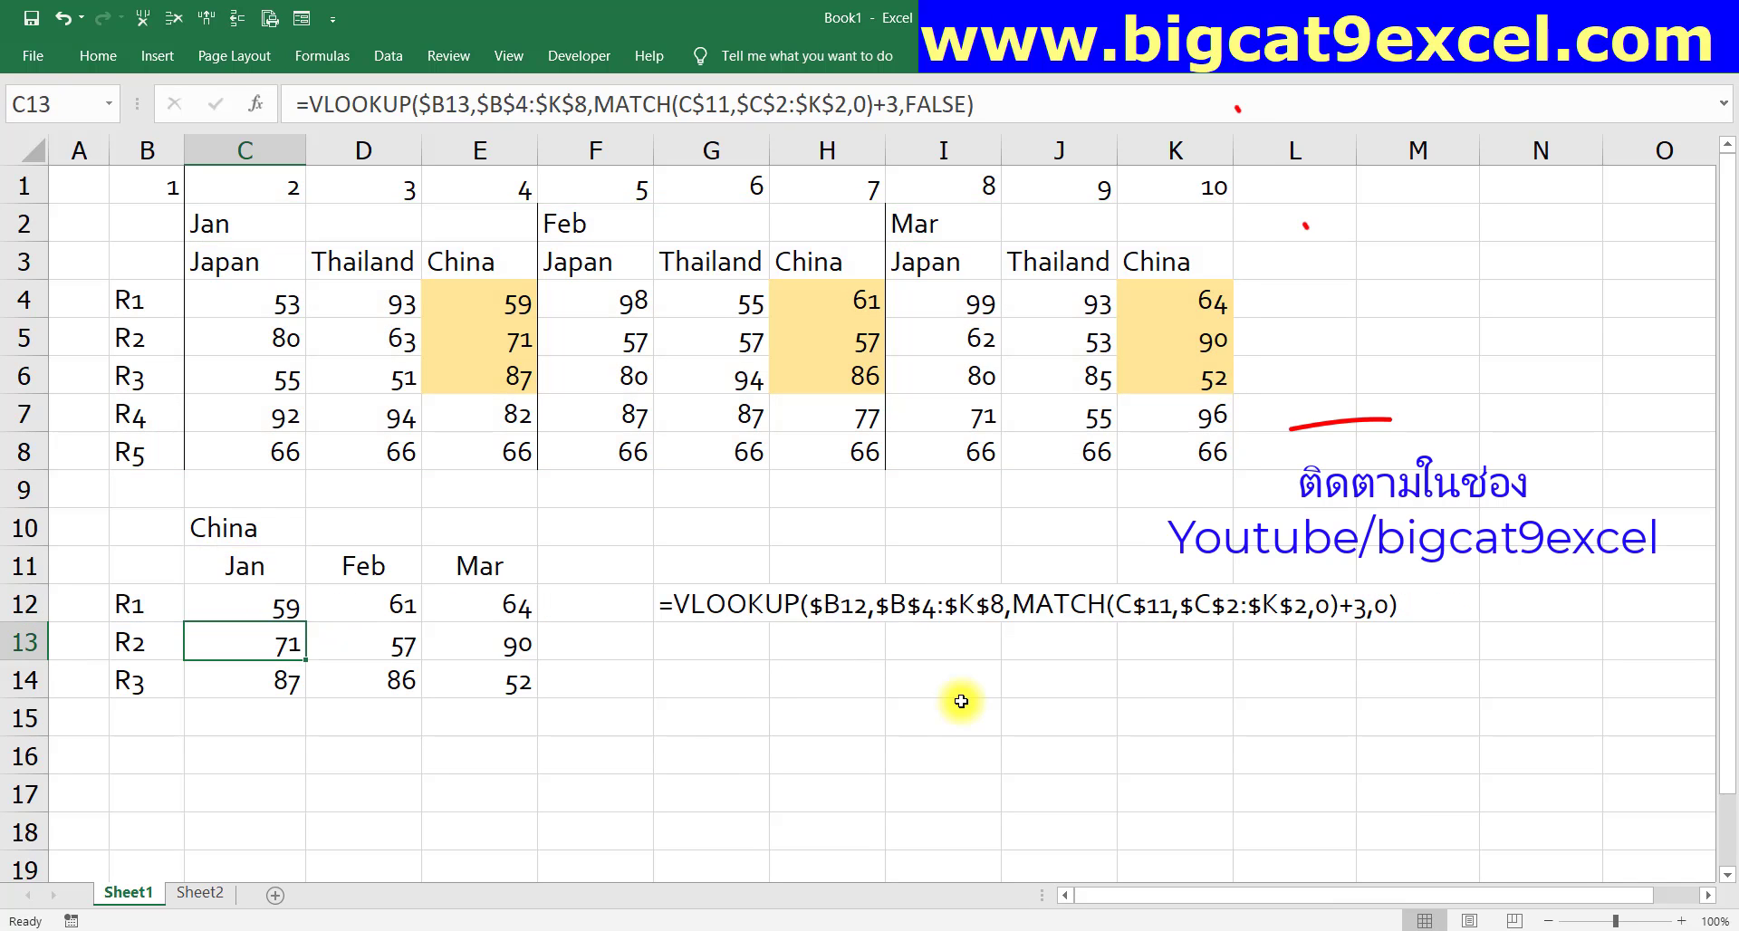
# - Copy the revised VLOOKUP formula from C12 over the whole result range C12:E14
pyautogui.press('Up')
pyautogui.hotkey('ctrl', 'c')
pyautogui.hotkey('shift', 'Right')
pyautogui.hotkey('shift', 'Right')
pyautogui.hotkey('shift', 'Down')
pyautogui.hotkey('shift', 'Down')
pyautogui.press('Return')
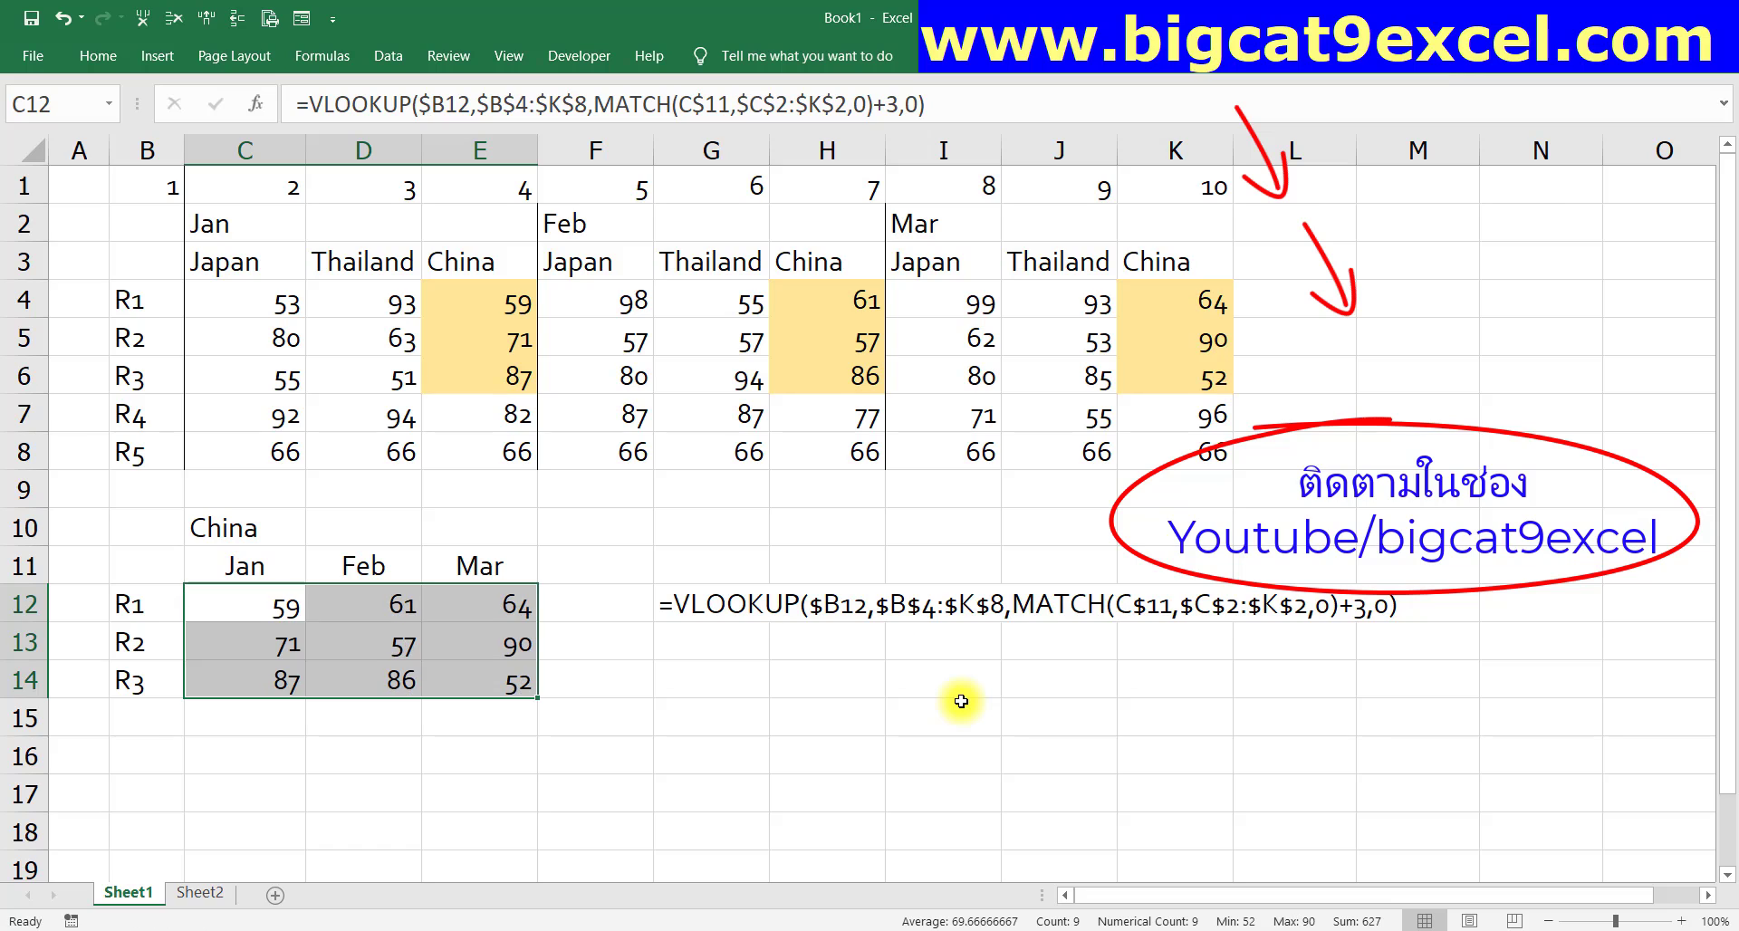
pyautogui.press('Right')
pyautogui.press('Right')
pyautogui.press('Right')
pyautogui.press('Down')
pyautogui.press('Down')
pyautogui.press('Right')
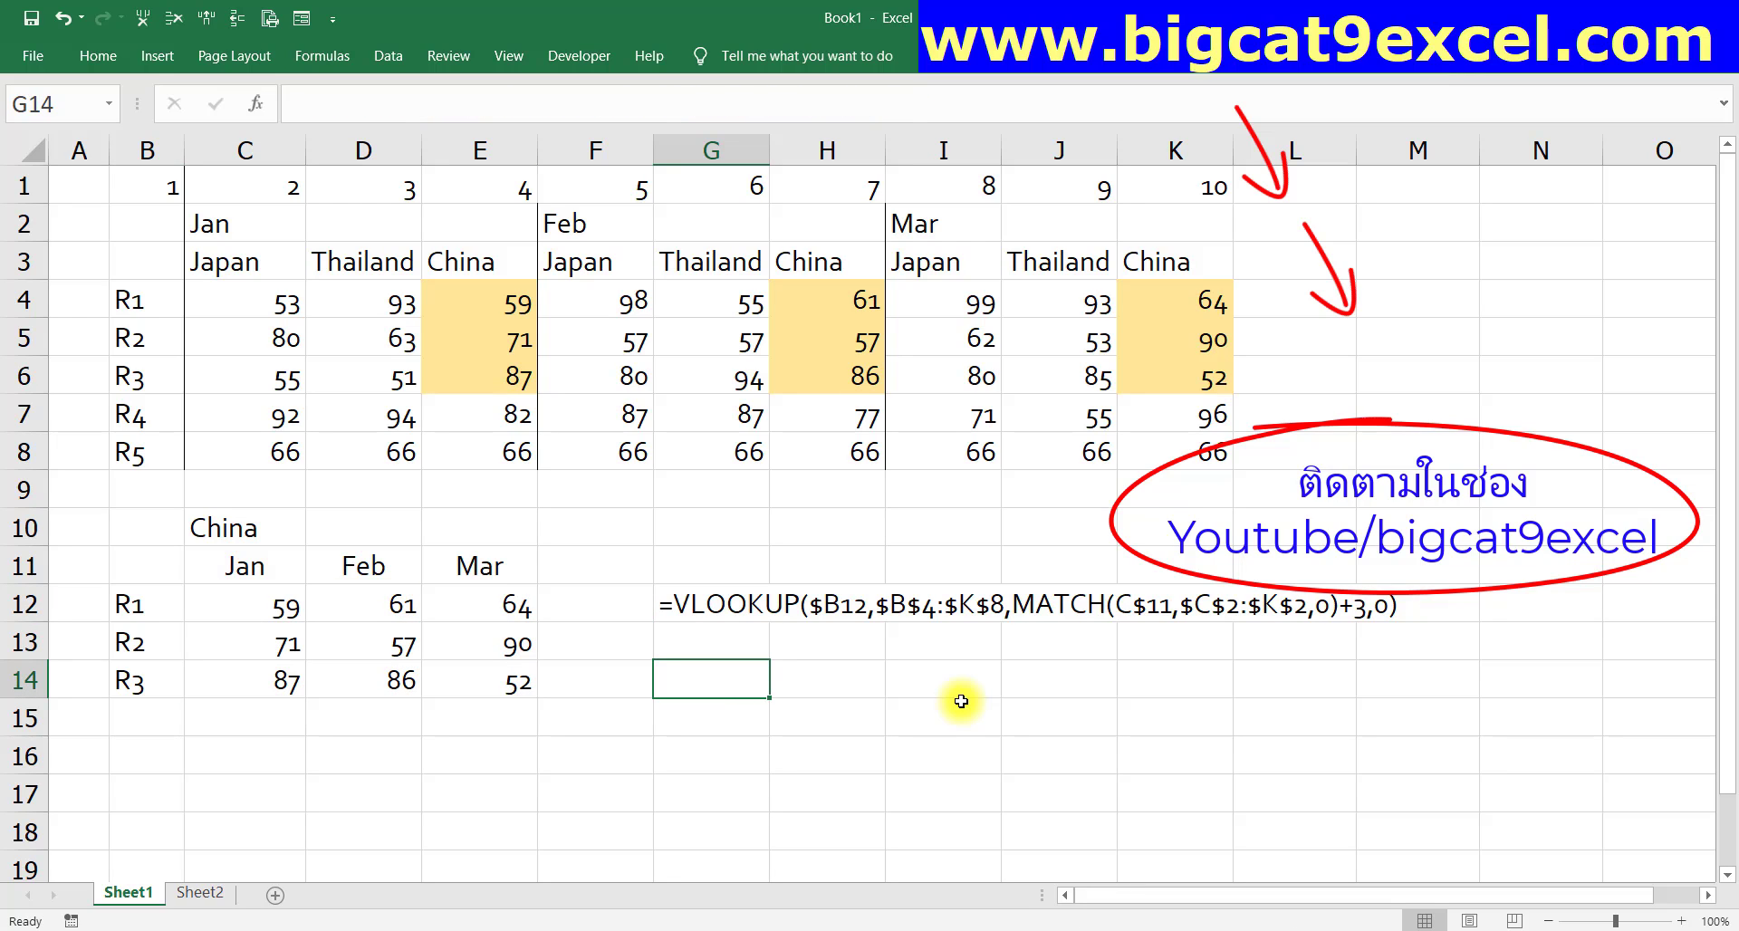